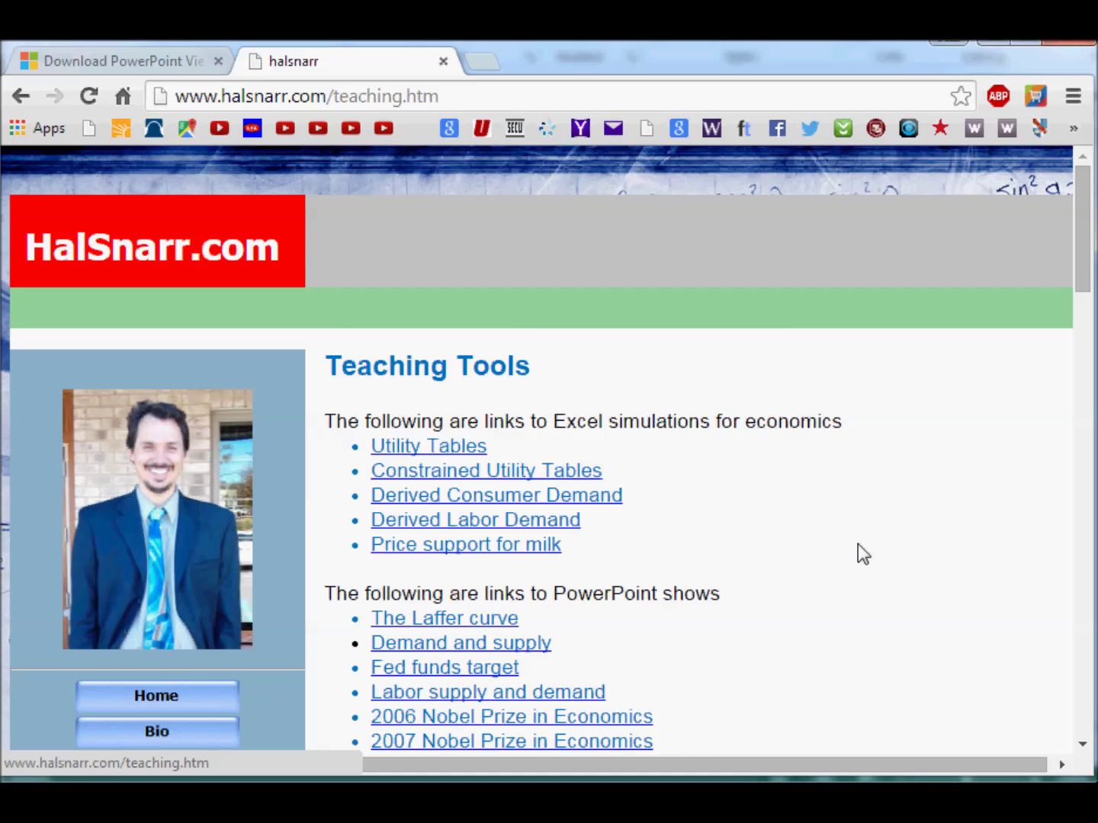
# Open the Case 8 workbook listed beside PPT 09 in the Business Quantitative Methods (MGMT 230) section
pyautogui.scroll(-3, 855, 545)
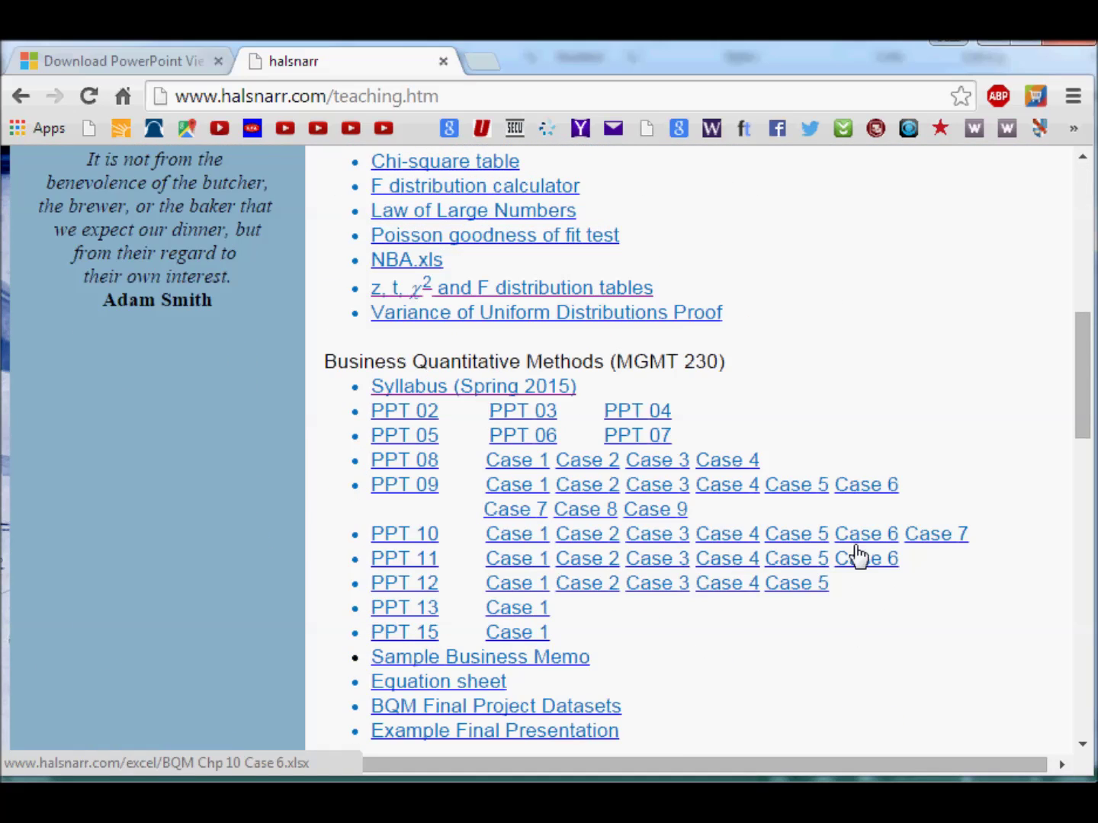
pyautogui.click(581, 515)
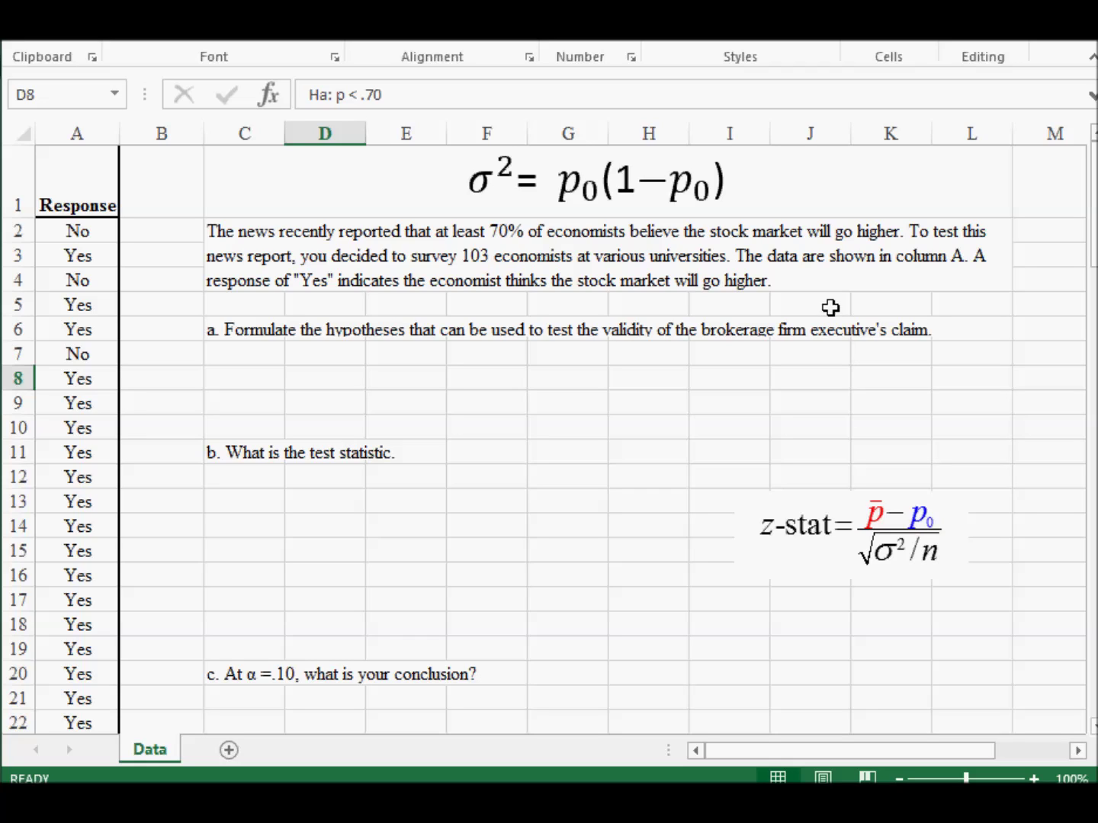
# Make the words "at least" bold in the problem statement in cell C2
pyautogui.click(246, 238)
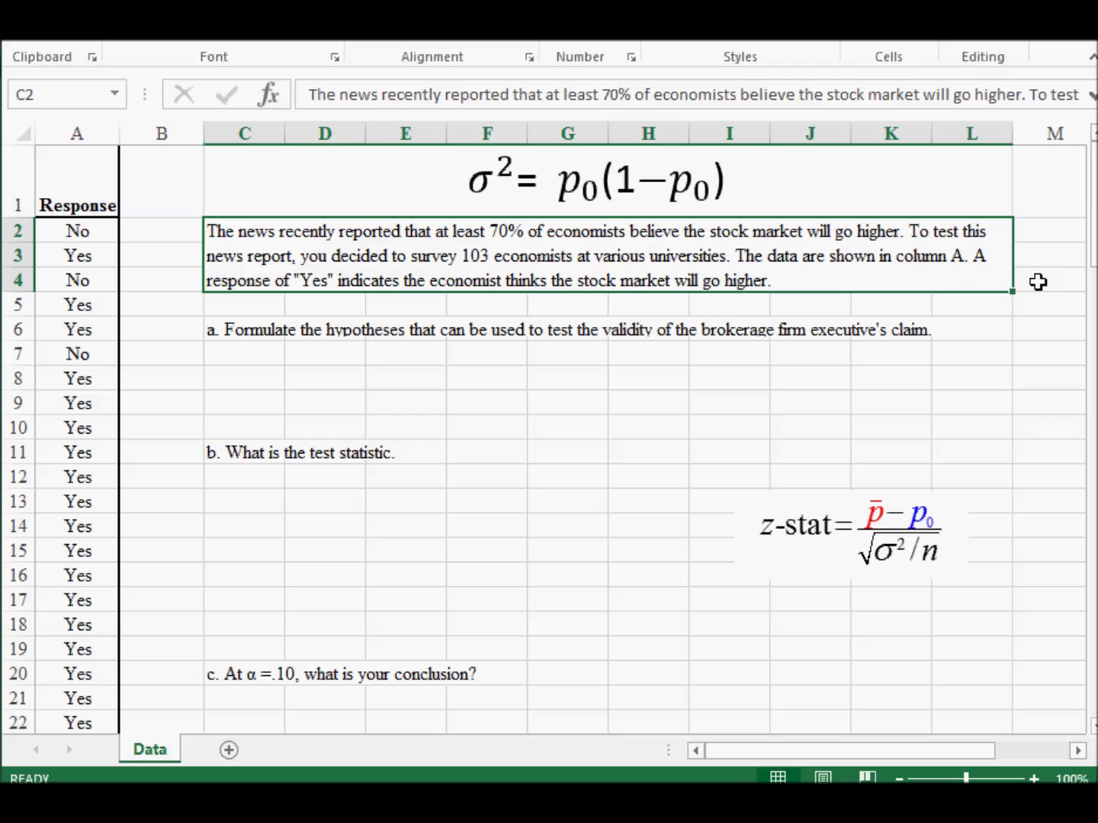
pyautogui.doubleClick(443, 229)
pyautogui.moveTo(435, 230); pyautogui.dragTo(489, 229)
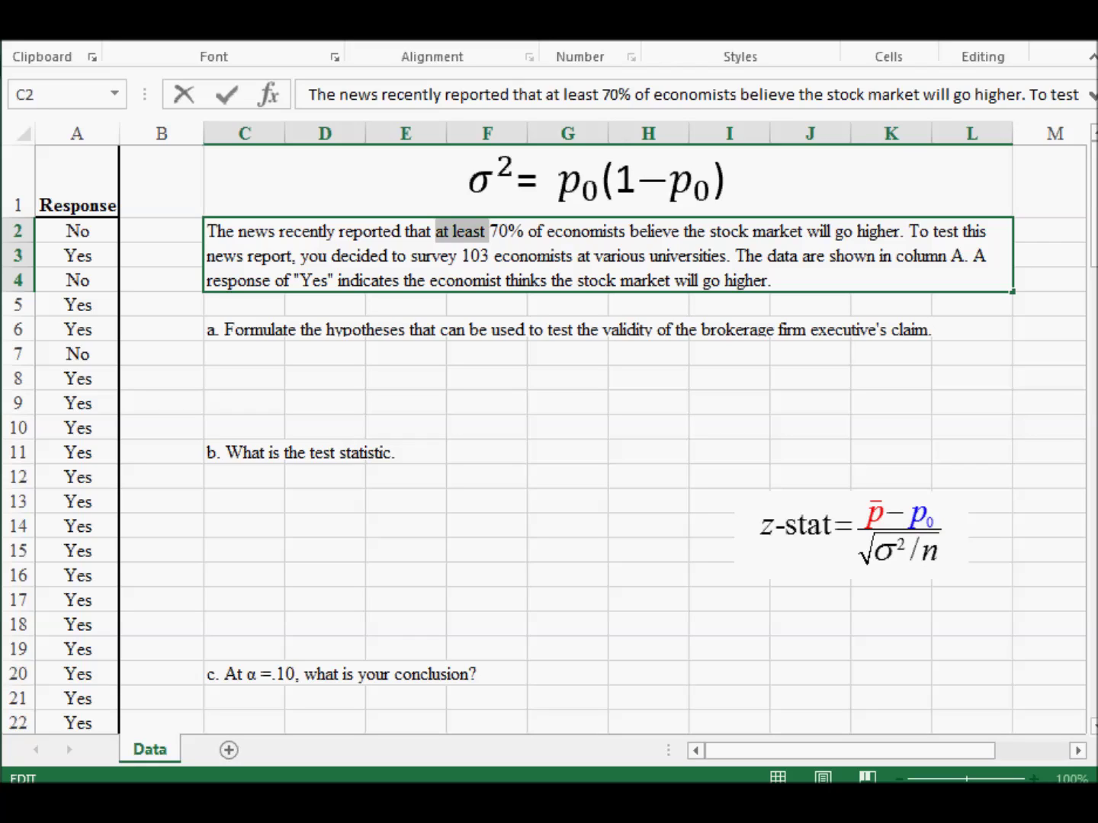
pyautogui.hotkey('ctrl', 'b')
pyautogui.click(495, 234)
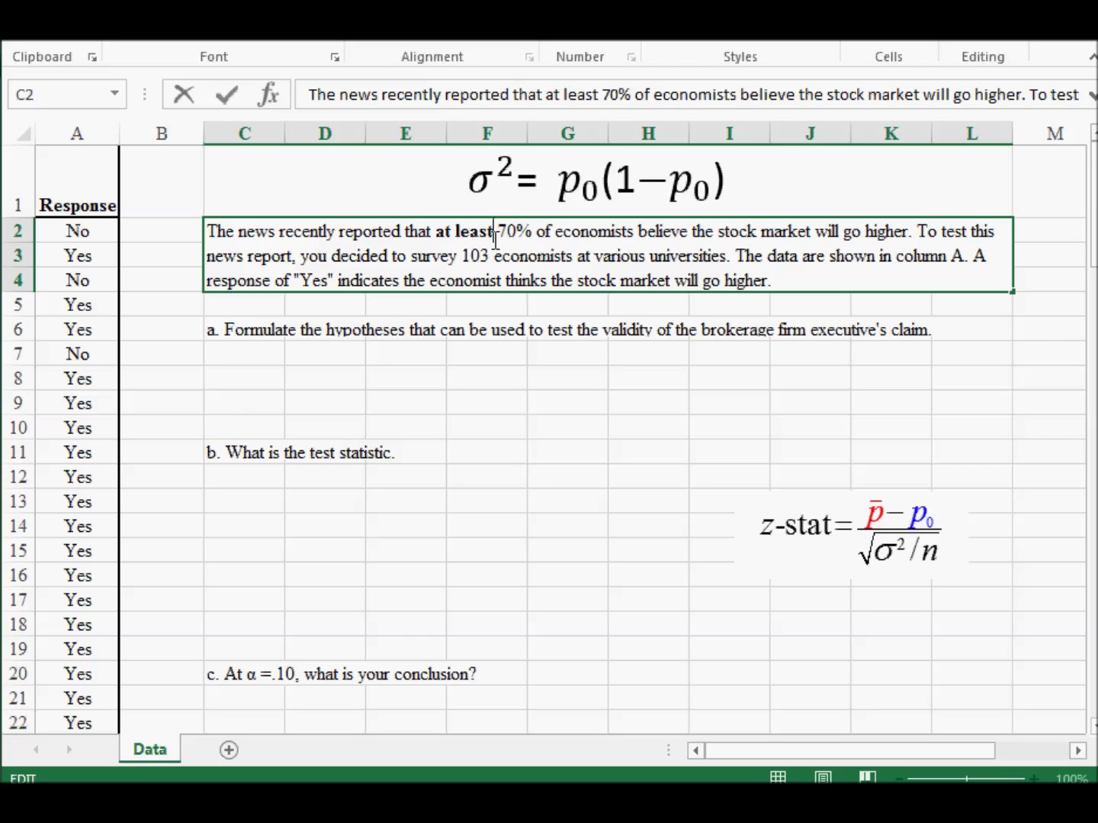
# Format "70%" in the C2 problem statement as bold, pure blue text using a colour from the extended palette
pyautogui.moveTo(498, 231); pyautogui.dragTo(533, 231)
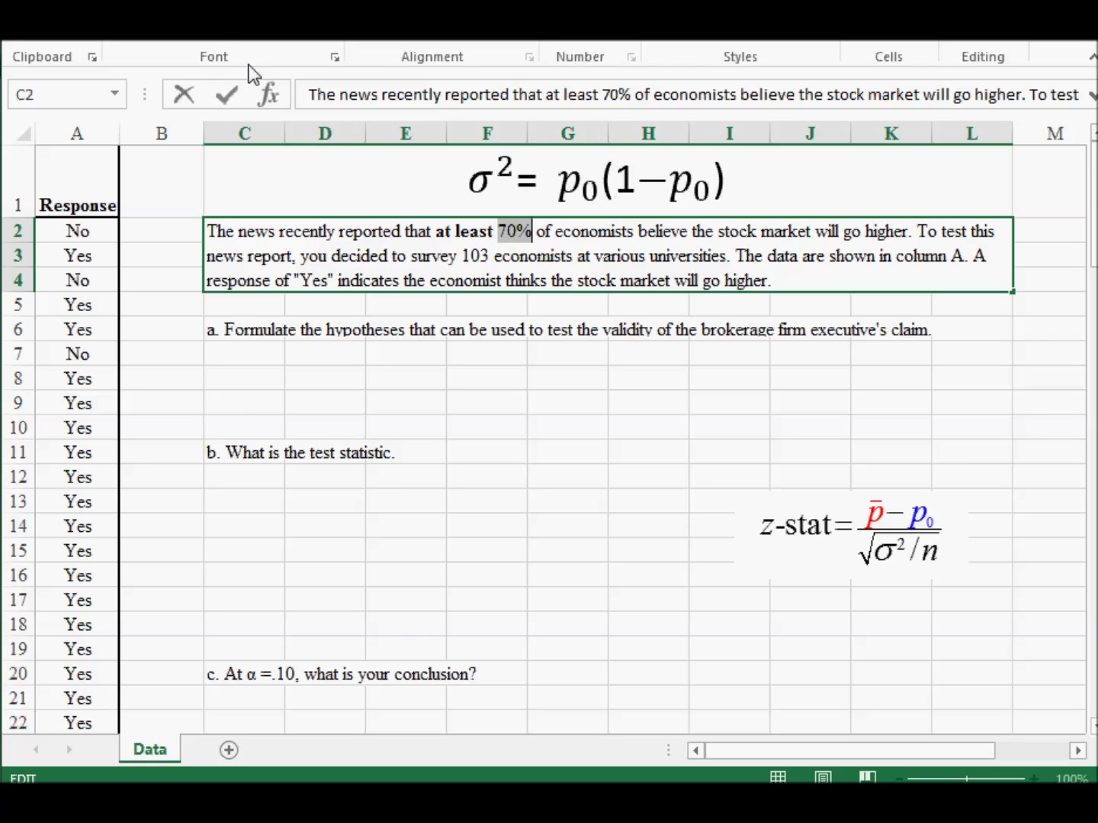
pyautogui.click(325, 31)
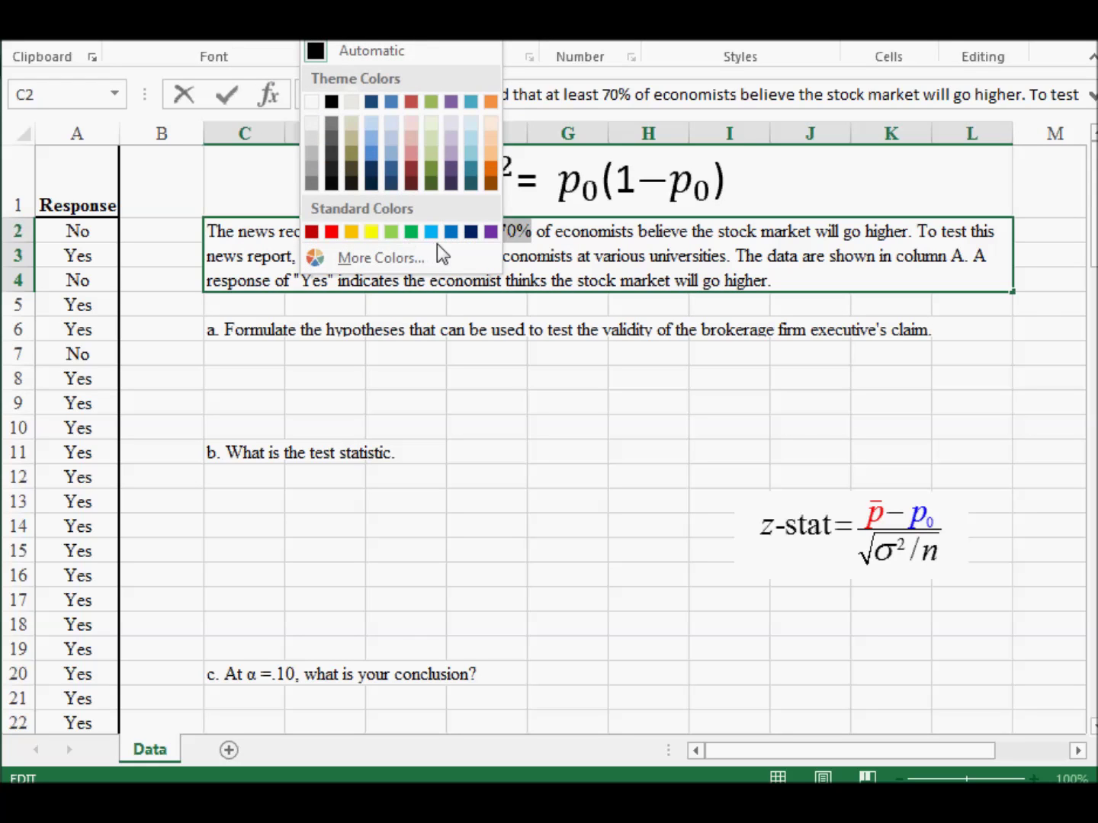
pyautogui.click(435, 251)
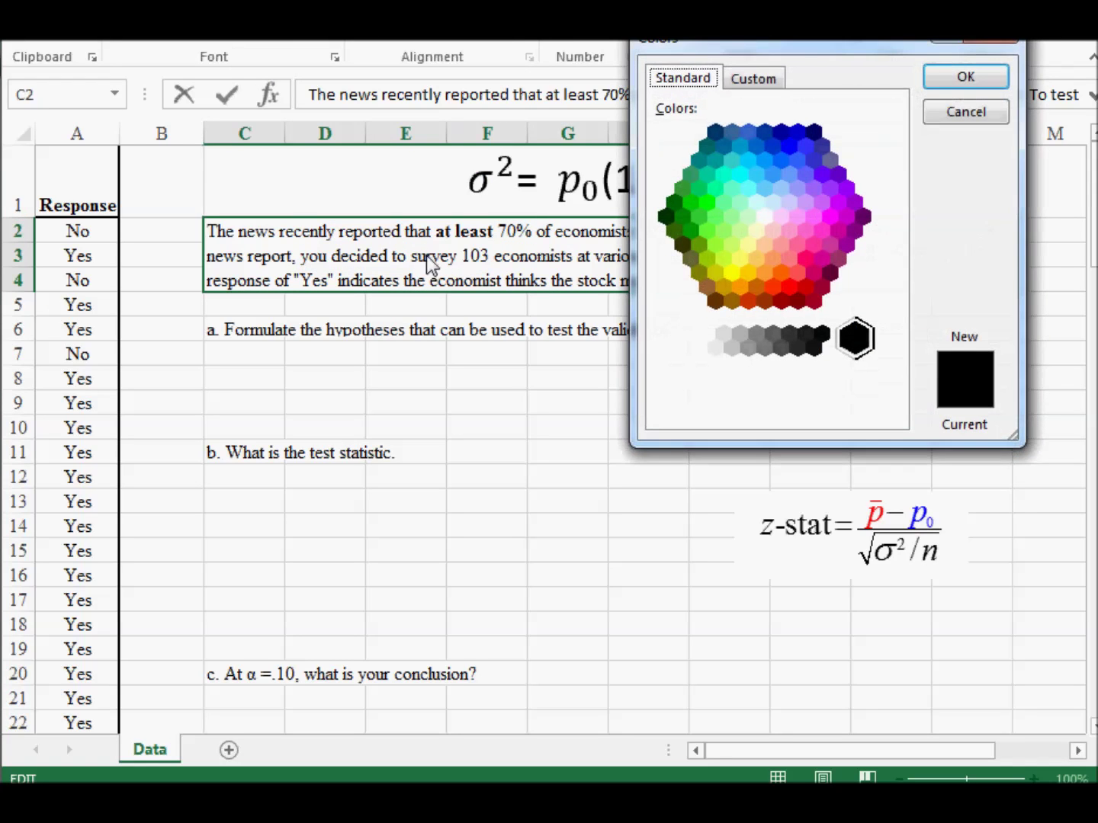
pyautogui.click(789, 149)
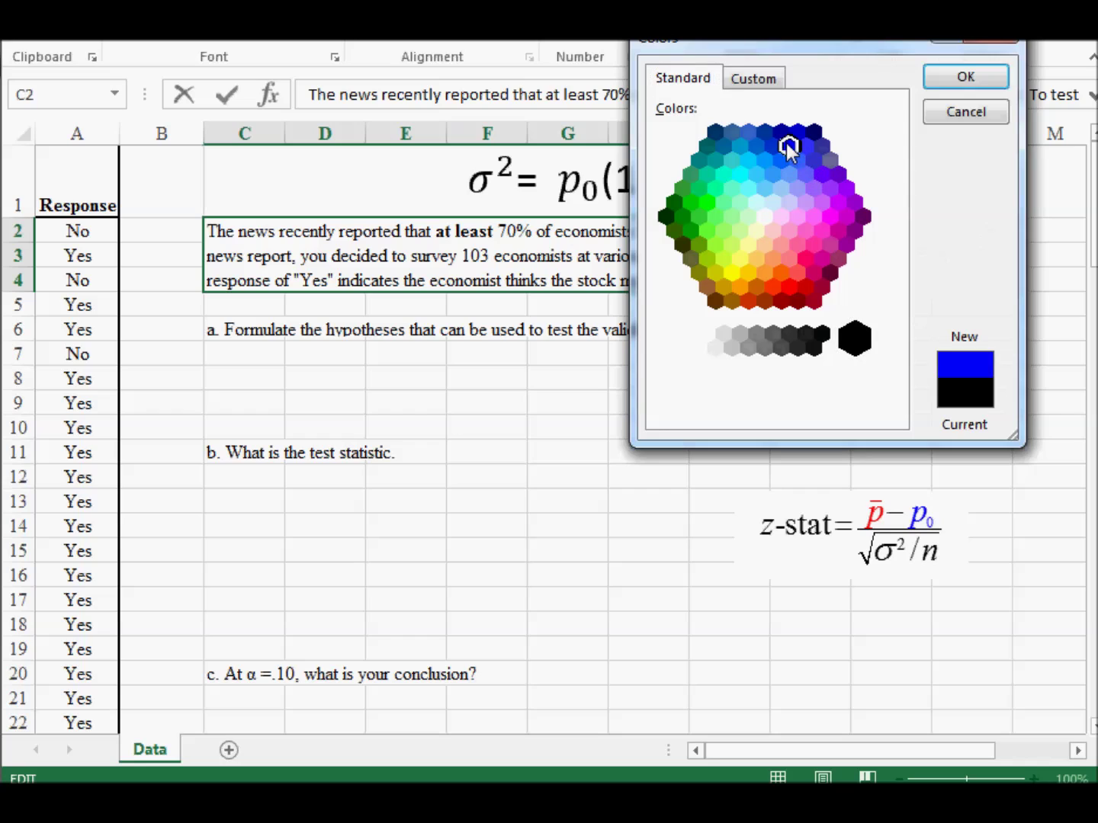
pyautogui.click(963, 83)
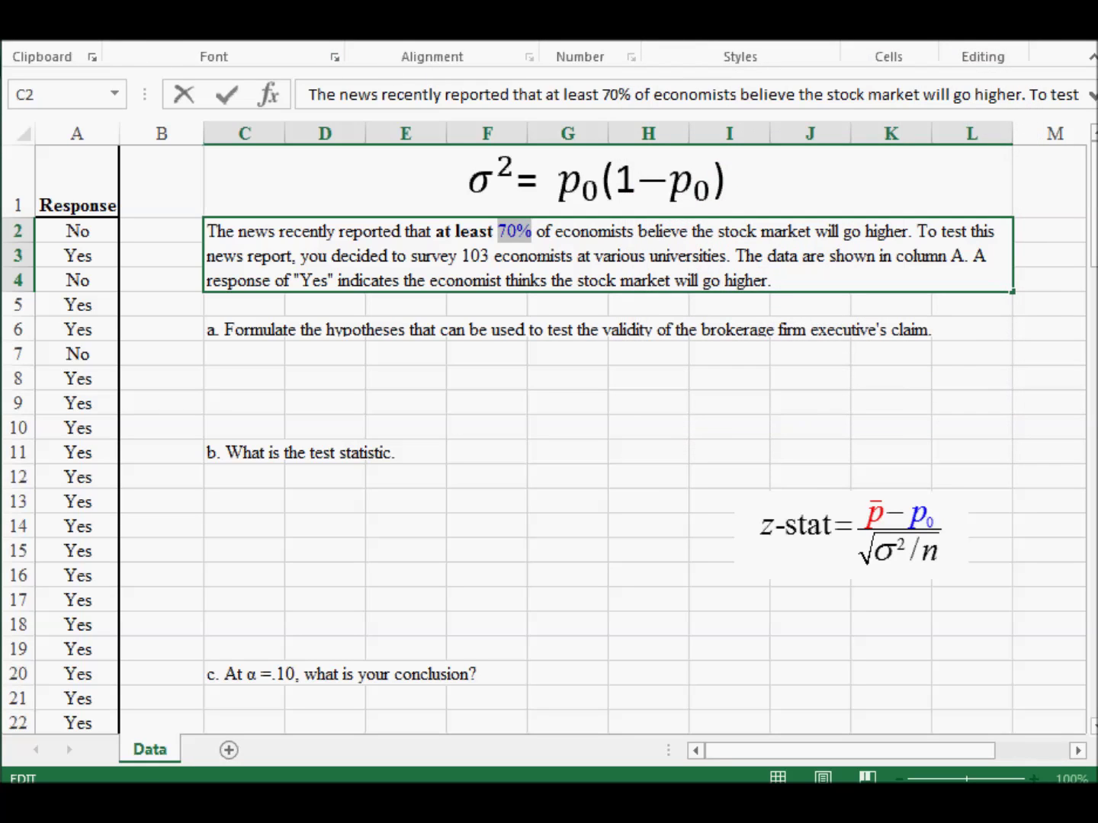
pyautogui.hotkey('ctrl', 'b')
pyautogui.click(685, 251)
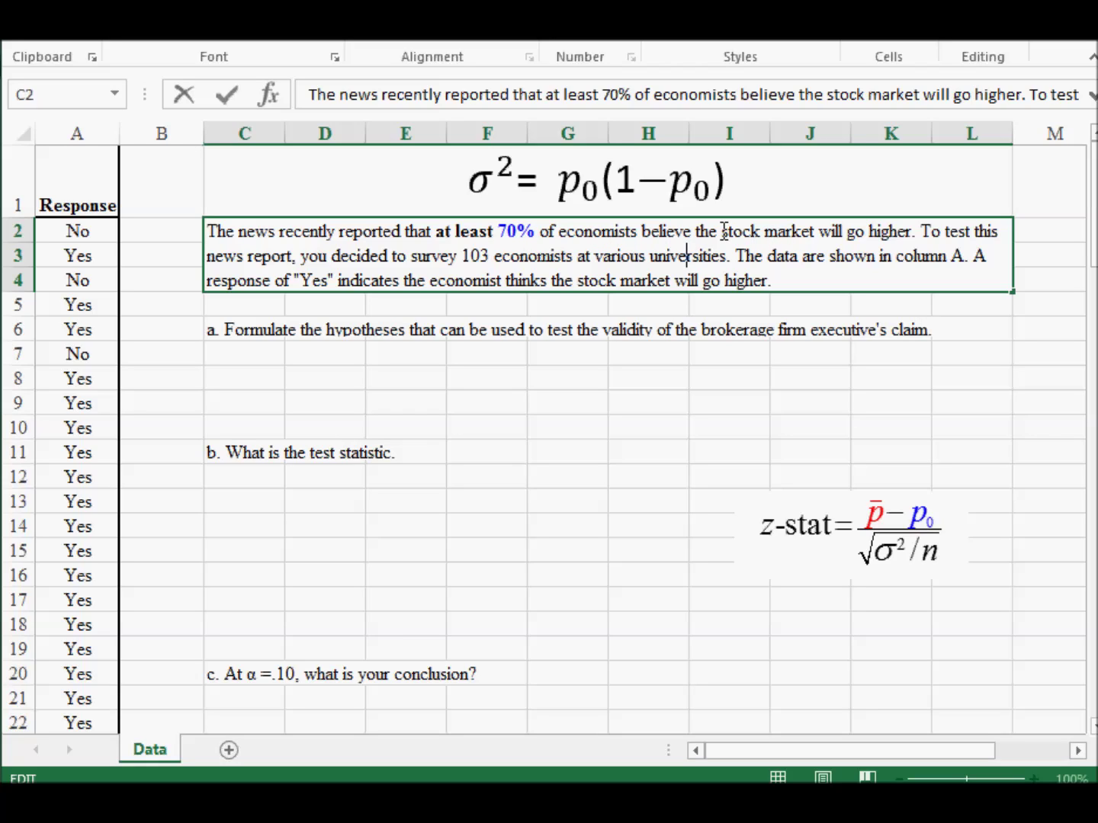
# Format "believe the stock market will go higher" in the C2 problem statement as bold red text and commit the cell
pyautogui.moveTo(721, 230); pyautogui.dragTo(910, 229)
pyautogui.click(906, 231)
pyautogui.click(867, 231)
pyautogui.moveTo(642, 231); pyautogui.dragTo(913, 231)
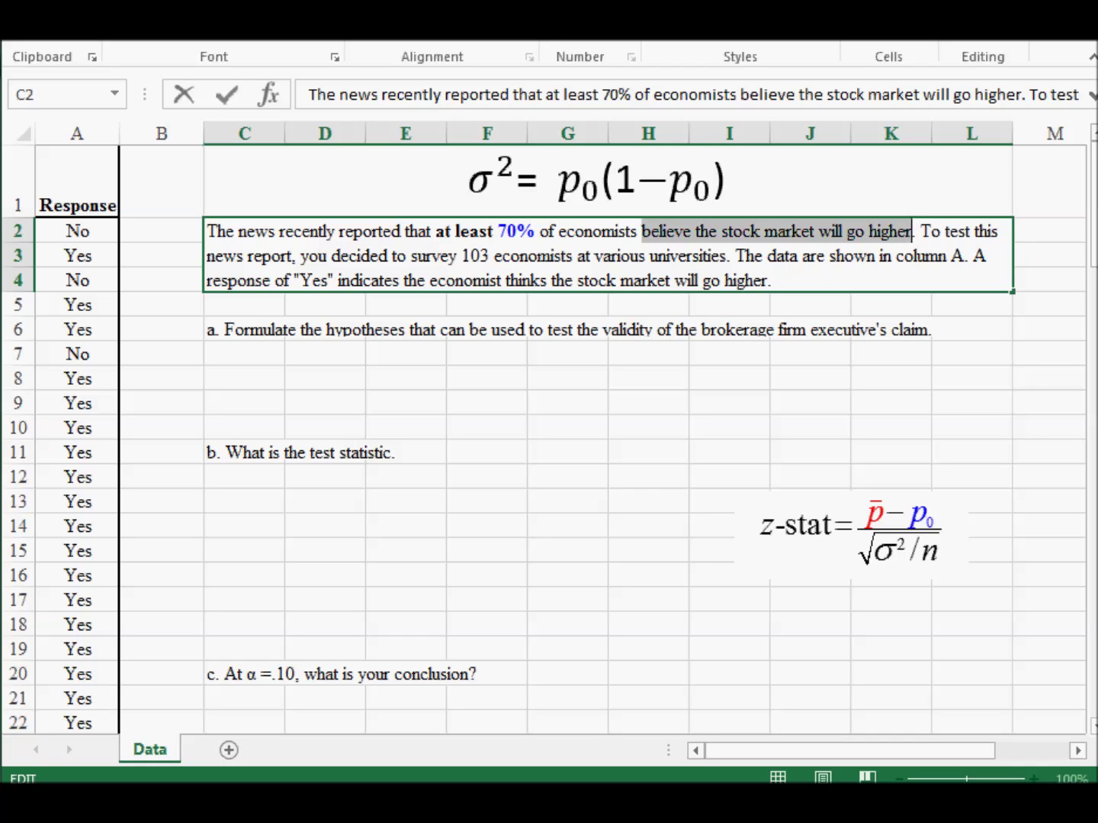
pyautogui.click(327, 31)
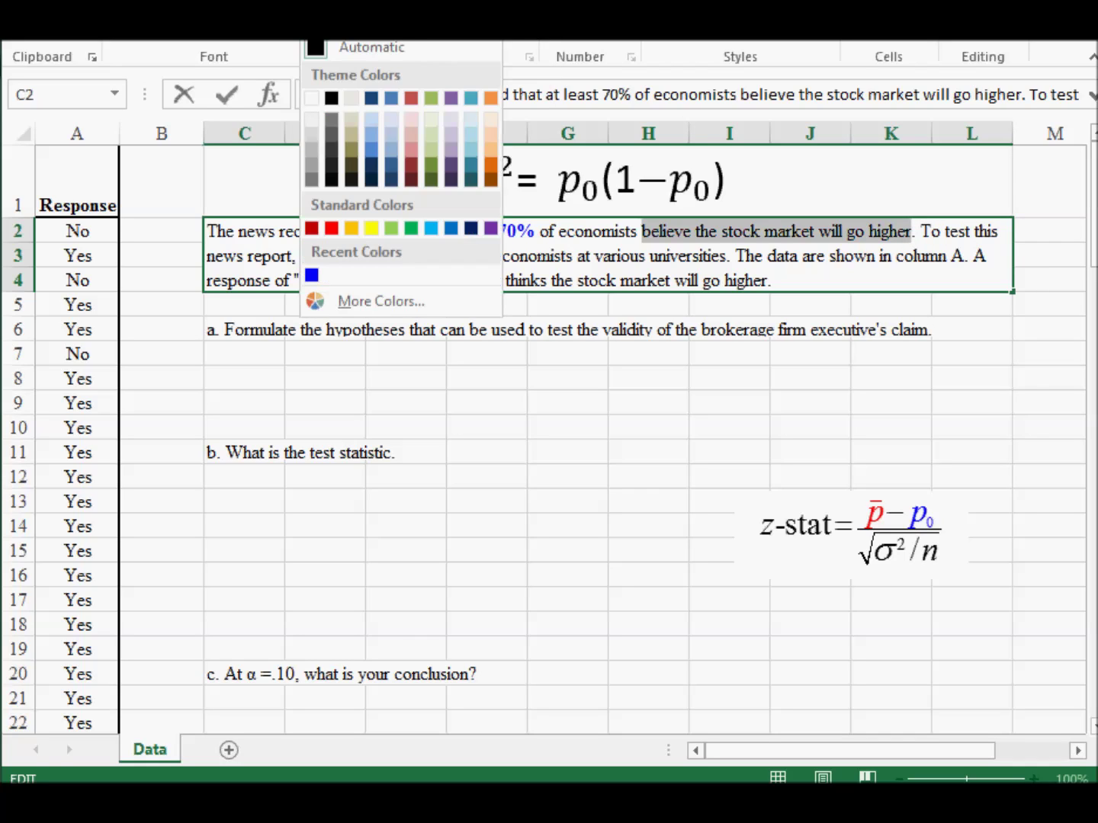
pyautogui.click(333, 232)
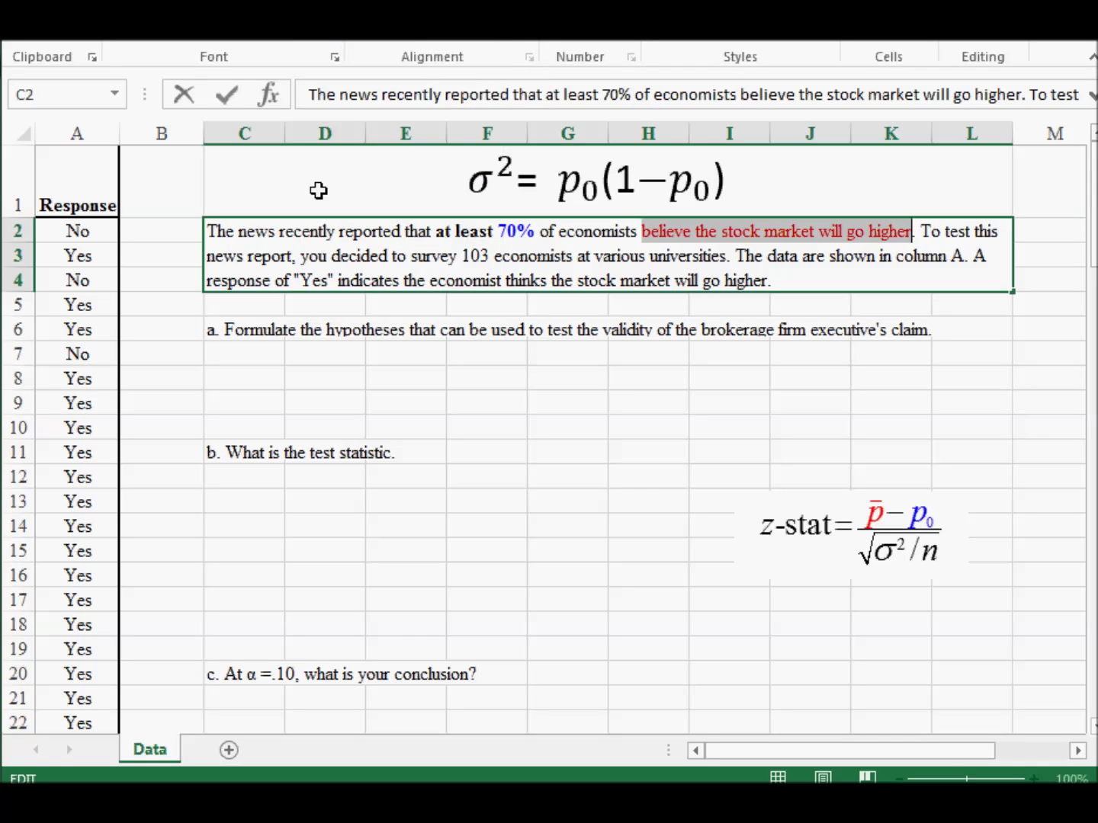
pyautogui.click(686, 507)
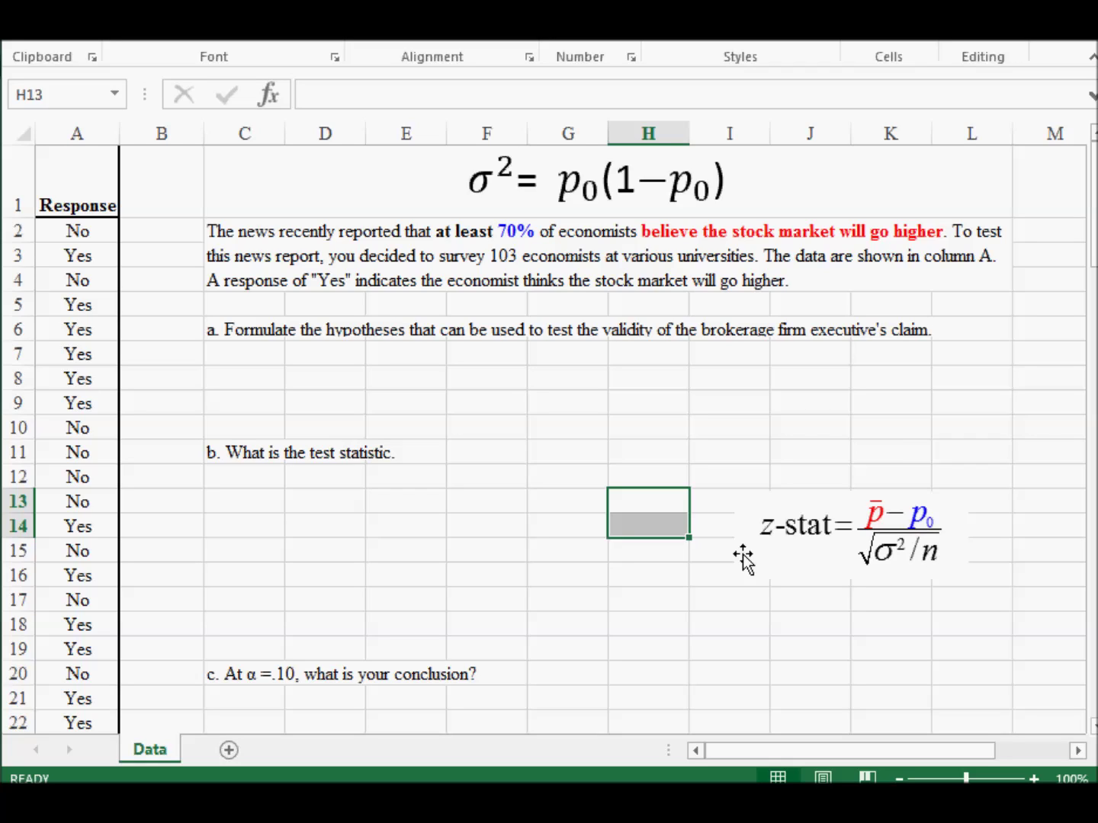
# Highlight the red phrase "believe the stock market will go higher" within the C2 problem statement
pyautogui.click(657, 222)
pyautogui.moveTo(658, 221); pyautogui.dragTo(638, 228)
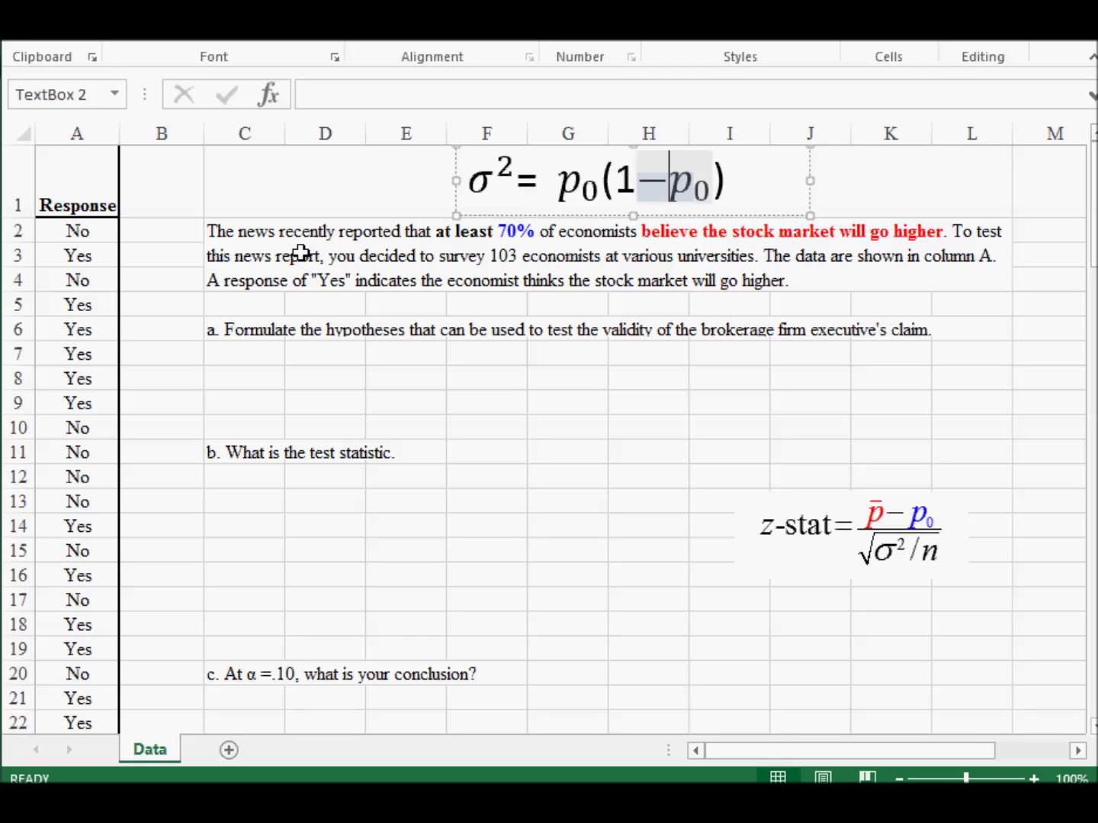
pyautogui.click(655, 233)
pyautogui.doubleClick(645, 231)
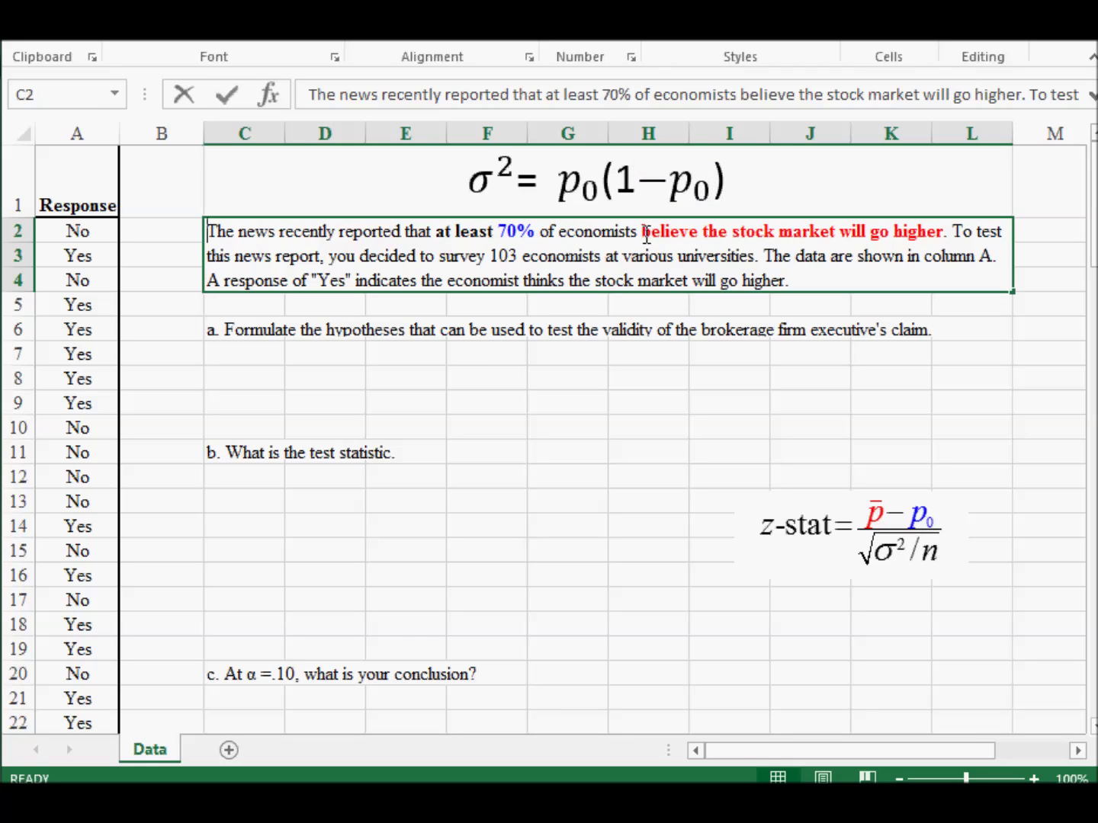
pyautogui.moveTo(645, 231); pyautogui.dragTo(946, 240)
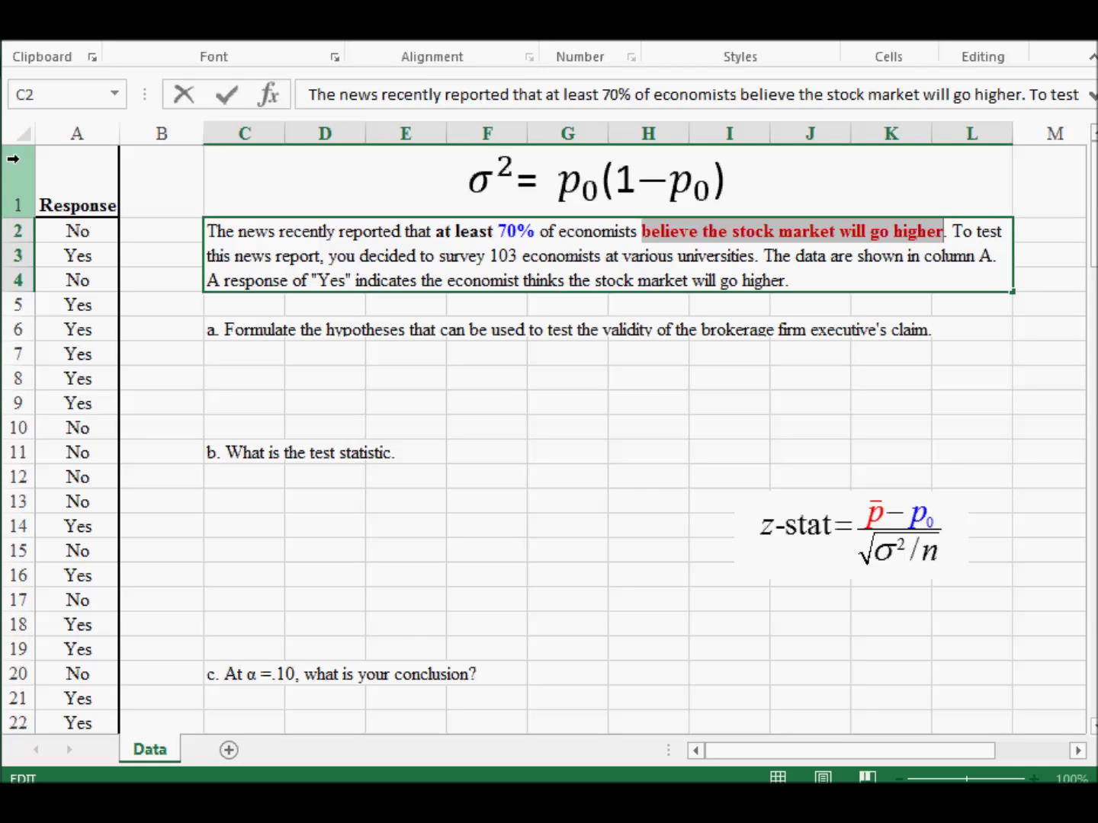
# Select all the survey responses below the Response header in column A and check how many there are
pyautogui.click(86, 124)
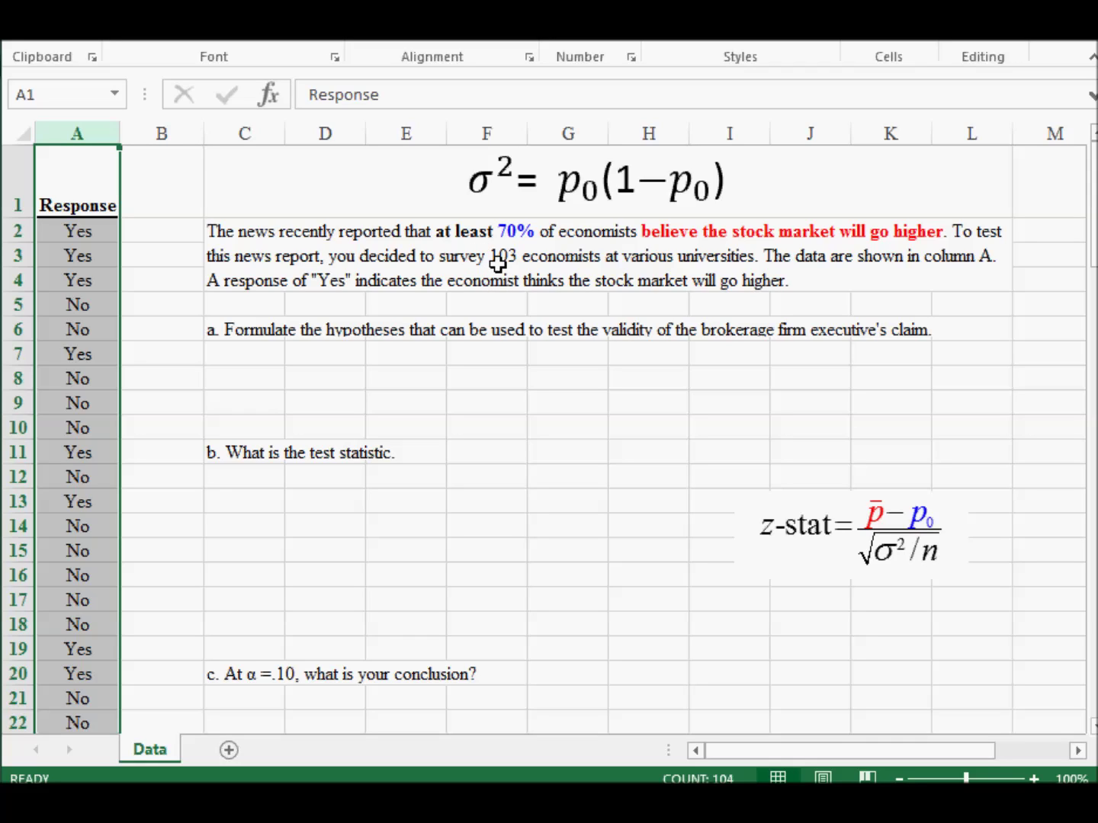
pyautogui.click(70, 229)
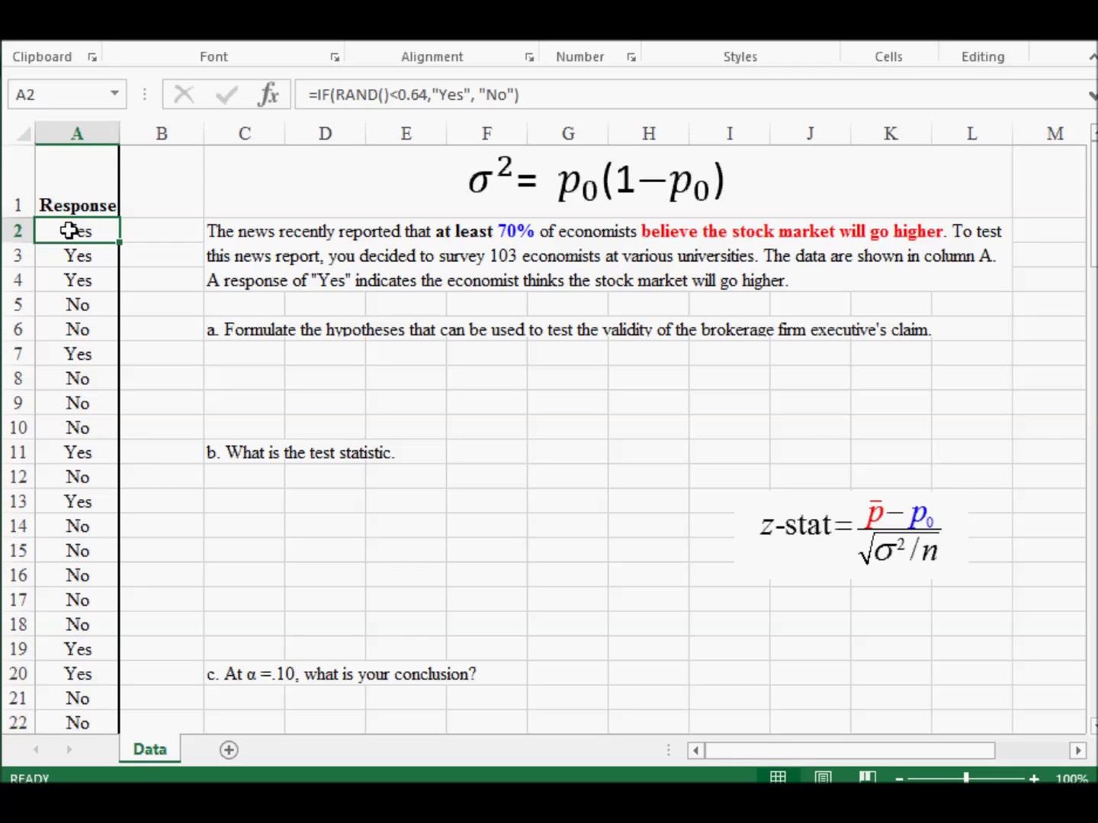
pyautogui.moveTo(70, 229); pyautogui.dragTo(77, 662)
pyautogui.scroll(20, 69, 650)
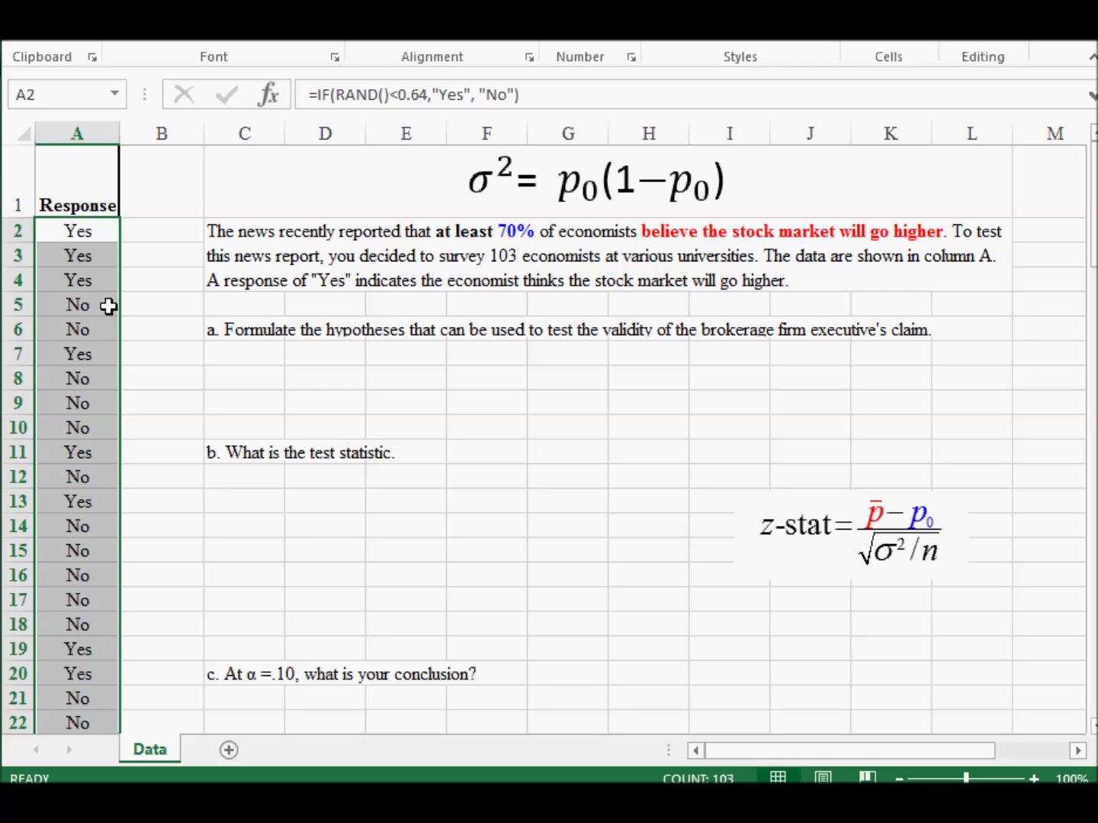
pyautogui.scroll(-7, 69, 368)
pyautogui.scroll(-2, 65, 370)
pyautogui.scroll(9, 66, 370)
# Remove the blank pictures covering the hypotheses in D7 and D8, and highlight the Ho row and the Ha row in turn
pyautogui.click(316, 356)
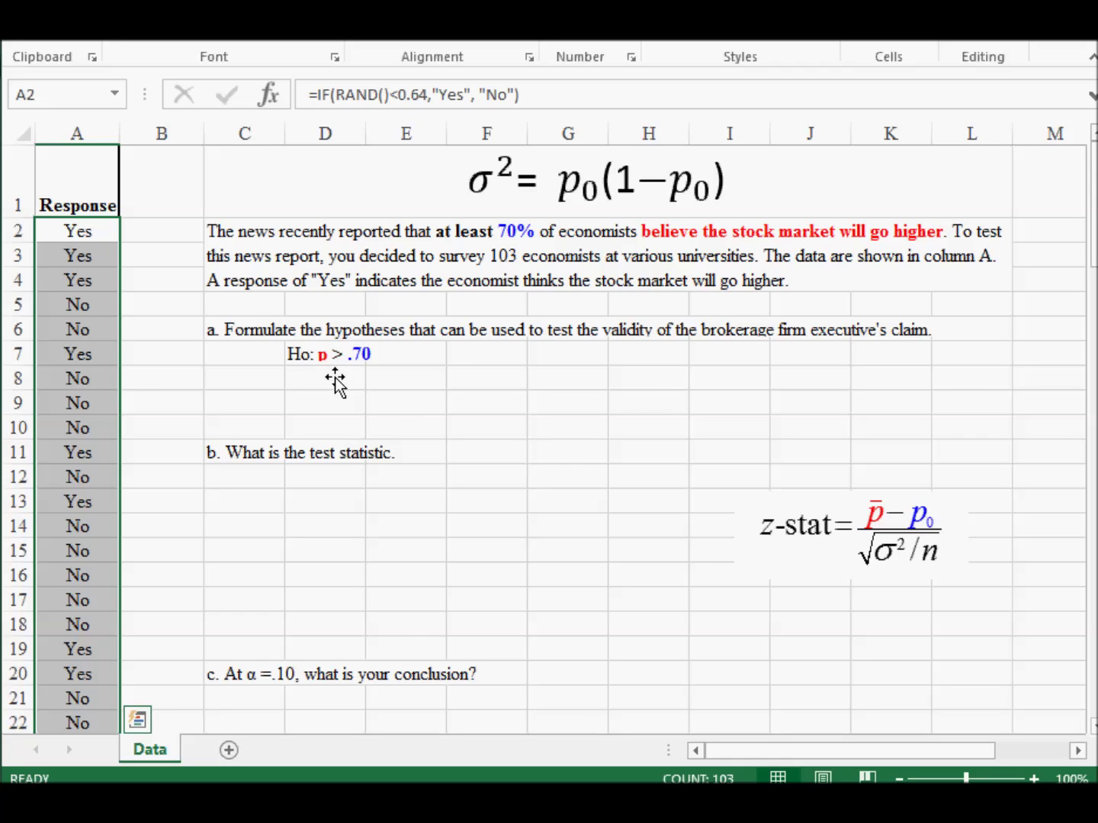
pyautogui.click(335, 379)
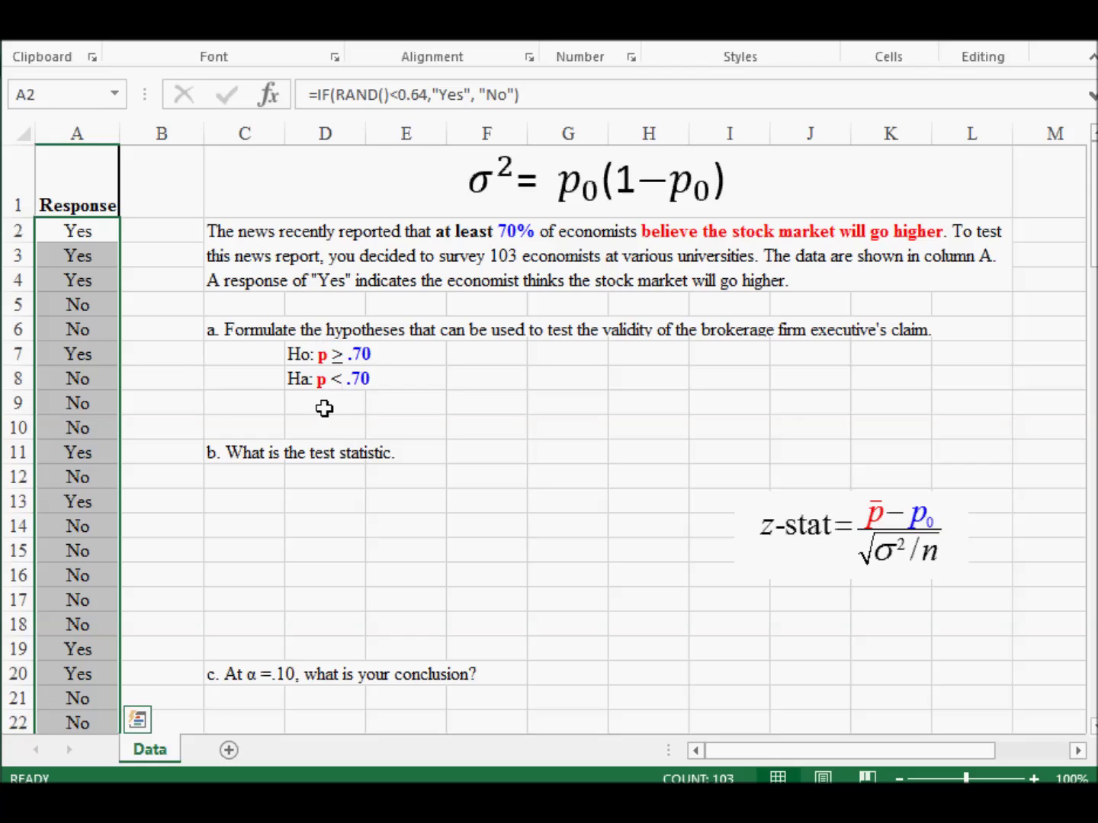
pyautogui.moveTo(245, 354); pyautogui.dragTo(409, 356)
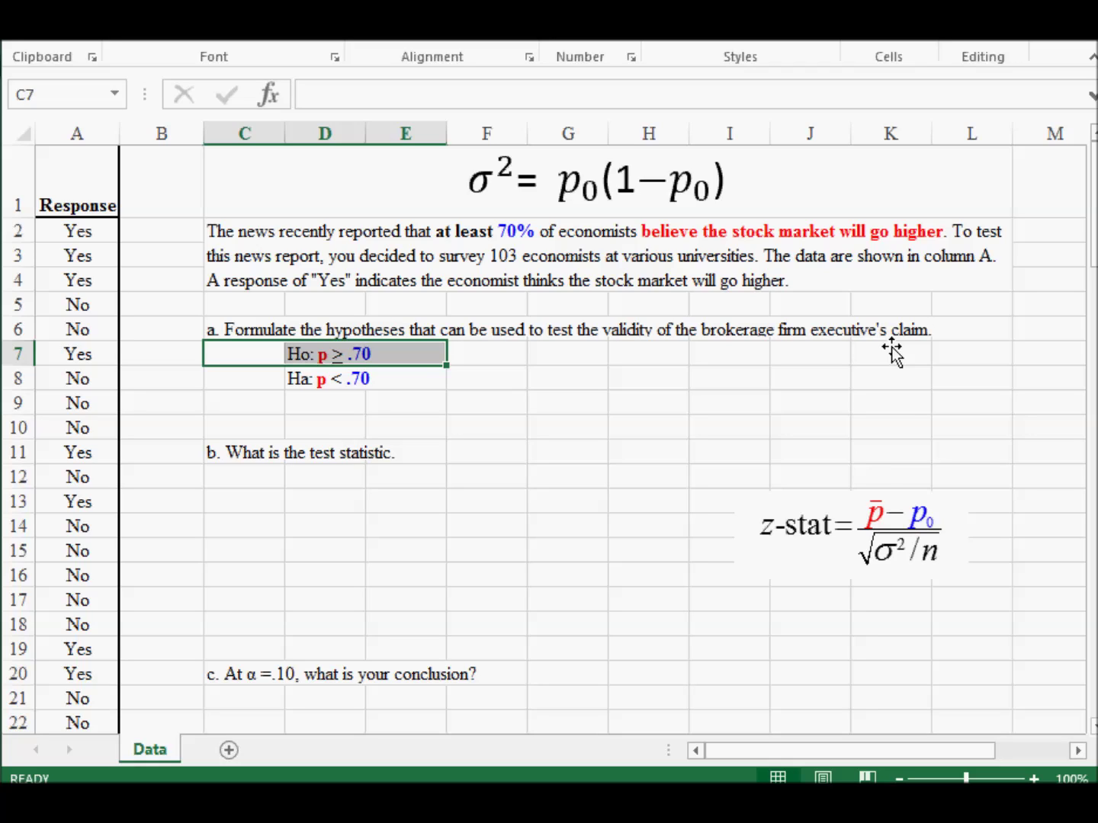
pyautogui.moveTo(255, 379); pyautogui.dragTo(442, 385)
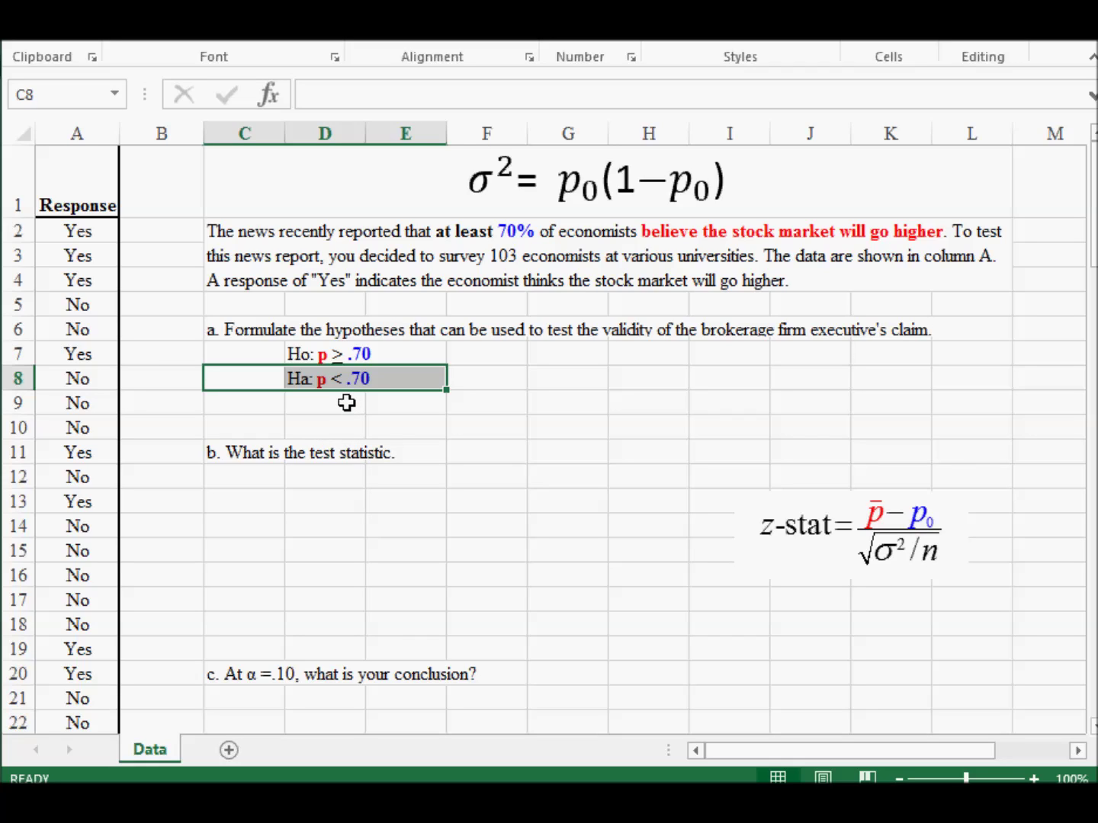
# Remove the blank pictures covering the rearranged hypotheses in G7 and G8
pyautogui.click(588, 363)
pyautogui.press('Escape')
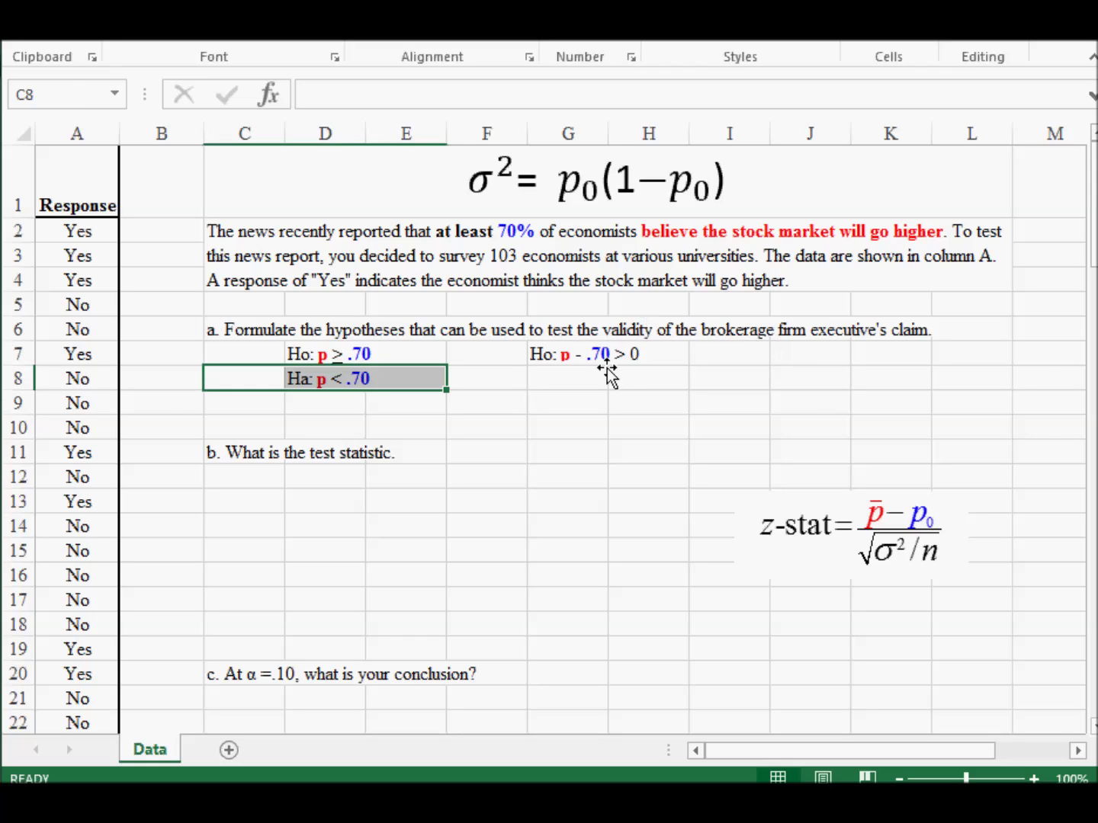
pyautogui.click(583, 386)
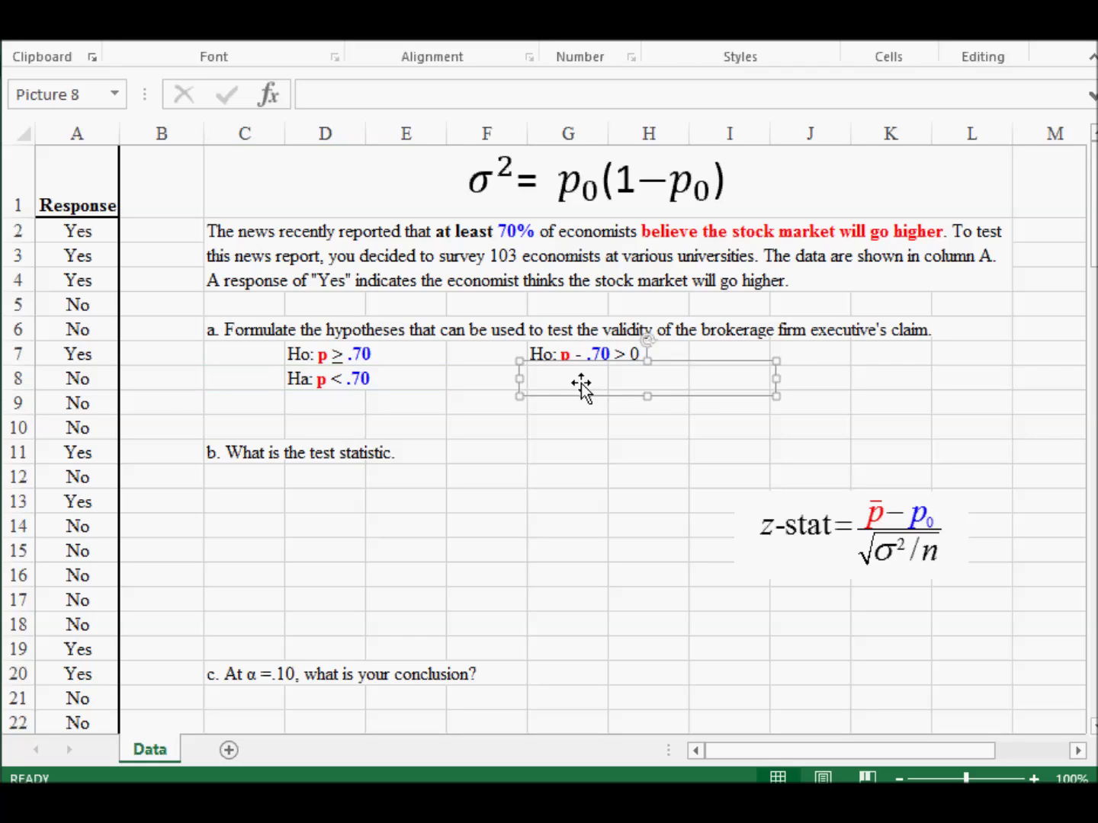
pyautogui.press('Escape')
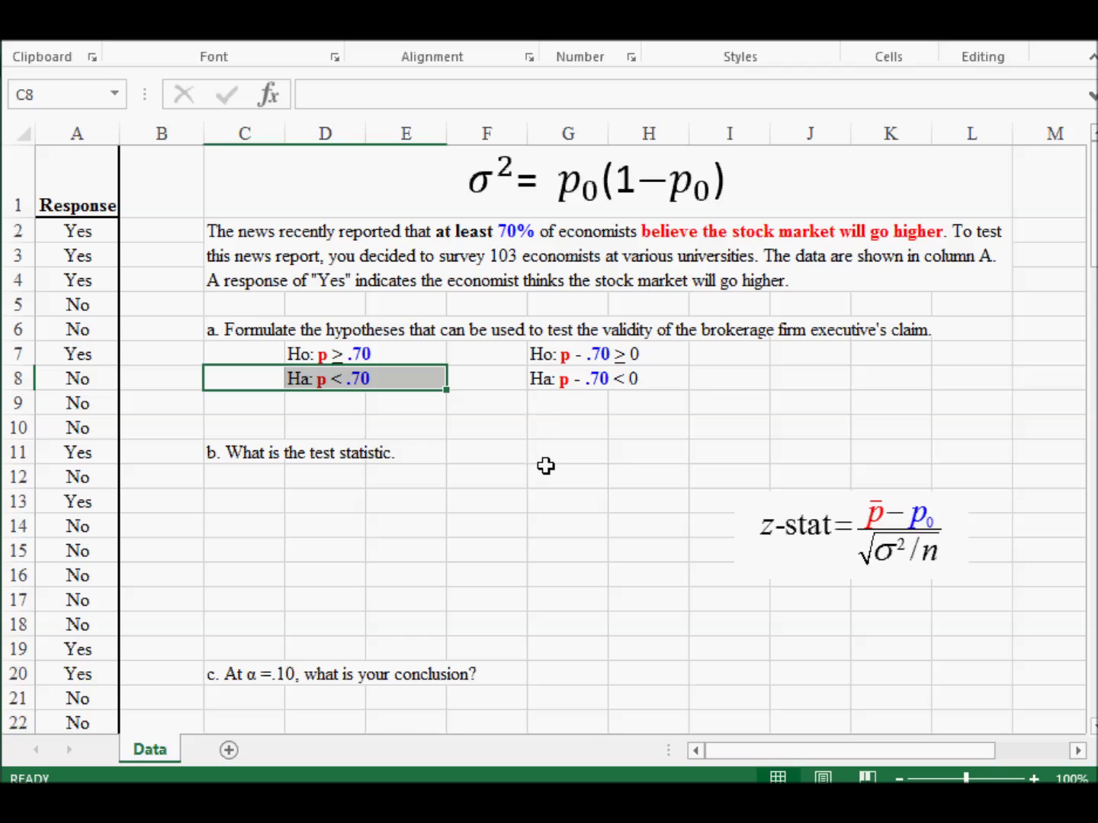
# Highlight the difference "p - .70" and its "p" term within the null hypothesis in G7
pyautogui.click(570, 374)
pyautogui.doubleClick(570, 374)
pyautogui.click(560, 354)
pyautogui.doubleClick(565, 354)
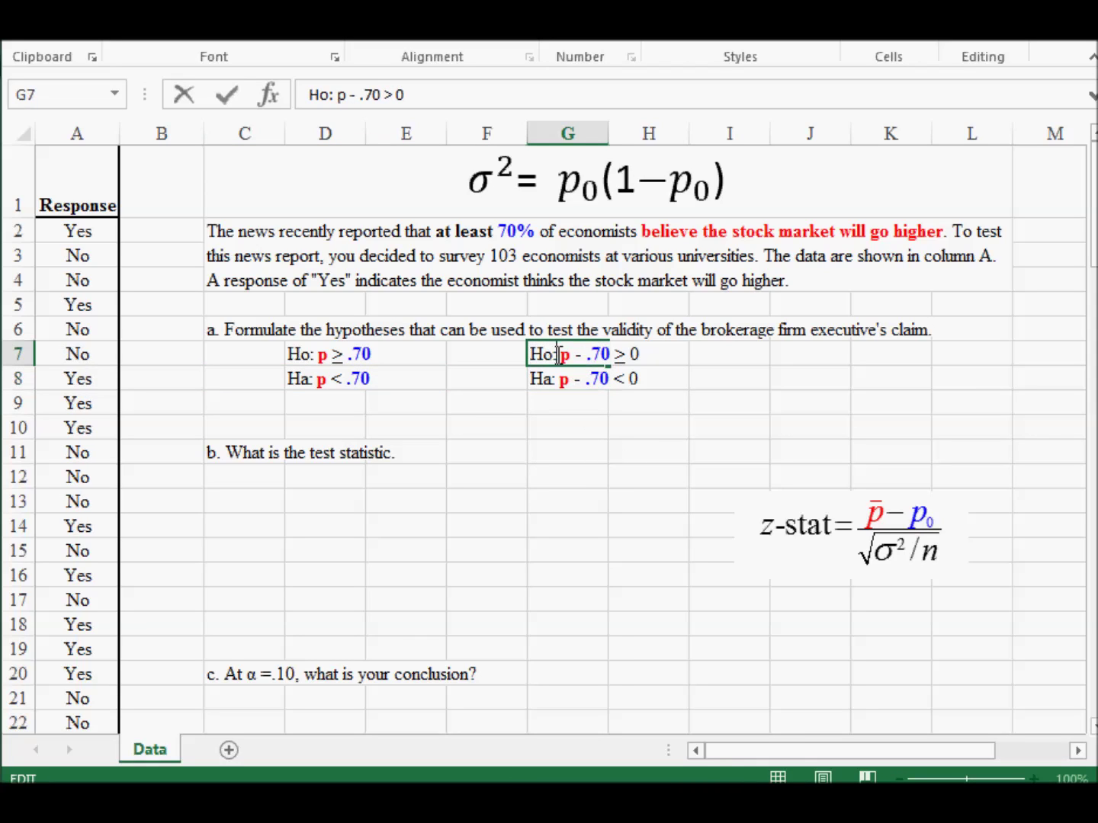
pyautogui.moveTo(564, 355); pyautogui.dragTo(608, 360)
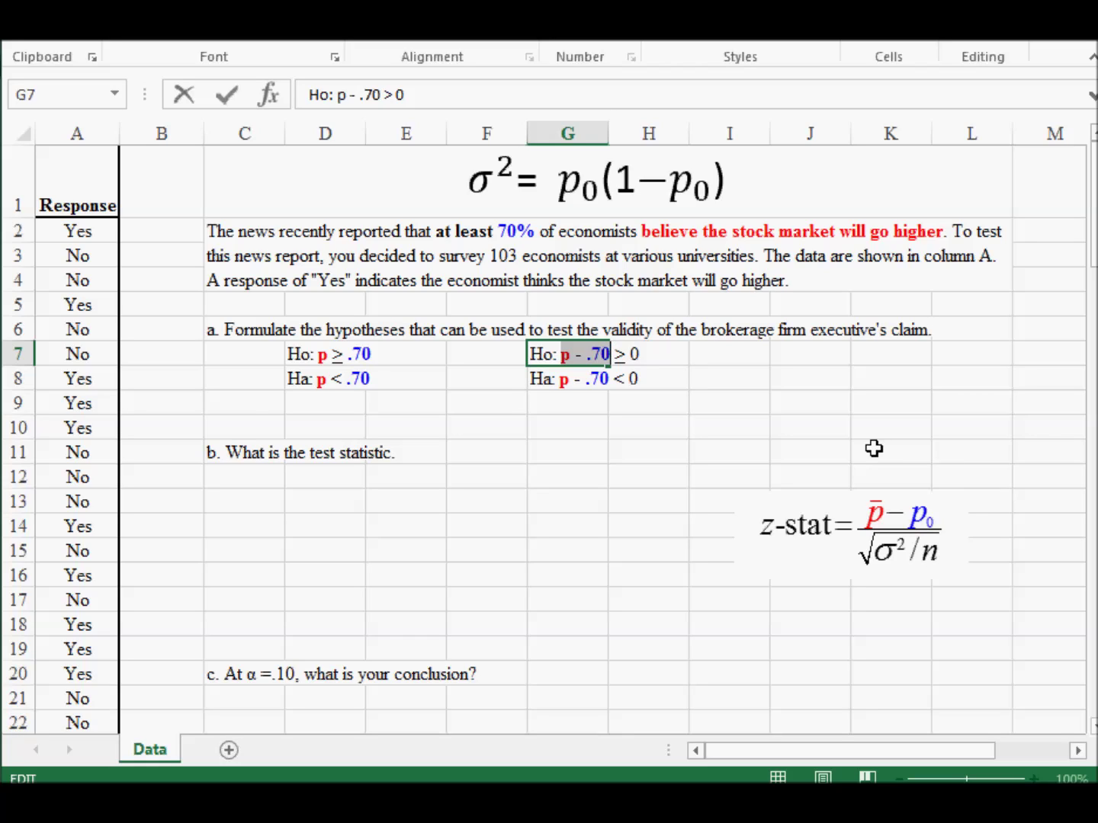
pyautogui.click(570, 359)
pyautogui.press('Left')
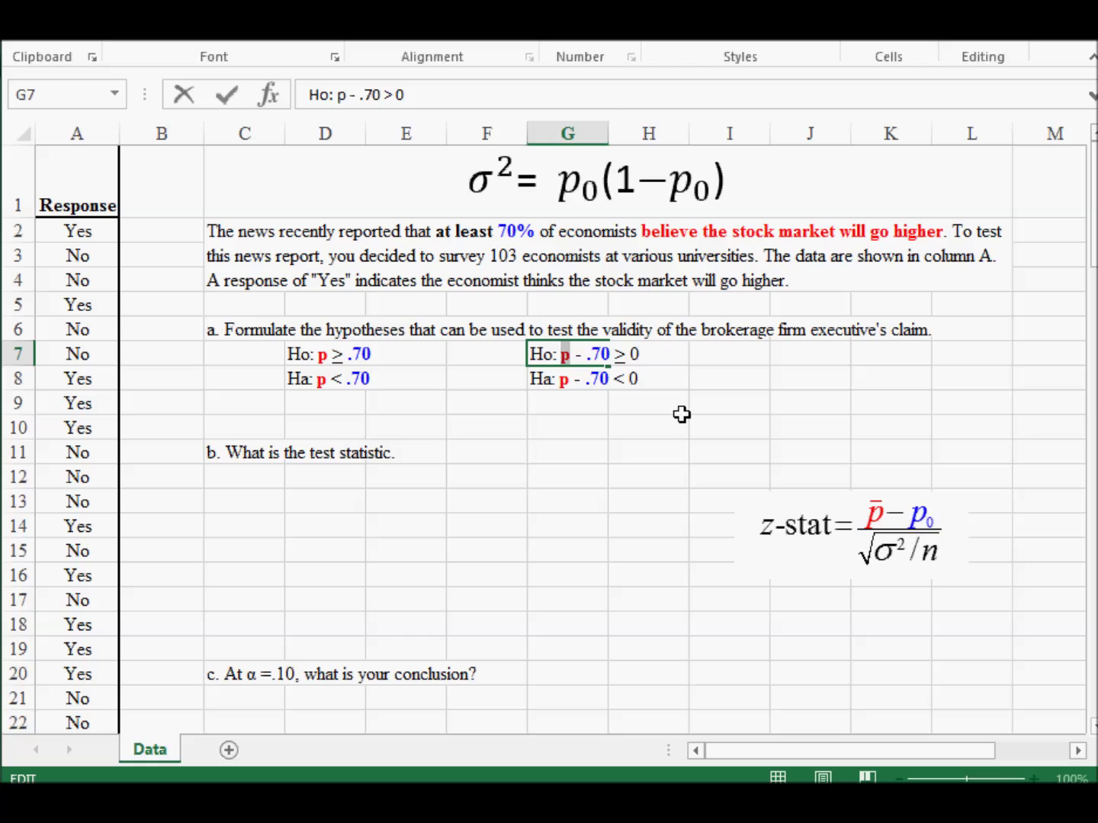
pyautogui.moveTo(562, 352); pyautogui.dragTo(608, 352)
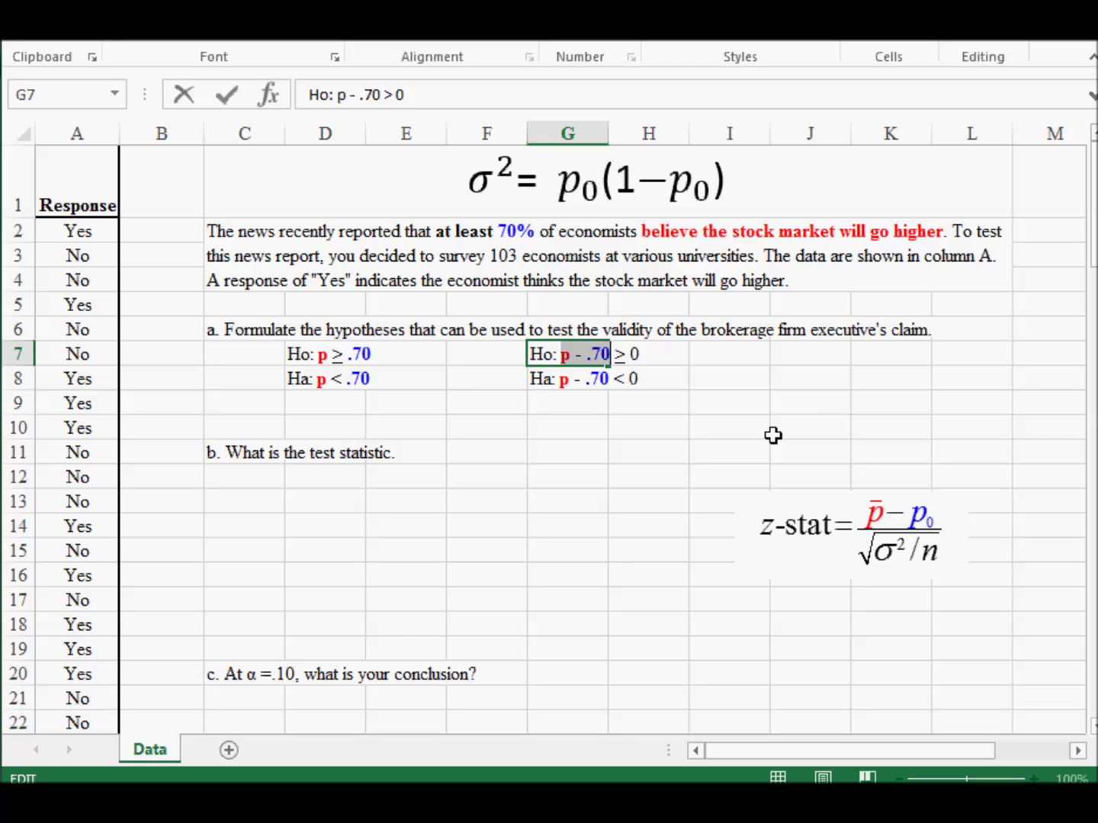
# Highlight the difference "p - .70" within the alternative hypothesis in G8
pyautogui.click(583, 377)
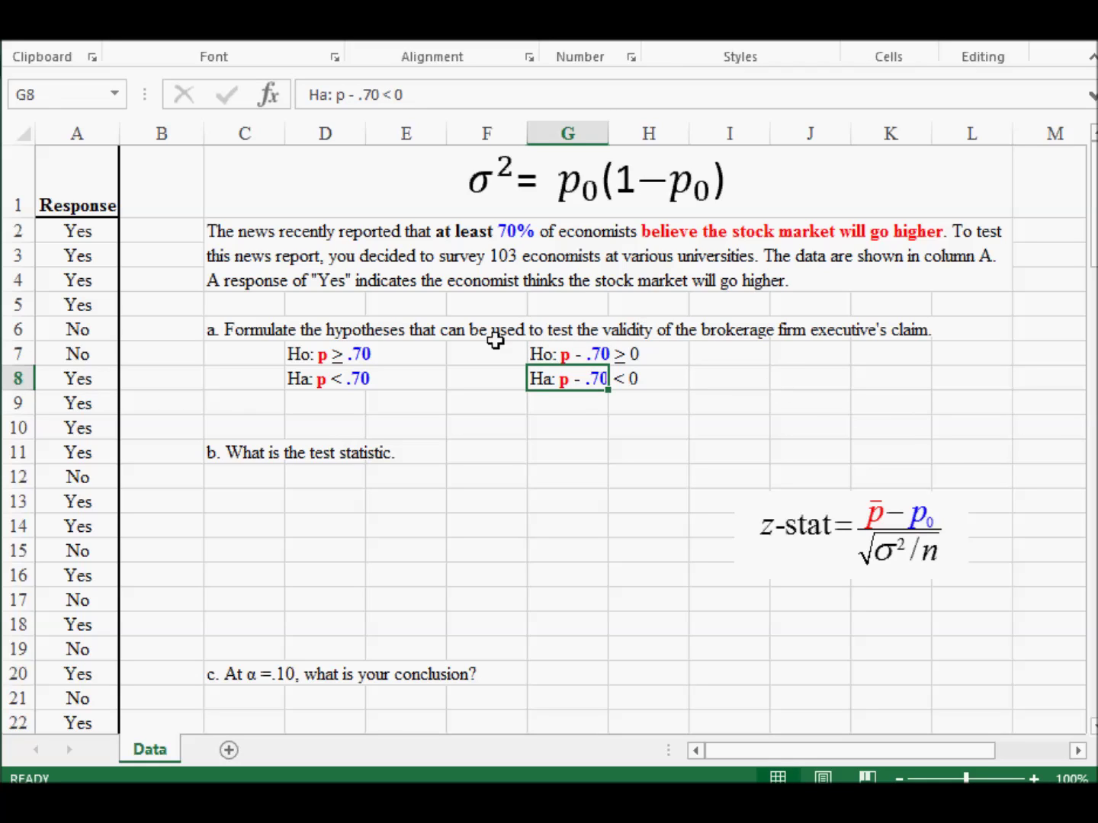
pyautogui.doubleClick(559, 378)
pyautogui.moveTo(559, 377); pyautogui.dragTo(609, 381)
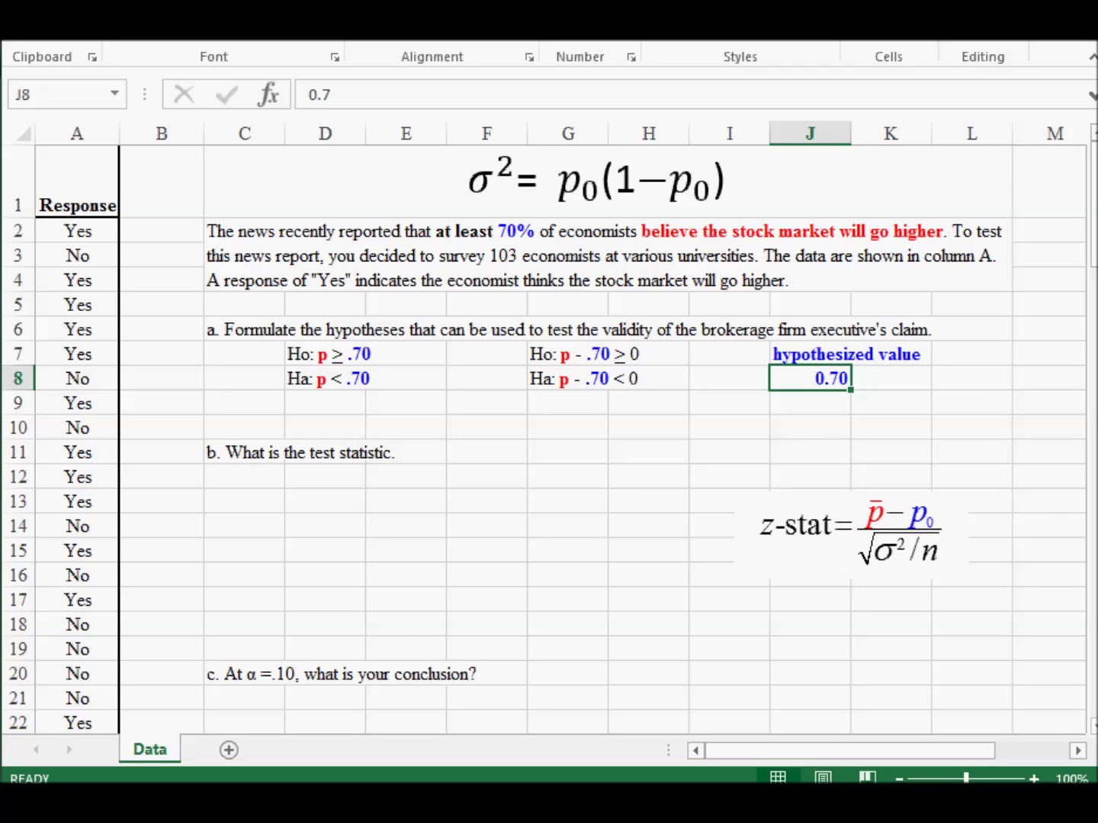
# Switch to the PowerPoint Viewer slide on the one proportion test to review the z-stat formula, its normality conditions and the variance formula
pyautogui.moveTo(766, 793)
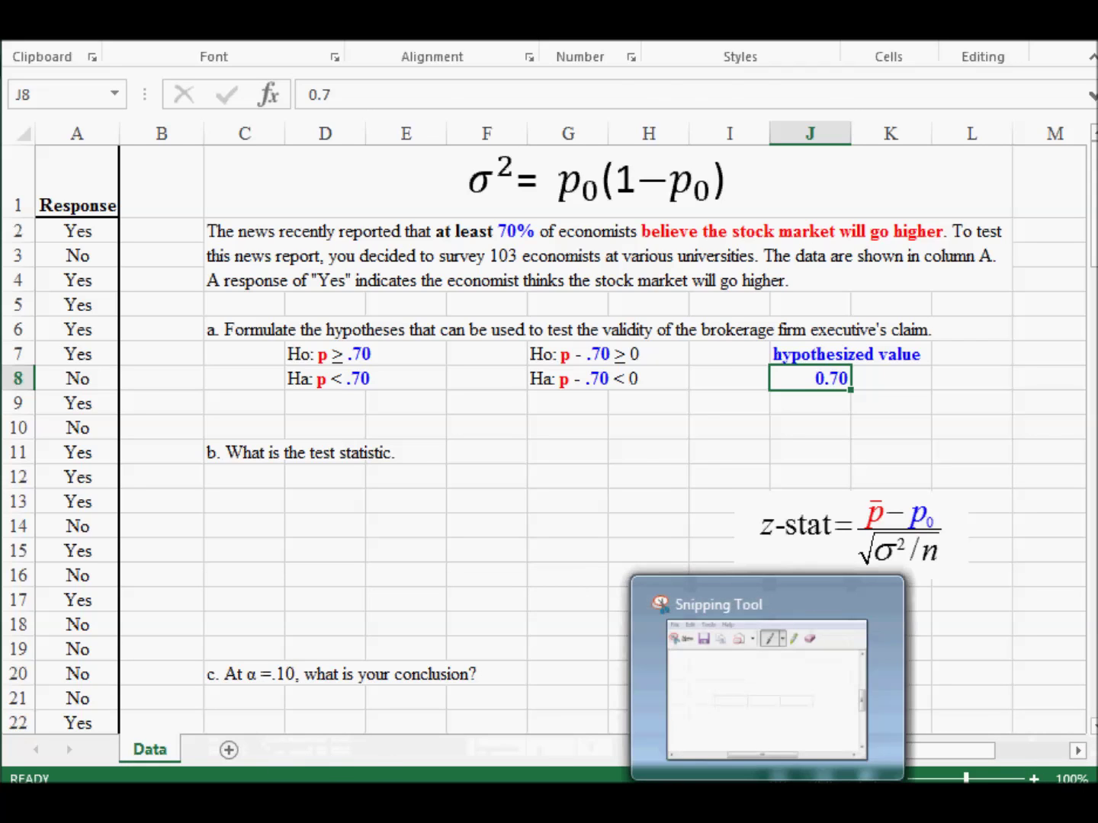
pyautogui.click(288, 792)
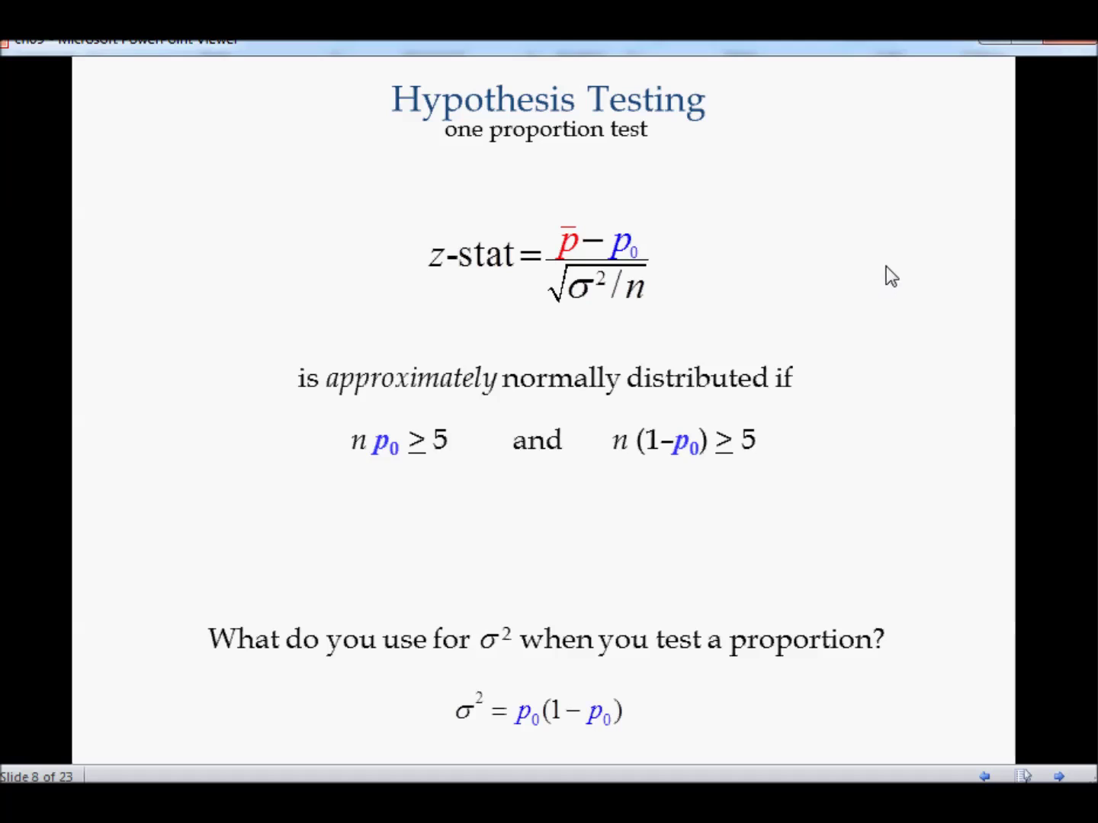
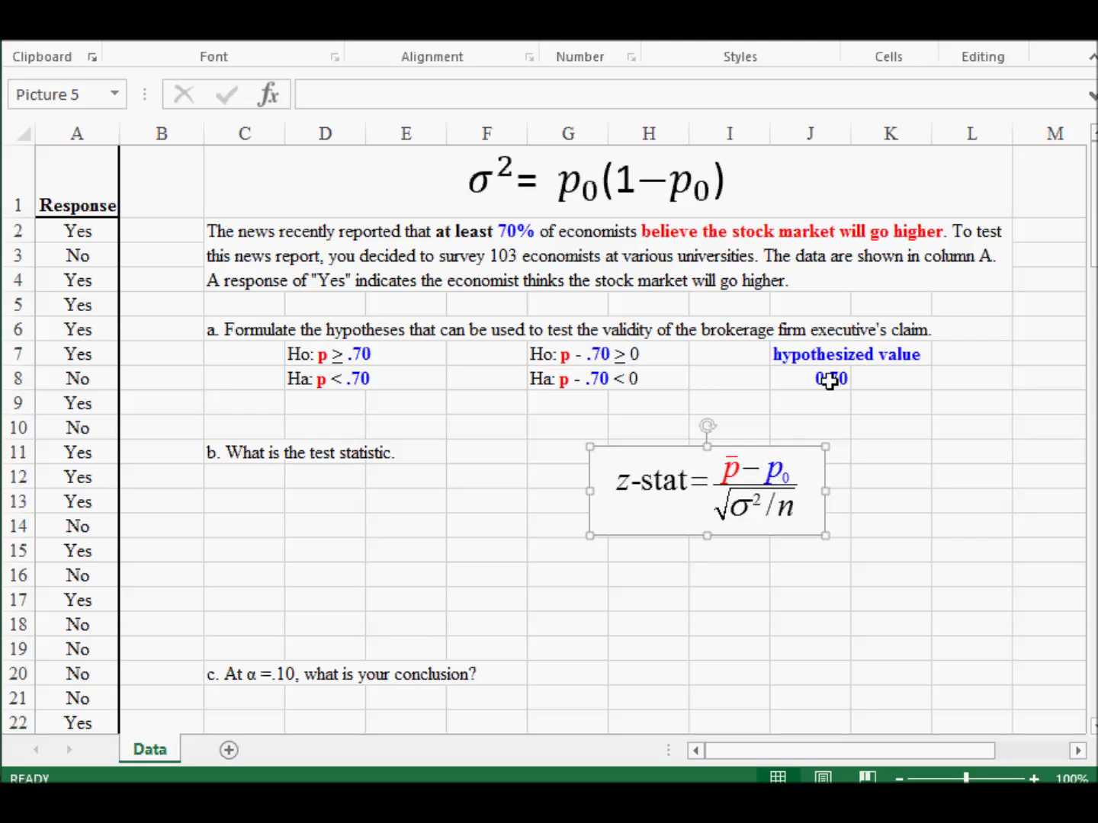
# Remove the blank picture covering the variance in row 12 and examine its formula =J8*(1-J8) in E12
pyautogui.click(312, 482)
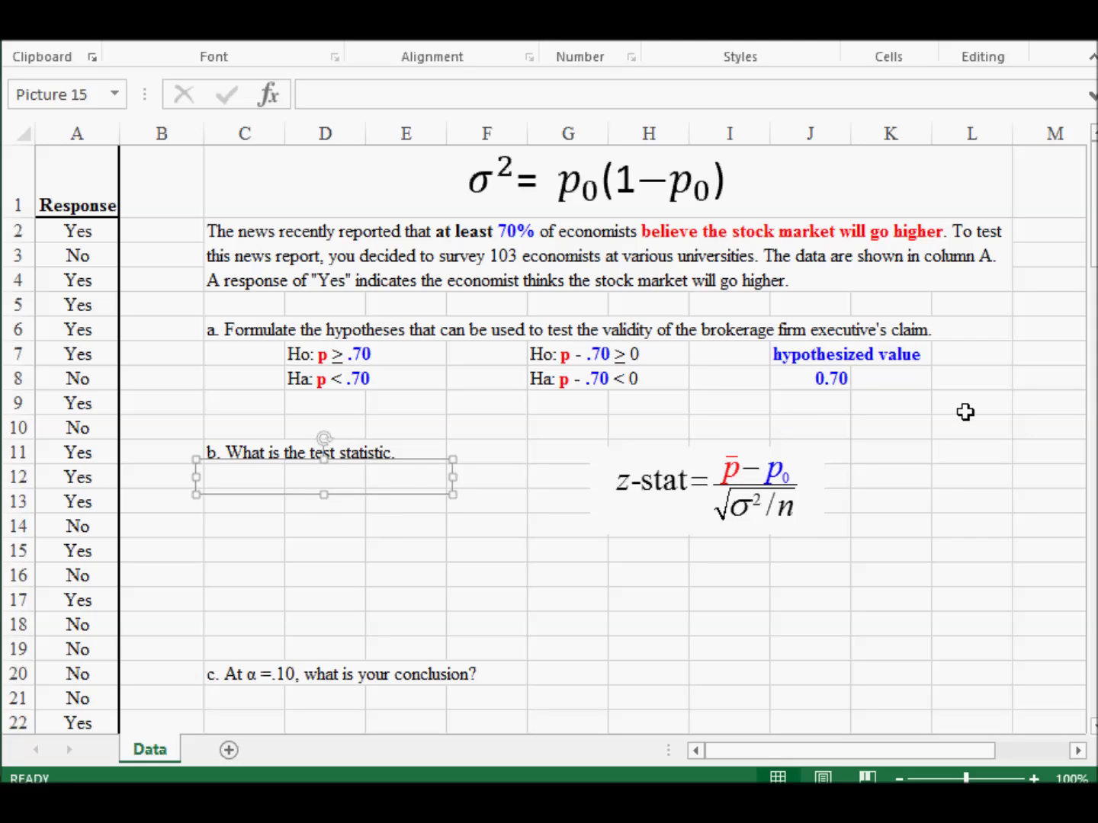
pyautogui.press('Escape')
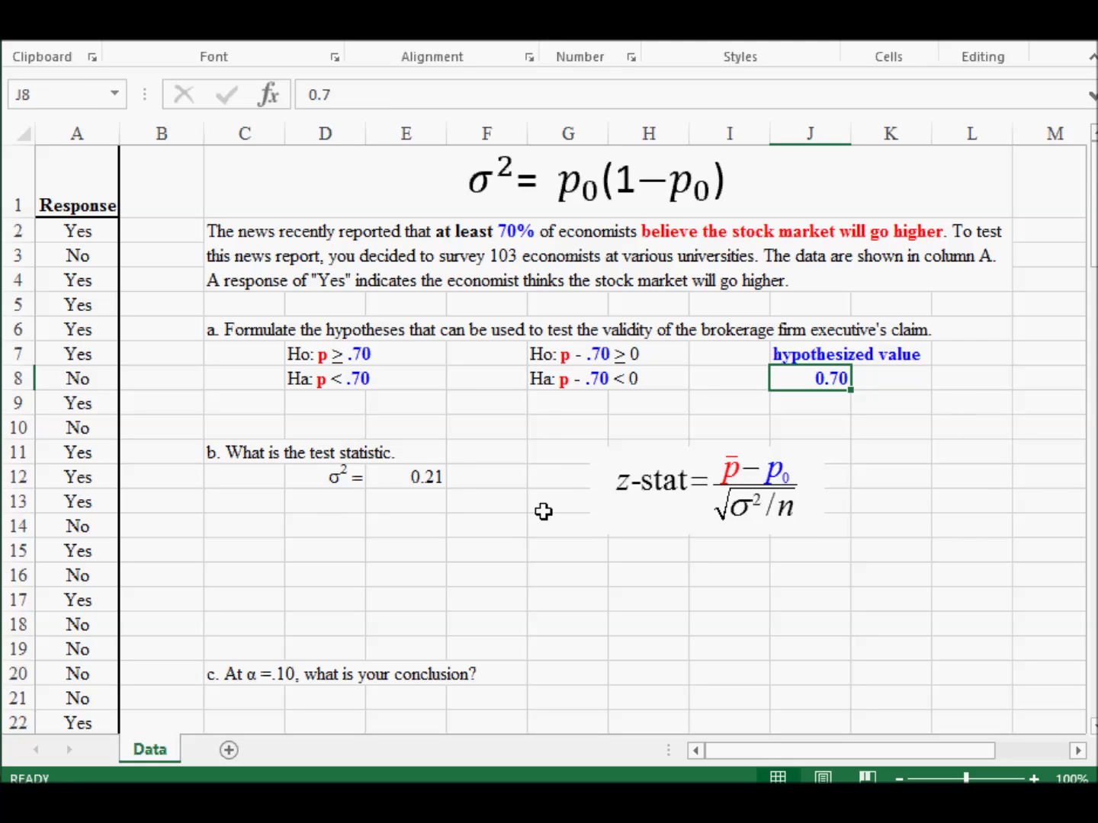
pyautogui.click(433, 480)
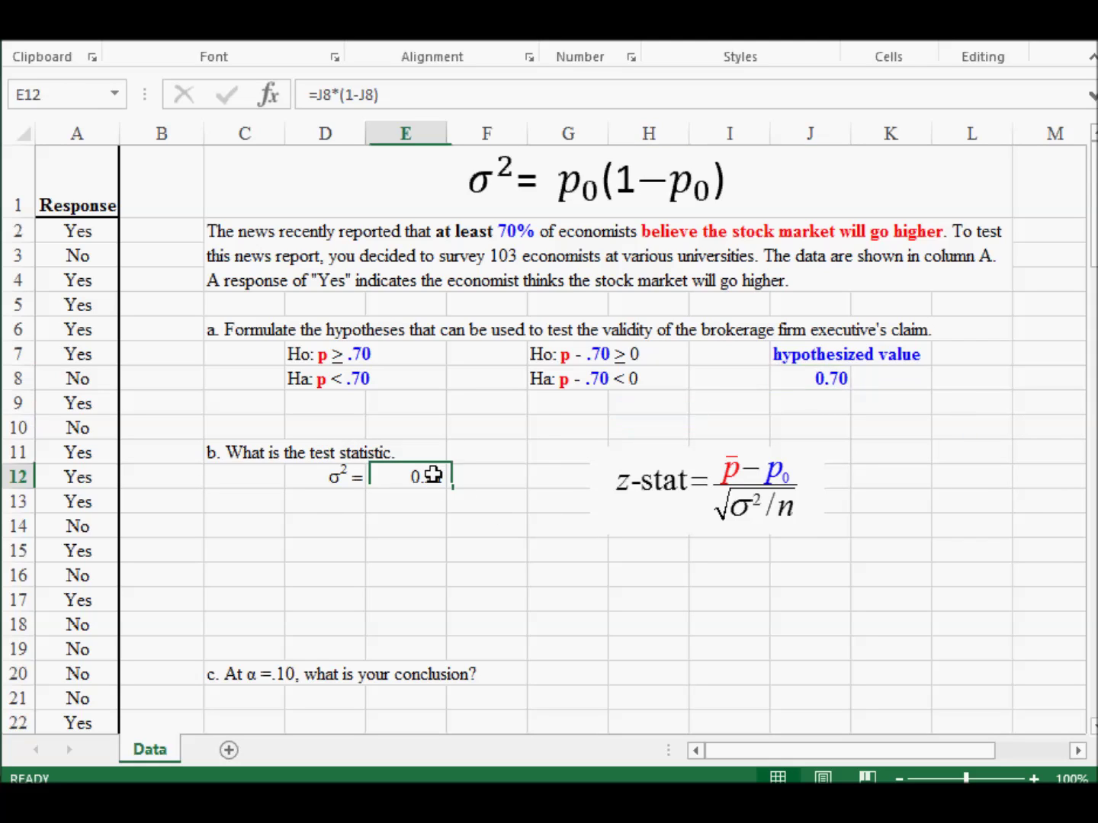
pyautogui.doubleClick(434, 480)
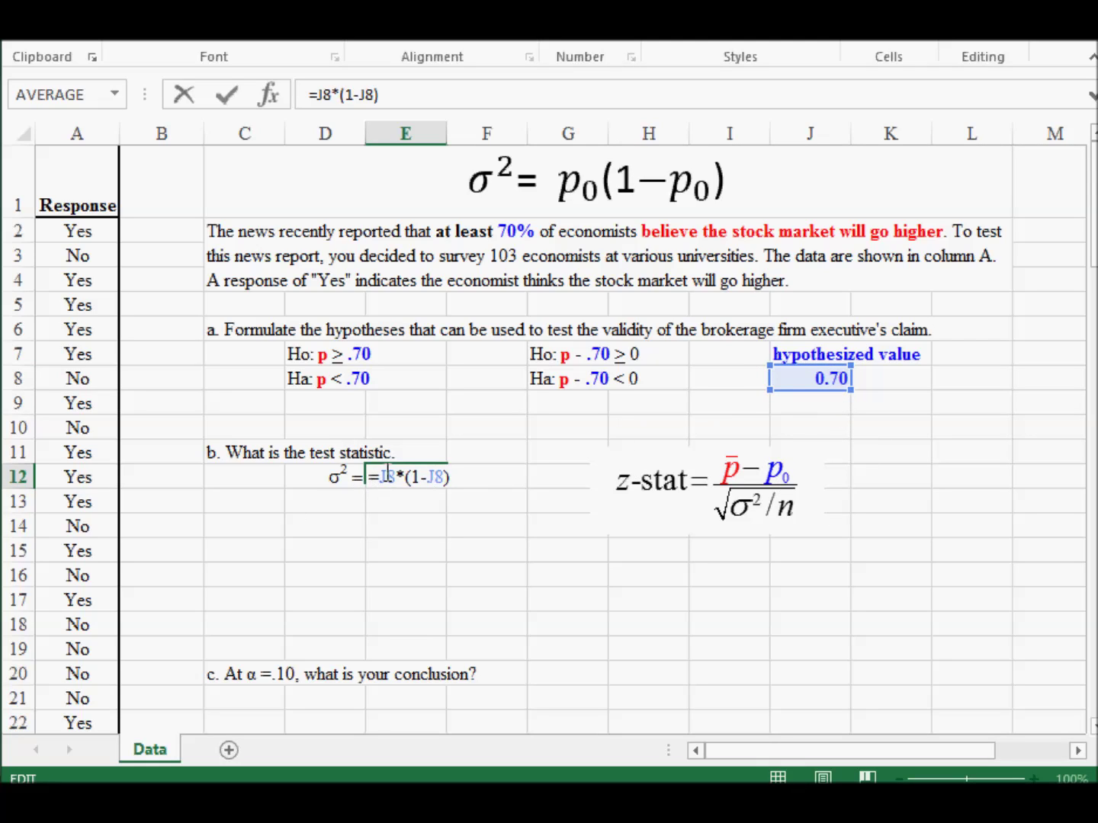
pyautogui.moveTo(378, 478); pyautogui.dragTo(402, 476)
pyautogui.press('Return')
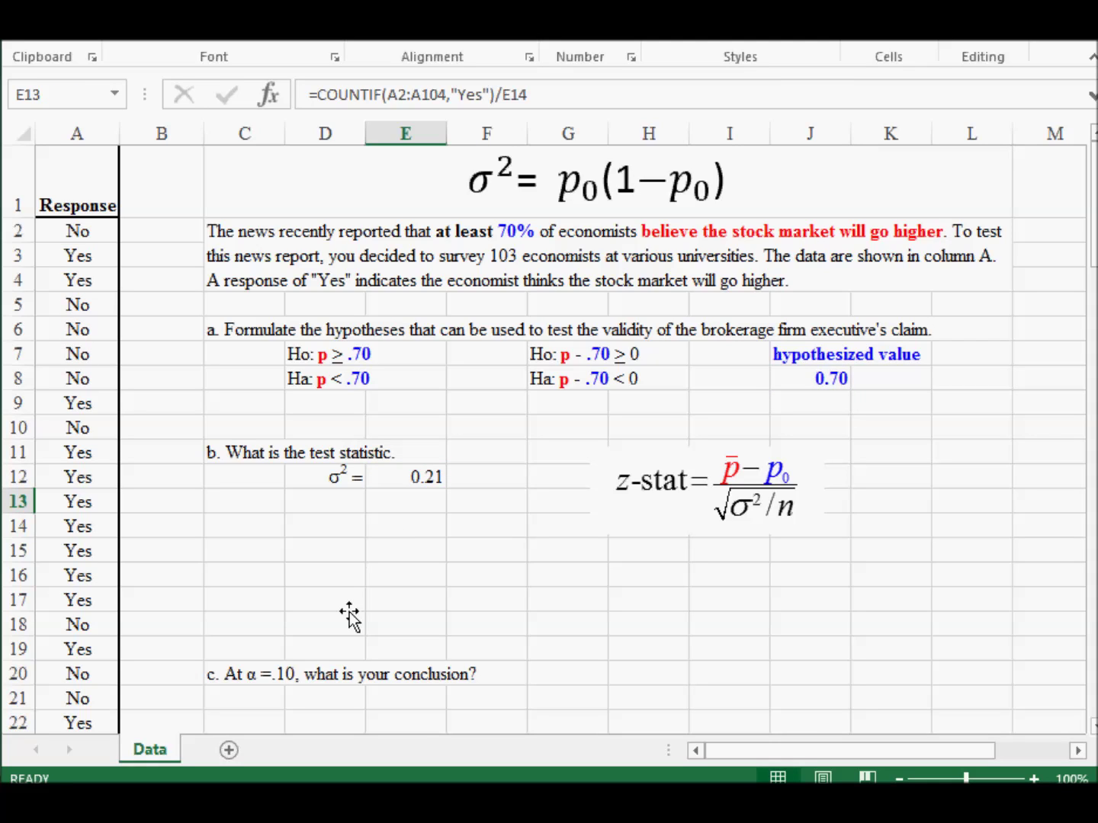
# Remove the blank picture covering the sample proportion in row 13 and highlight the "Yes" criterion in E13's COUNTIF formula
pyautogui.click(343, 511)
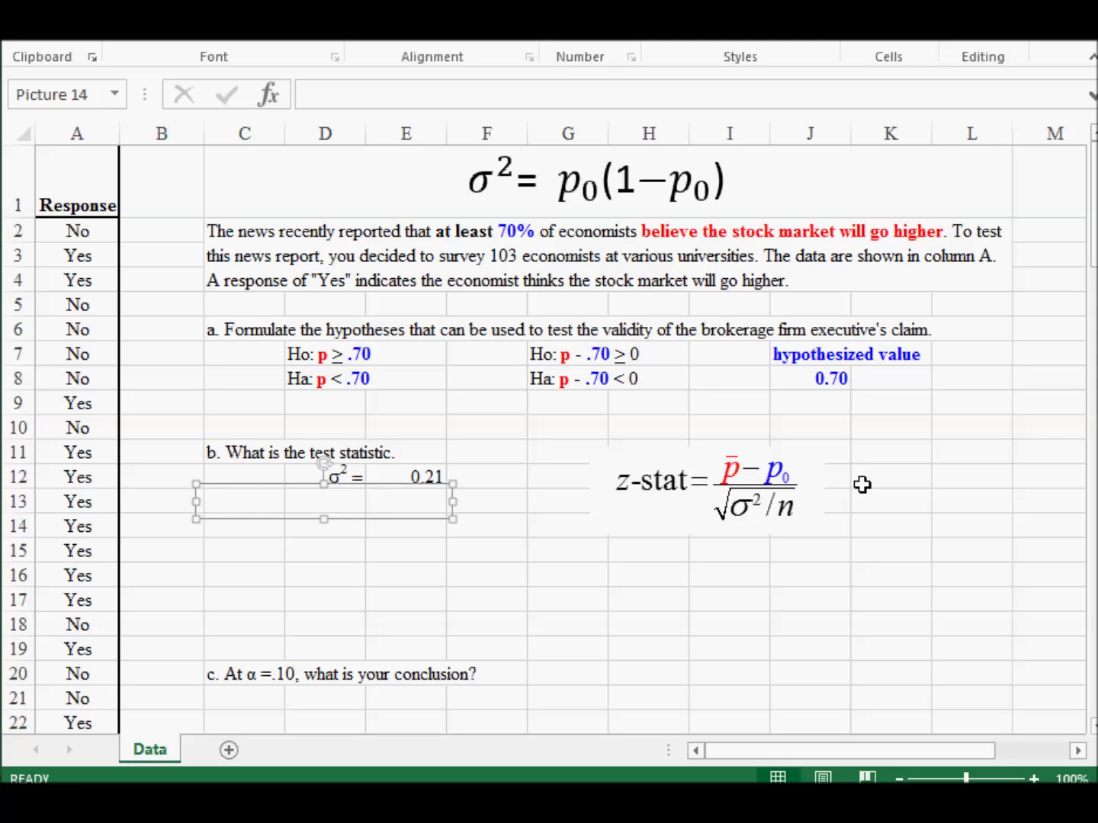
pyautogui.press('Escape')
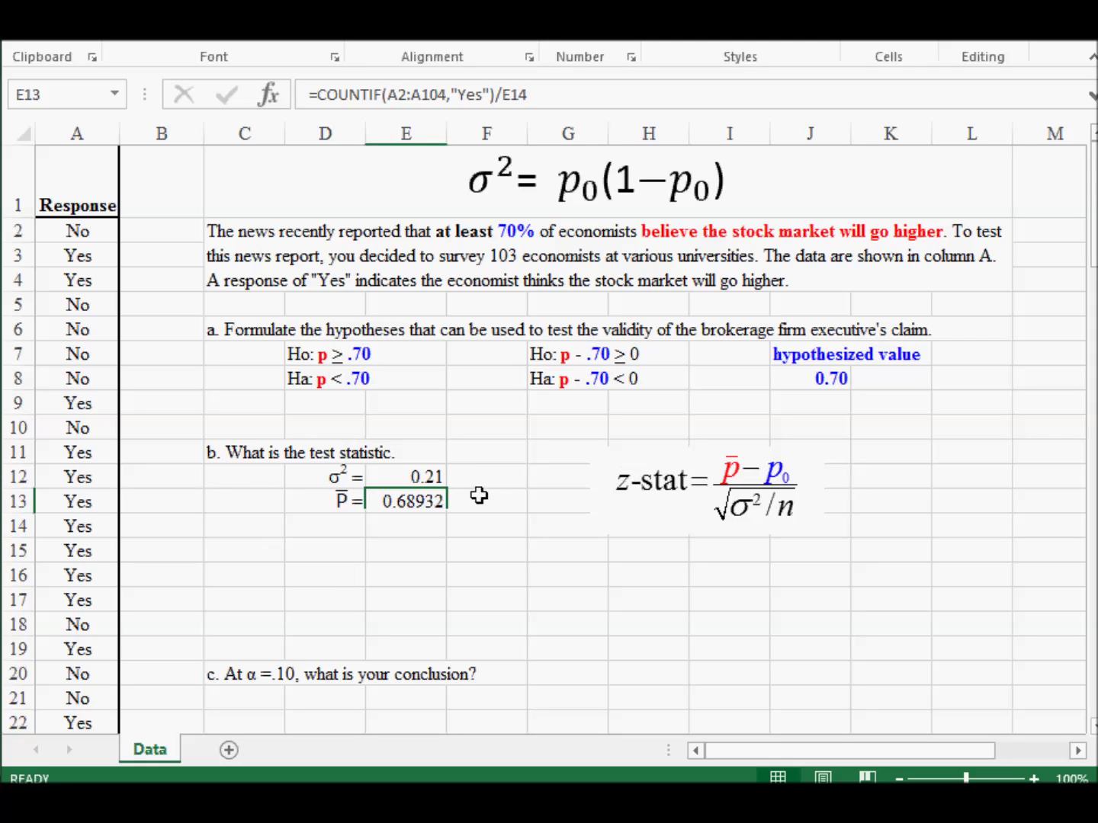
pyautogui.doubleClick(428, 504)
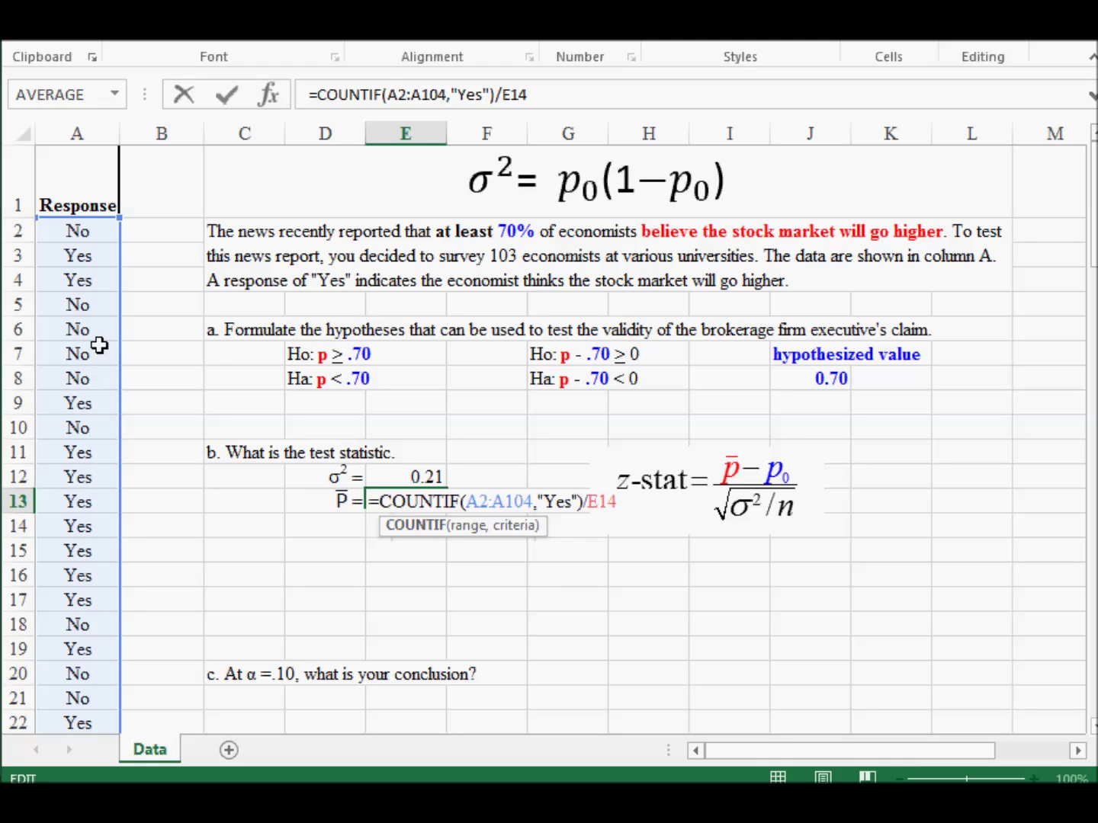
pyautogui.moveTo(1094, 200)
pyautogui.mouseDown()
pyautogui.moveTo(1093, 649)
pyautogui.moveTo(1093, 201)
pyautogui.mouseUp()
pyautogui.moveTo(538, 501); pyautogui.dragTo(579, 498)
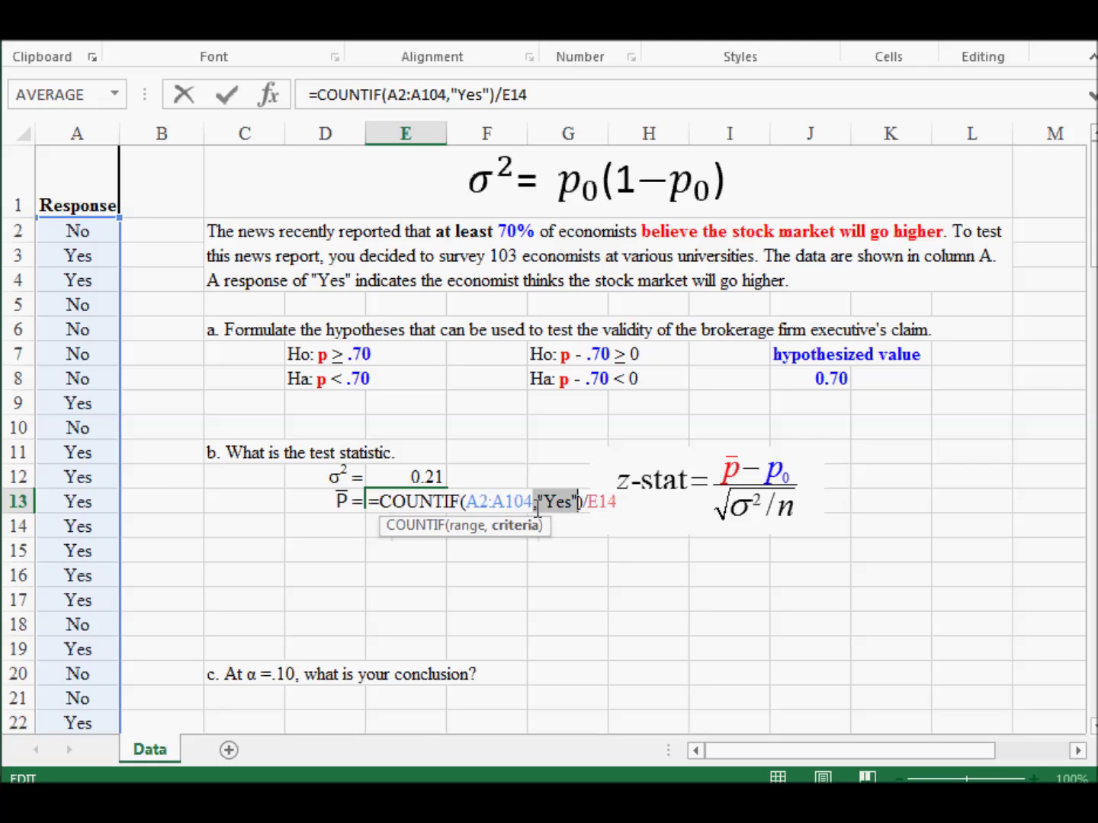
# Step through the rest of the E13 formula up to its divisor E14 and leave the cell
pyautogui.press('Left')
pyautogui.press('Right')
pyautogui.press('Right')
pyautogui.press('Right')
pyautogui.press('Right')
pyautogui.press('Right')
pyautogui.press('Right')
pyautogui.press('Right')
pyautogui.press('Right')
pyautogui.press('Right')
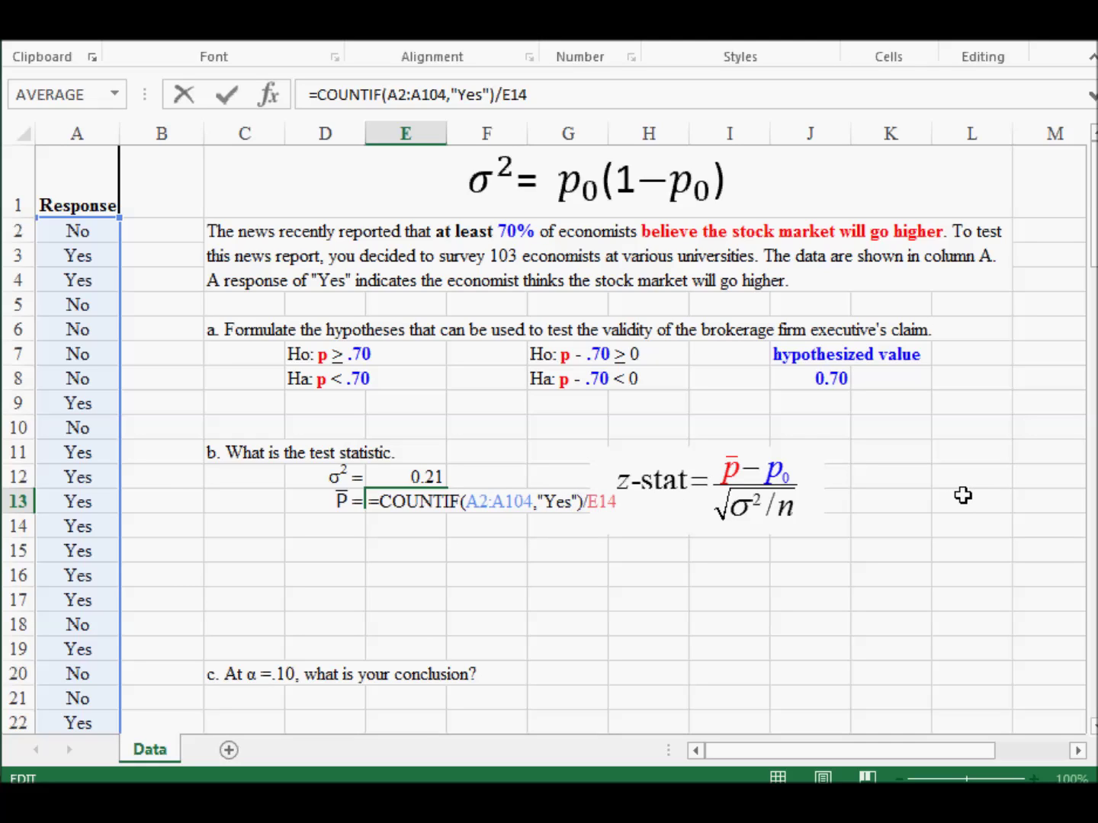
pyautogui.press('Return')
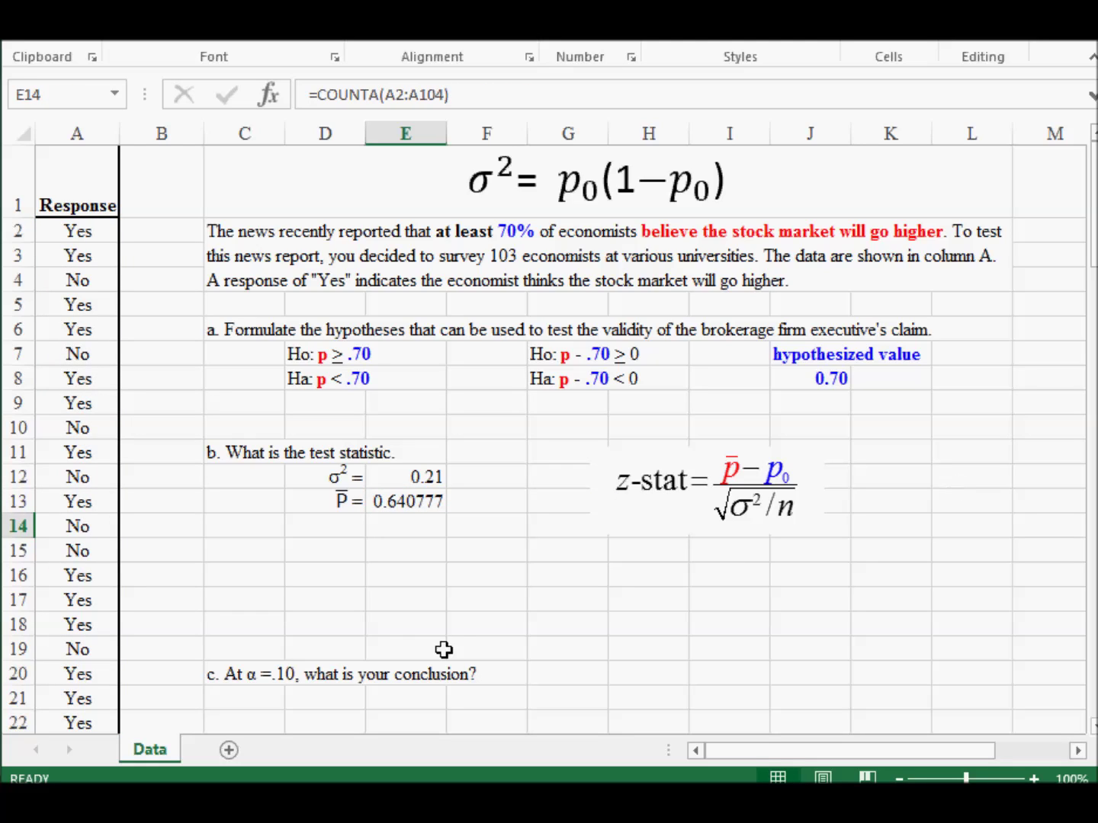
# Remove the blank picture covering the sample size in row 14 and examine its formula =COUNTA(A2:A104) in E14
pyautogui.click(320, 526)
pyautogui.press('Escape')
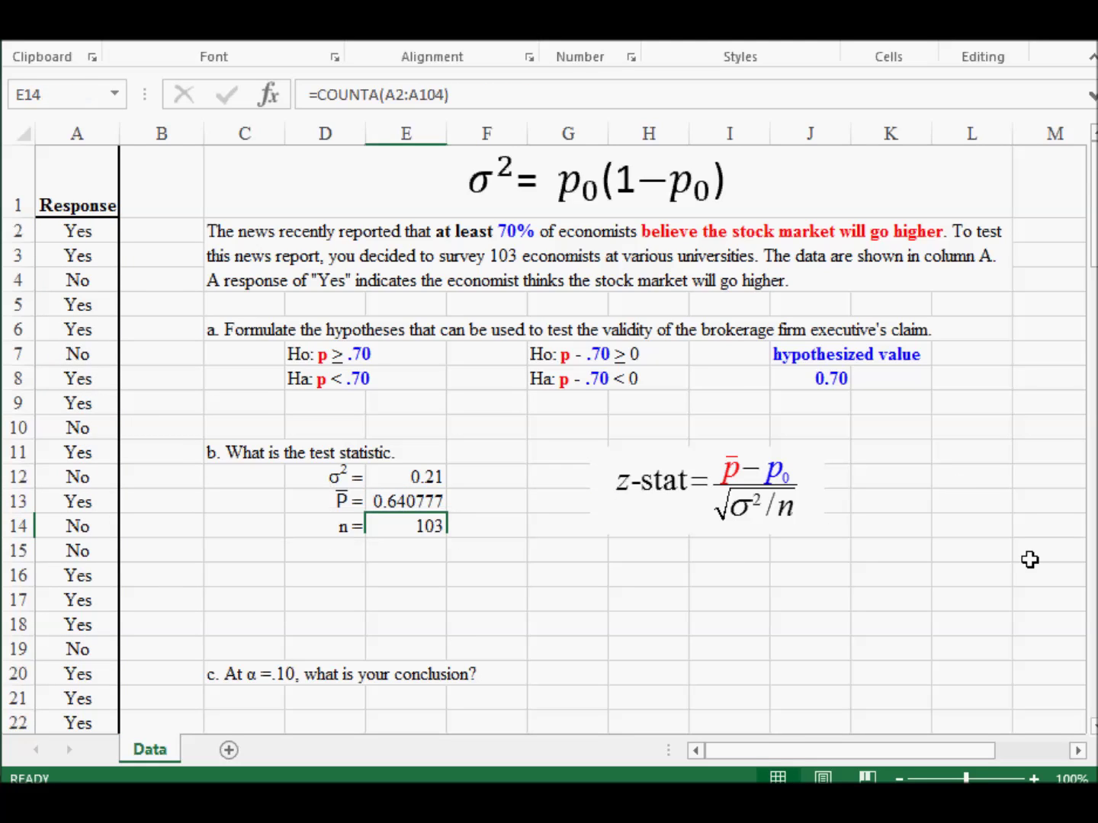
pyautogui.click(432, 524)
pyautogui.doubleClick(432, 524)
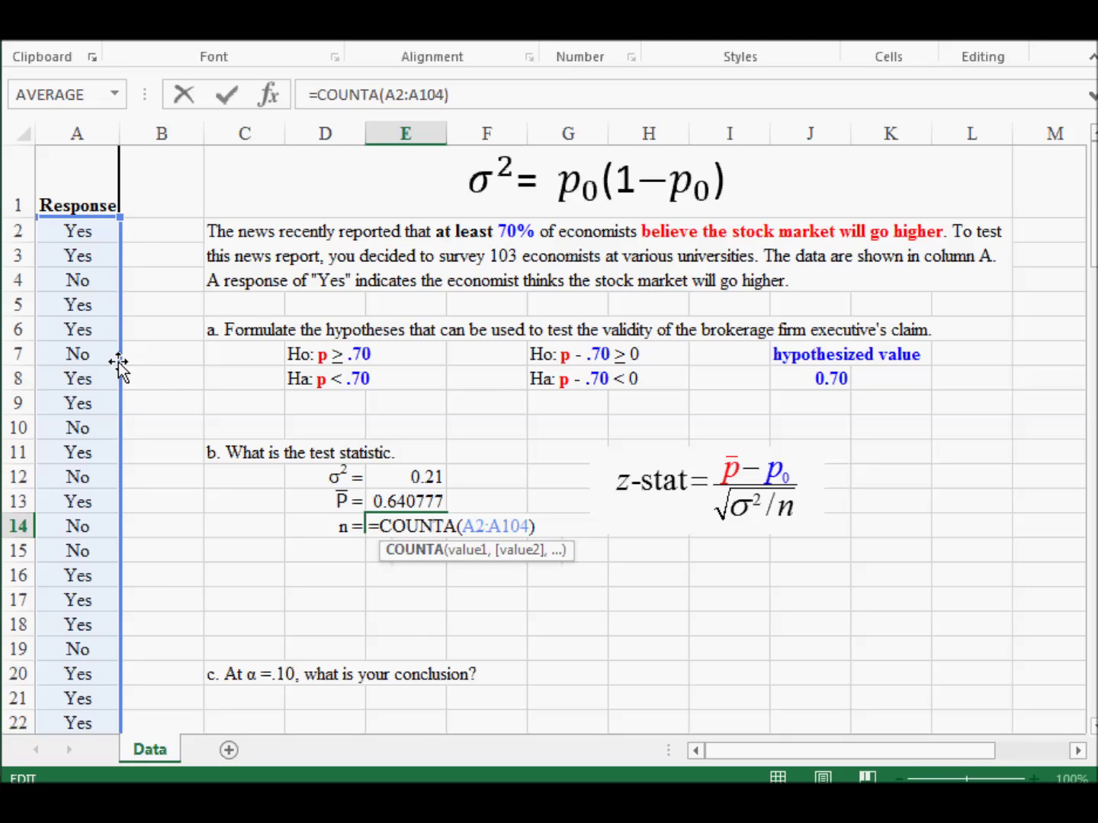
pyautogui.press('Return')
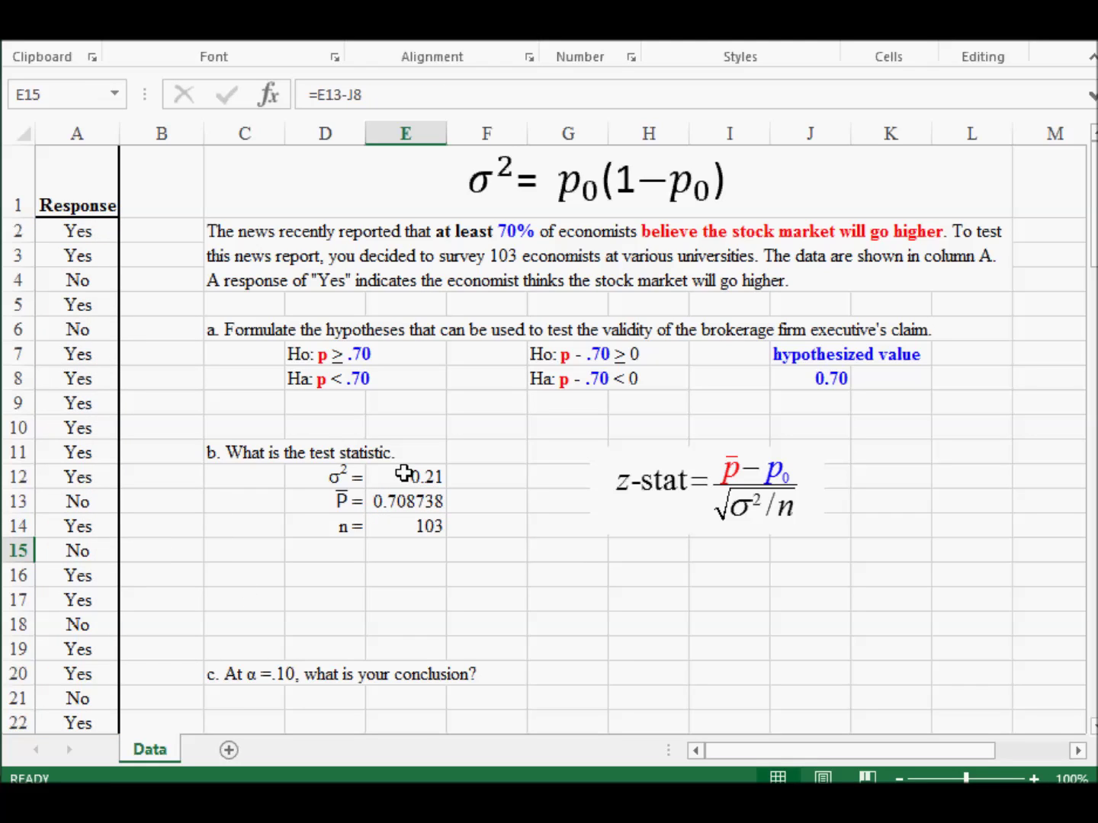
# Recalculate the sheet repeatedly to generate new survey responses in column A and compare the resulting sample proportions in E13
pyautogui.press('F9')
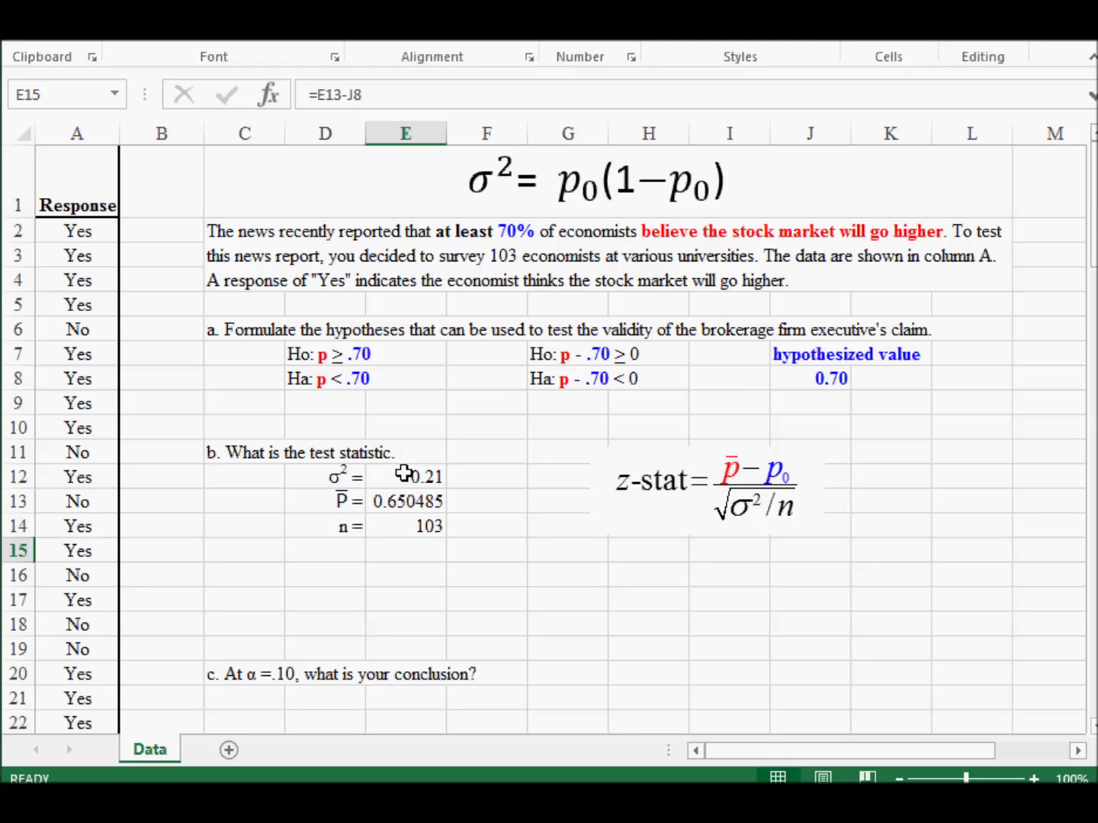
pyautogui.press('F9')
pyautogui.press('F9')
pyautogui.press('F9')
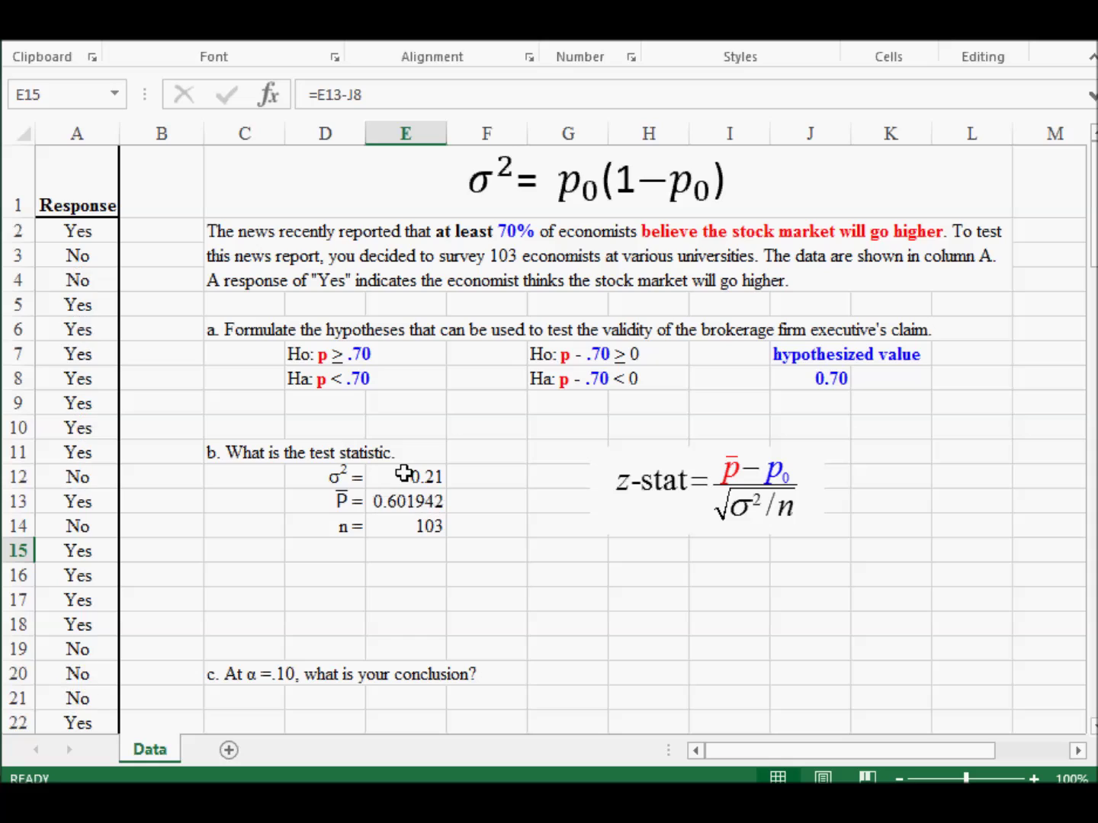
pyautogui.press('F9')
pyautogui.press('F9')
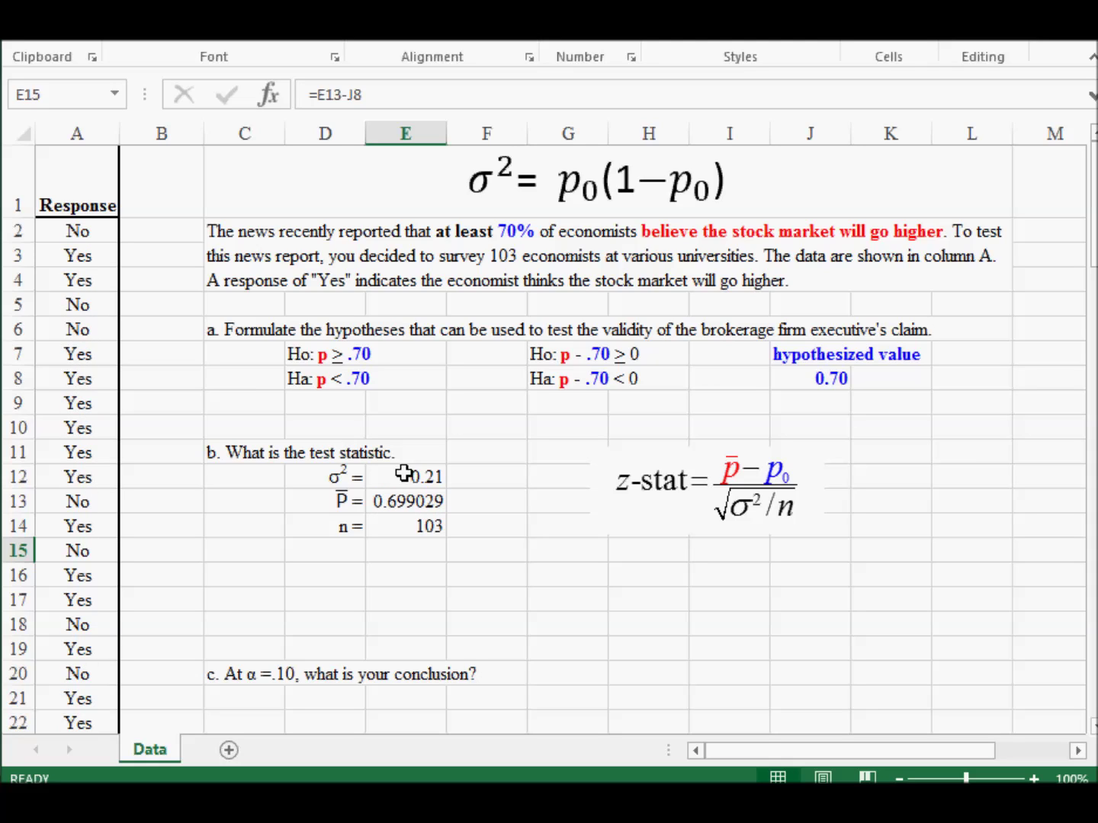
pyautogui.press('F9')
pyautogui.press('F9')
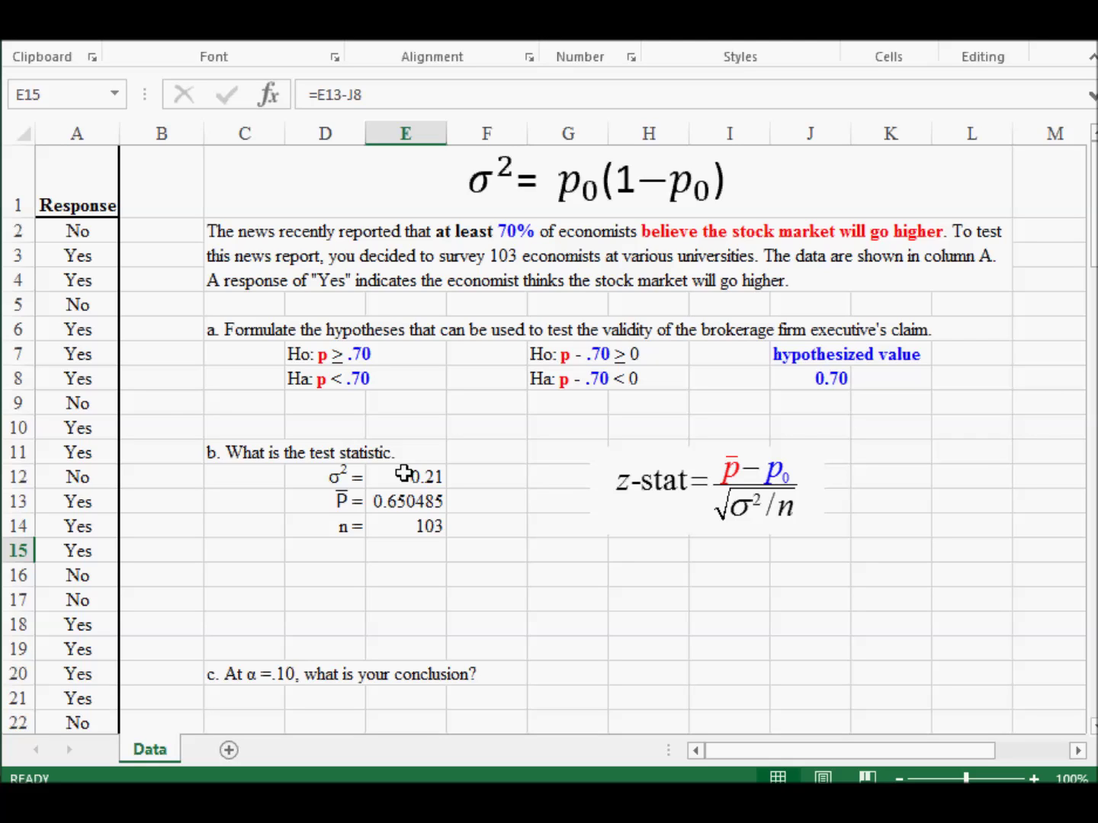
pyautogui.press('F9')
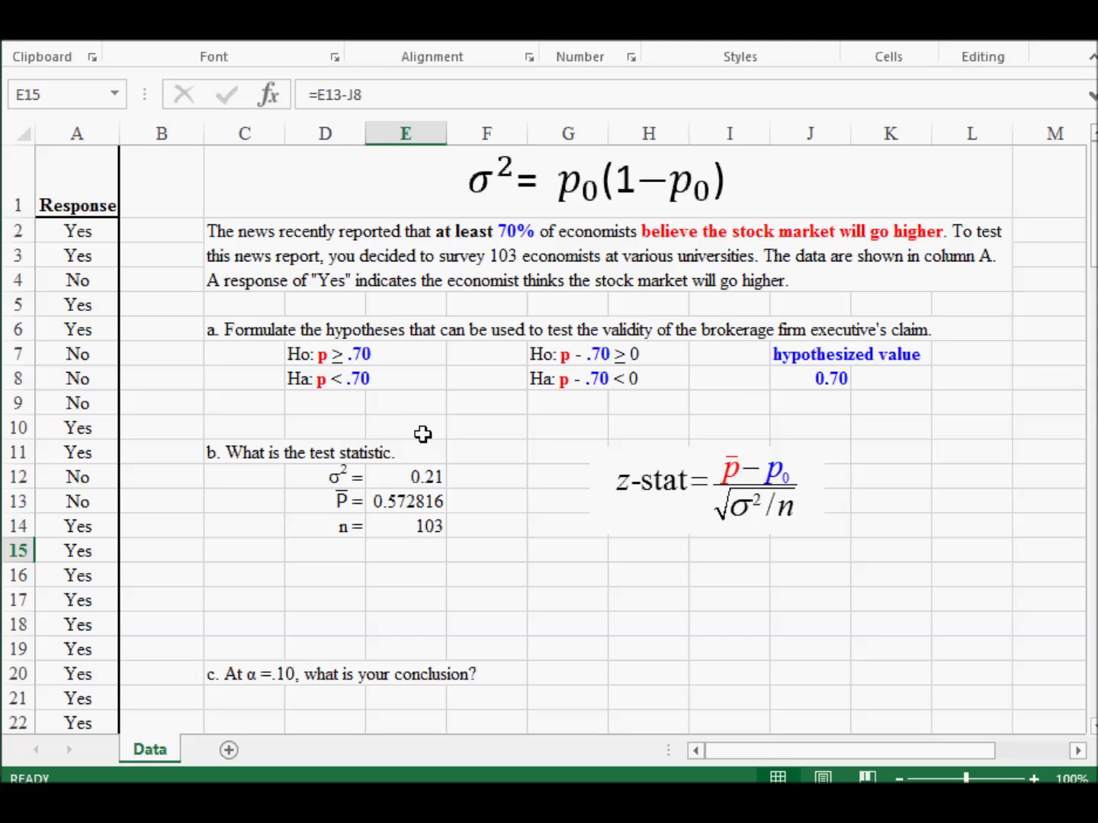
pyautogui.press('F9')
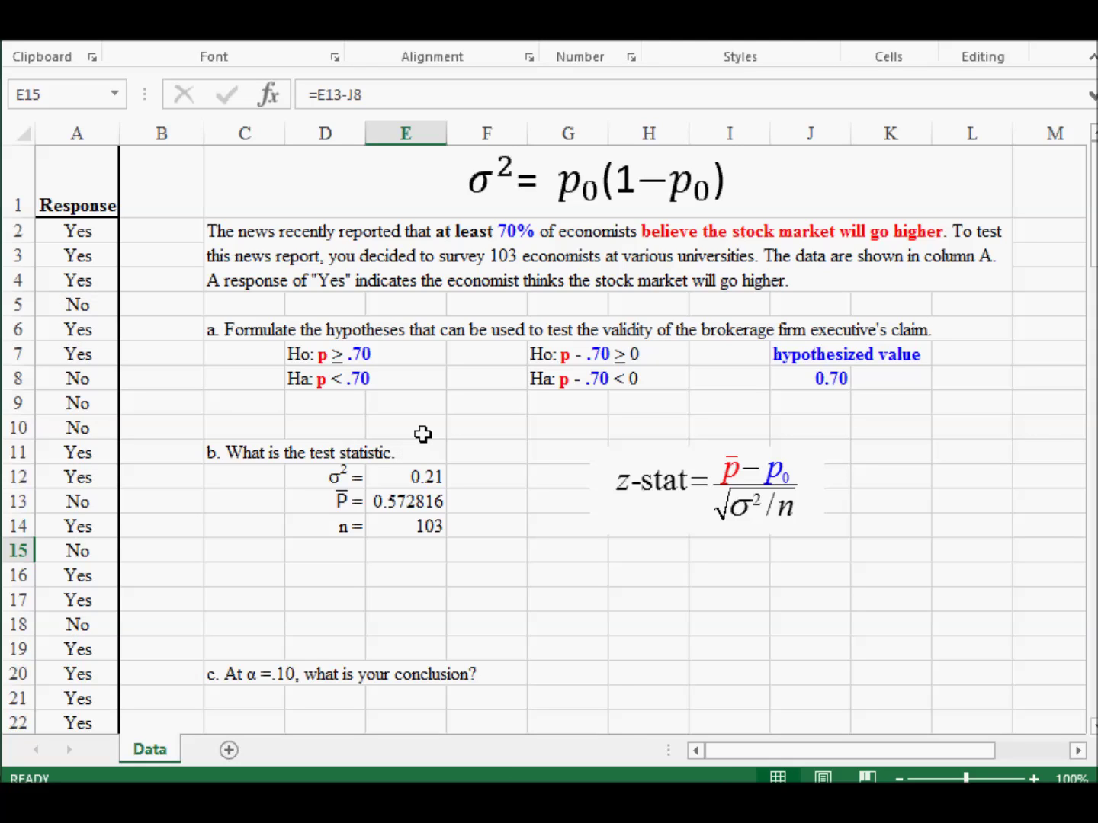
pyautogui.press('F9')
pyautogui.press('F9')
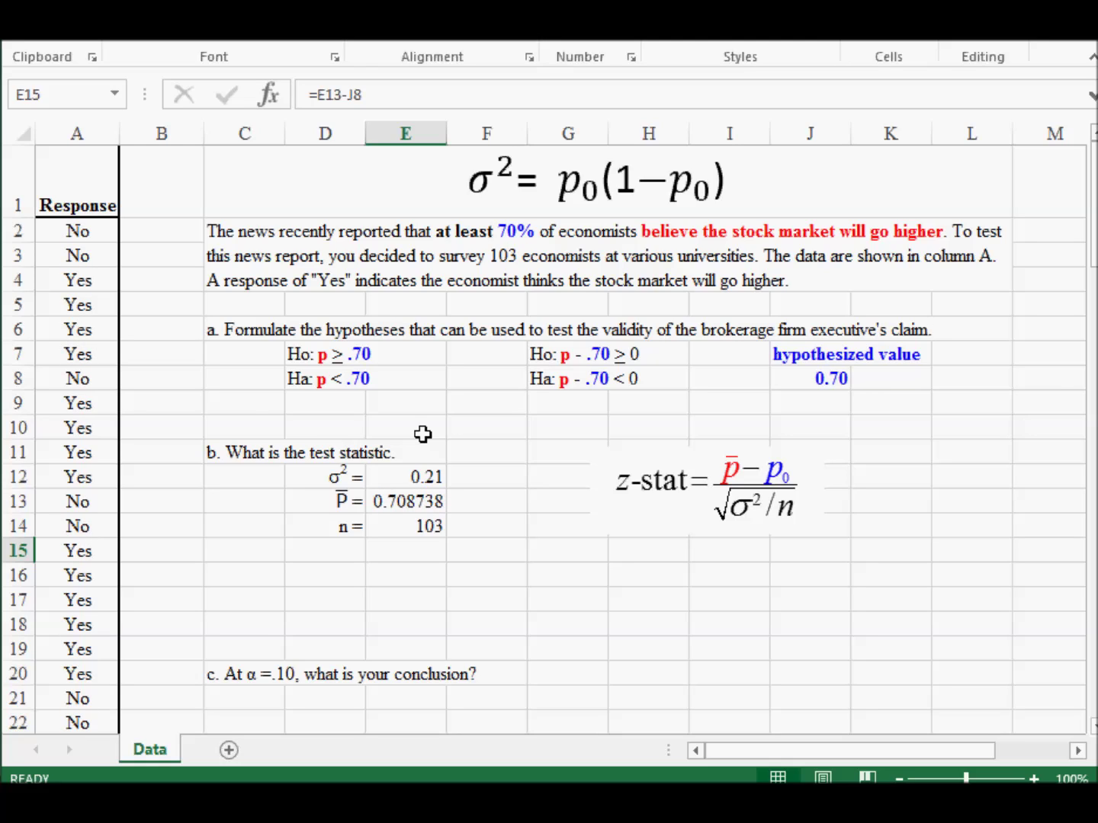
# Select the hypothesized value in J8 and recalculate the sheet repeatedly to compare it with further sample proportions in E13
pyautogui.click(819, 369)
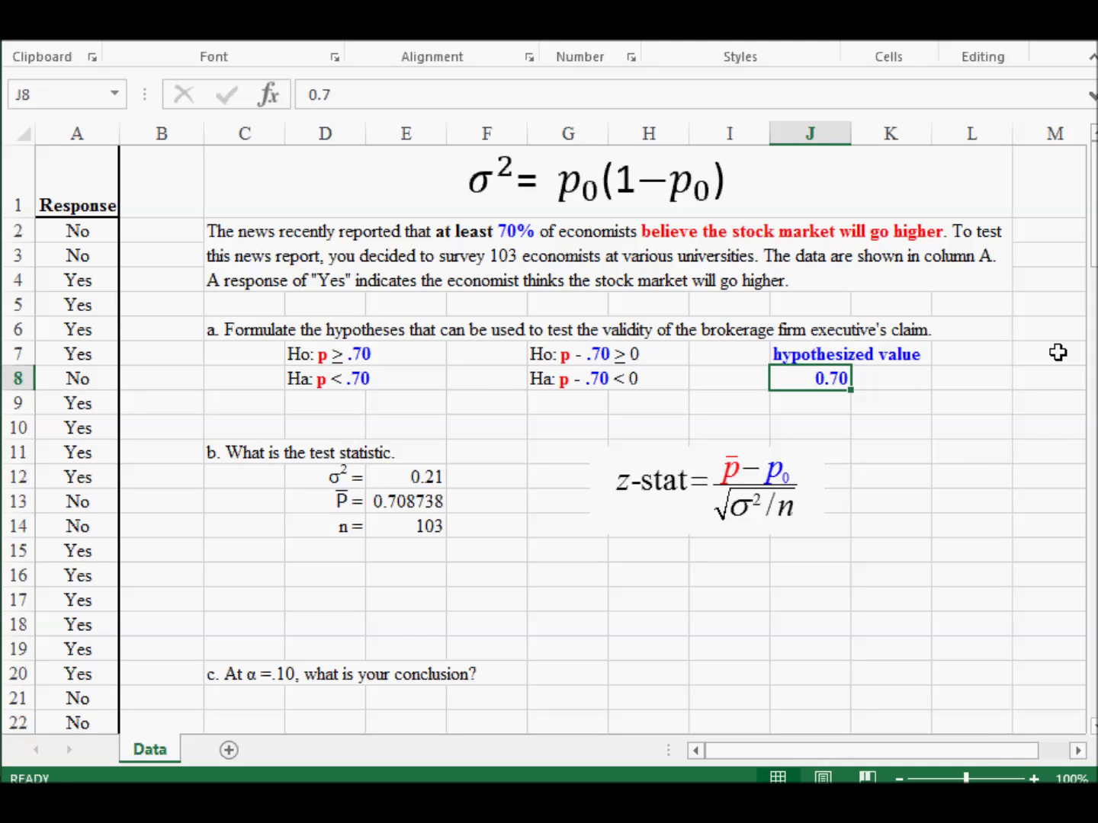
pyautogui.press('F9')
pyautogui.press('F9')
pyautogui.press('F9')
pyautogui.press('F9')
pyautogui.press('F9')
pyautogui.press('F9')
pyautogui.press('F9')
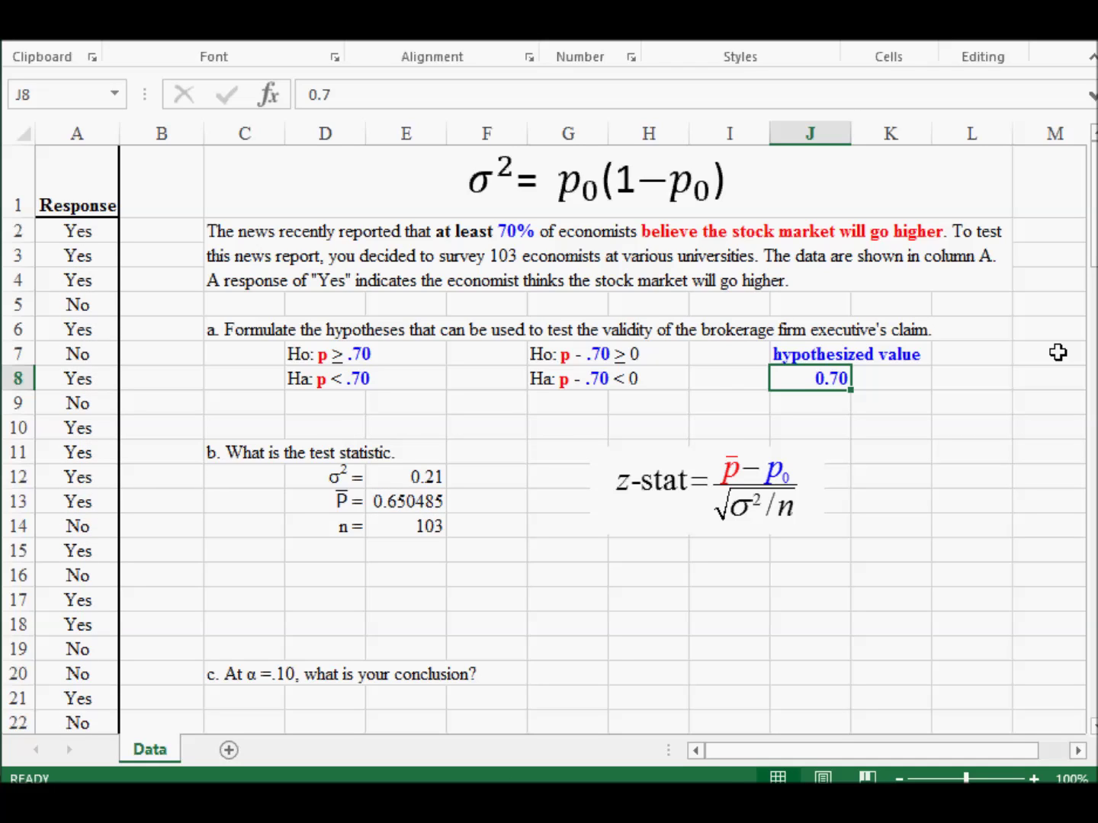
pyautogui.press('F9')
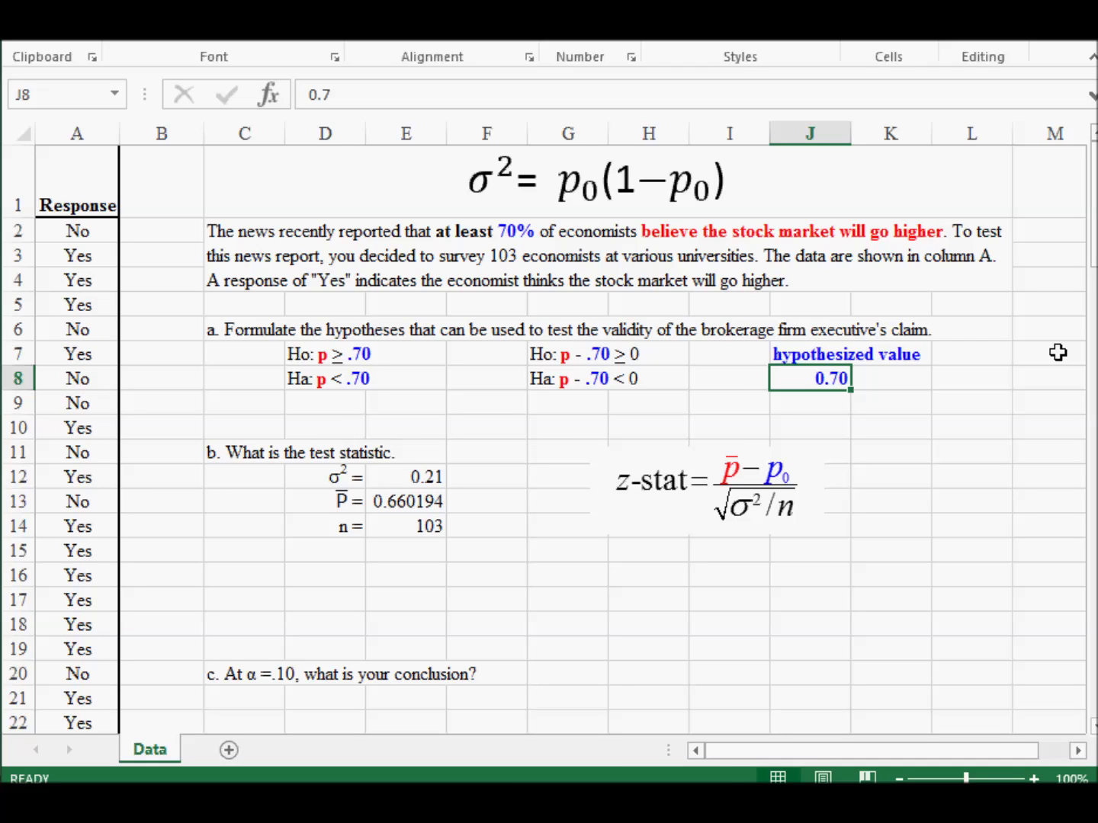
pyautogui.press('F9')
pyautogui.press('F9')
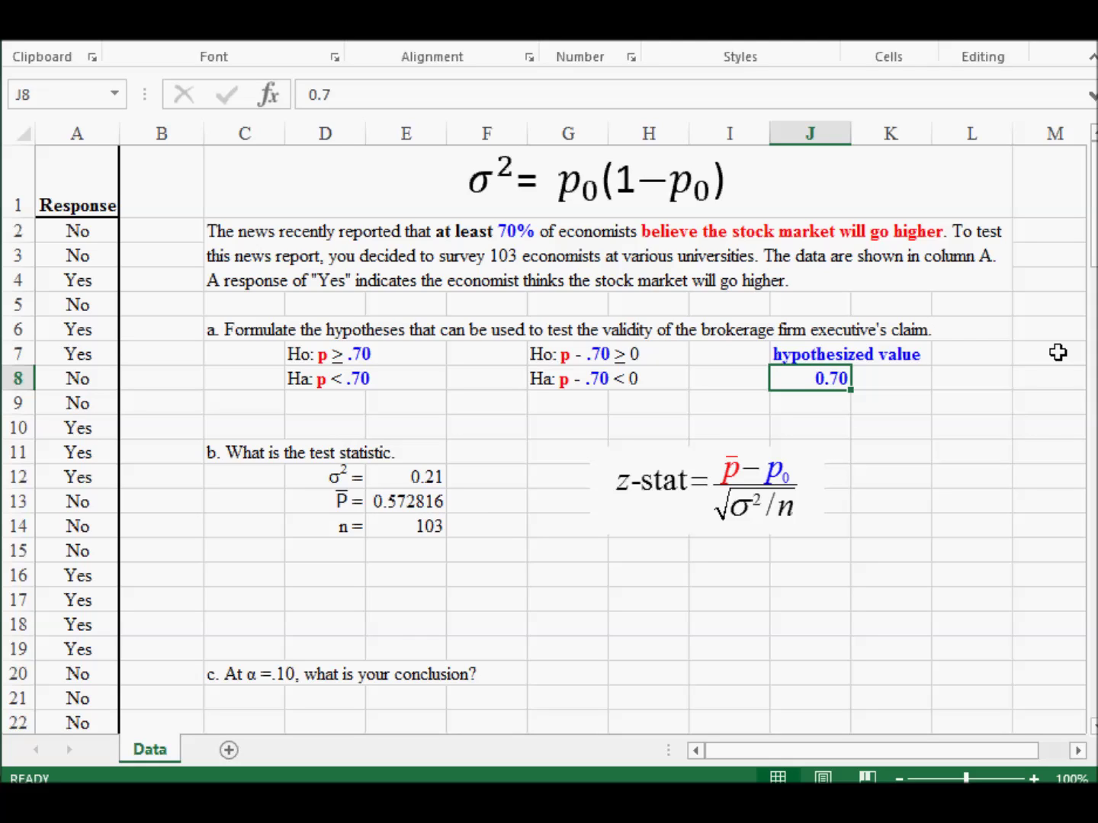
pyautogui.press('F9')
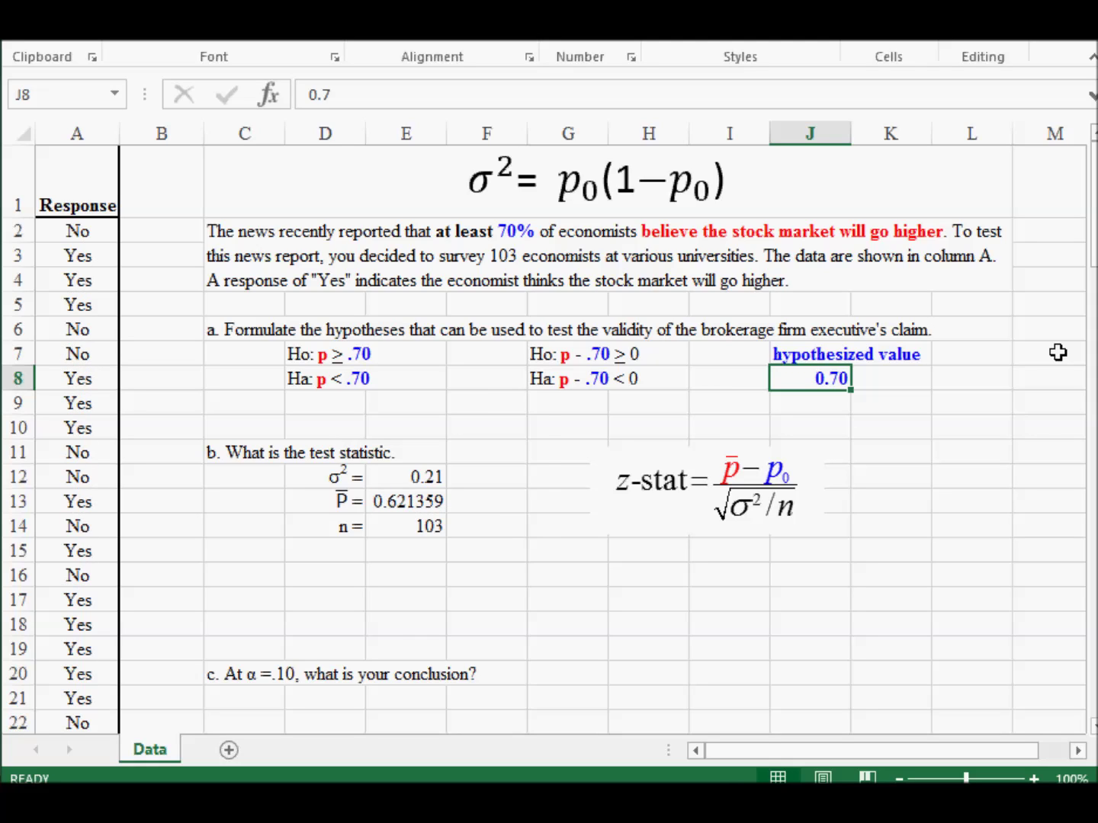
pyautogui.press('F9')
pyautogui.press('F9')
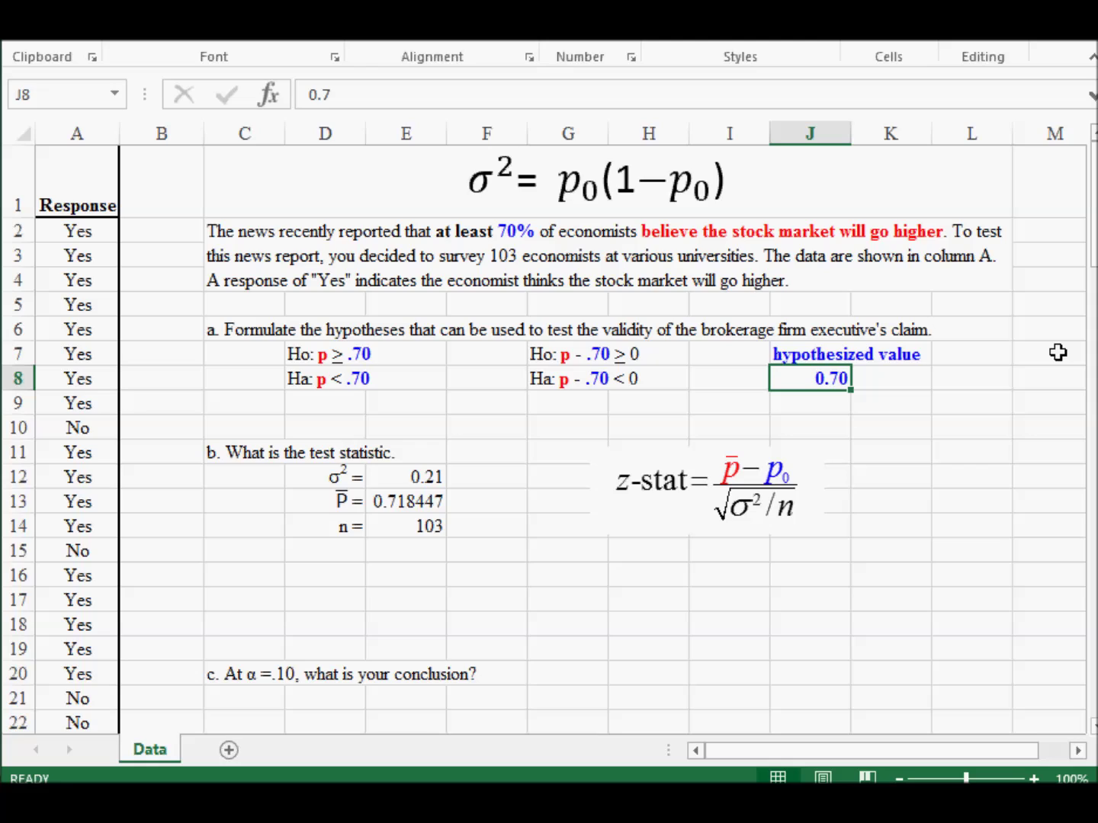
# Remove the blank picture covering the point estimate of the difference in row 15
pyautogui.click(332, 548)
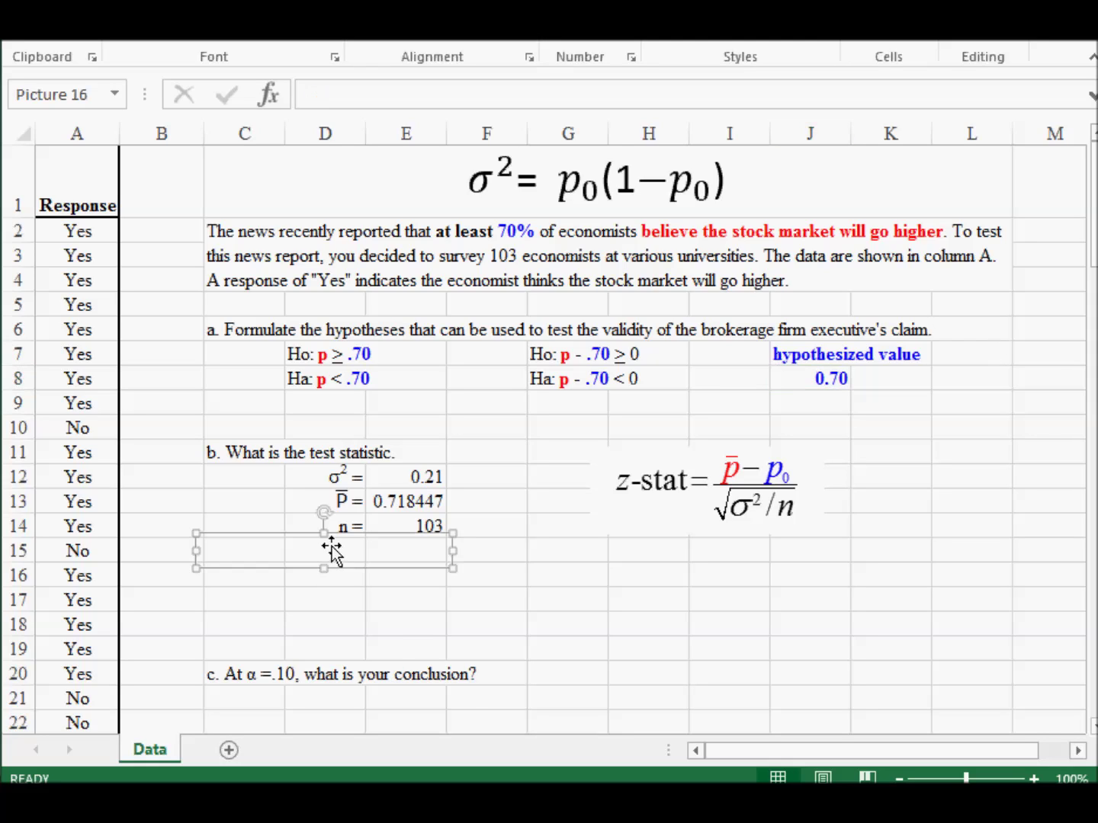
pyautogui.press('Escape')
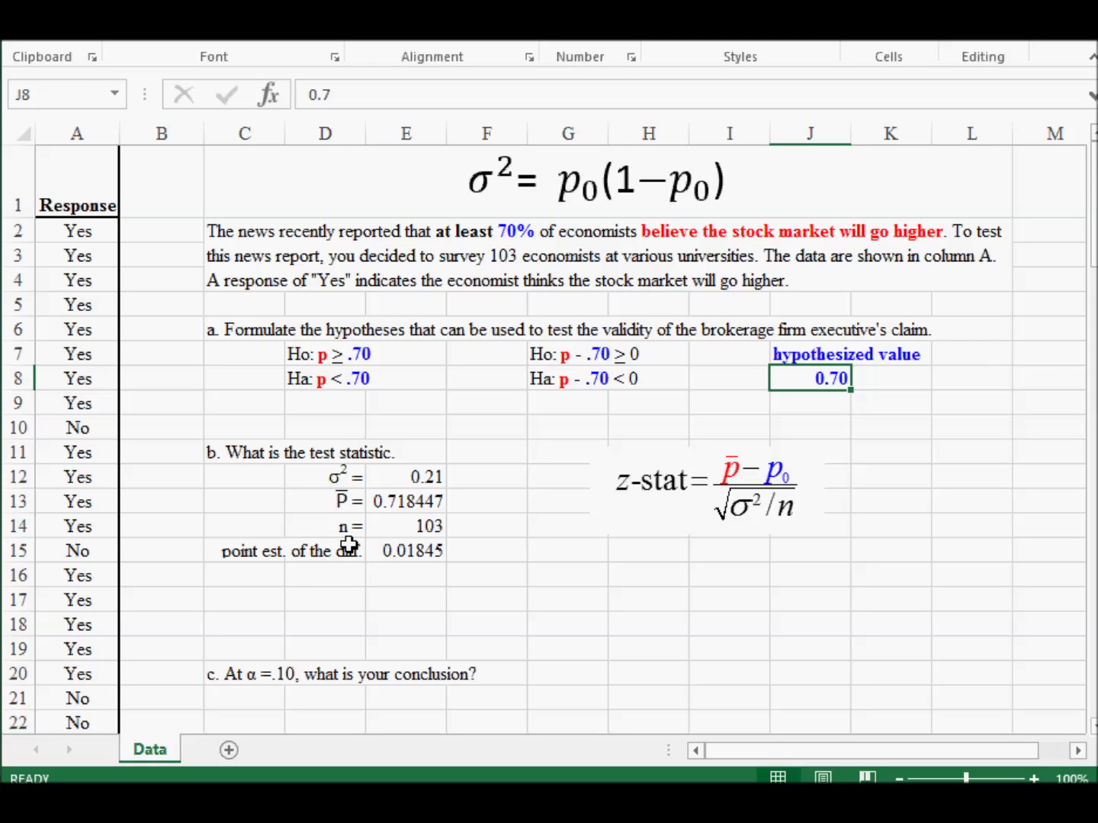
# Highlight the "p" term in the G7 null hypothesis, and select the response data in column A
pyautogui.doubleClick(562, 355)
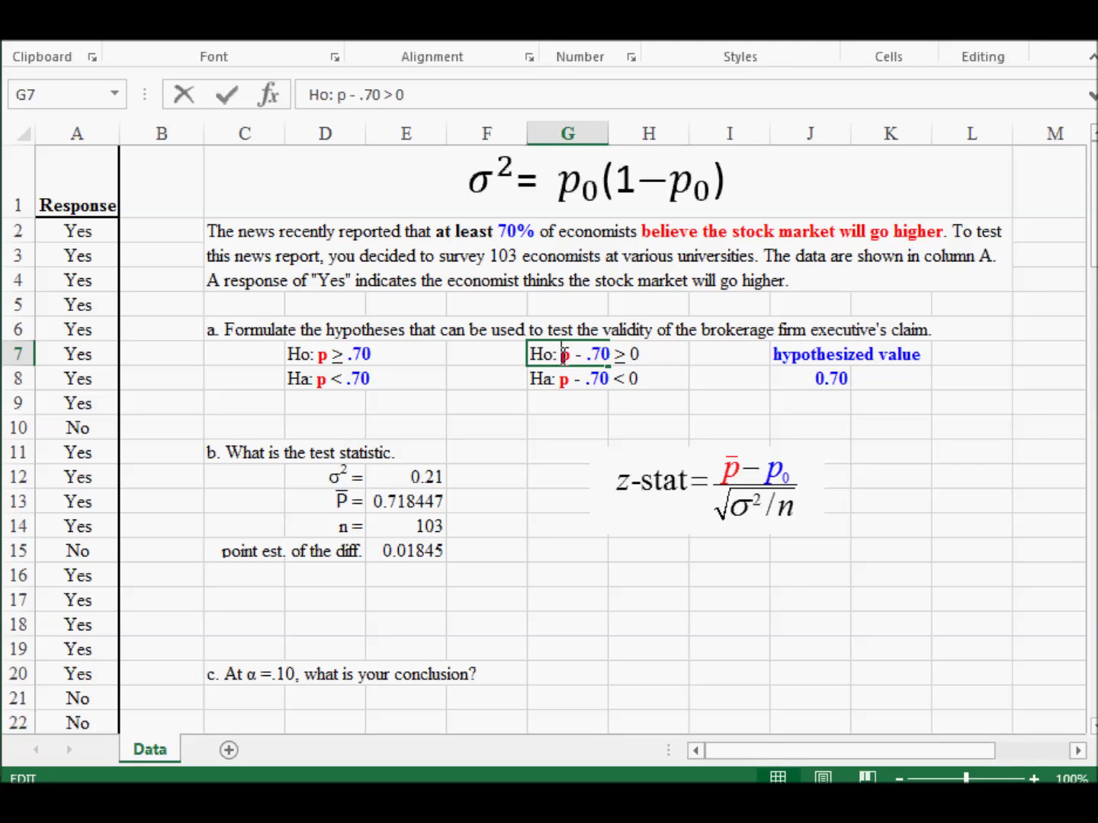
pyautogui.moveTo(562, 356)
pyautogui.mouseDown()
pyautogui.moveTo(581, 356)
pyautogui.moveTo(570, 355)
pyautogui.mouseUp()
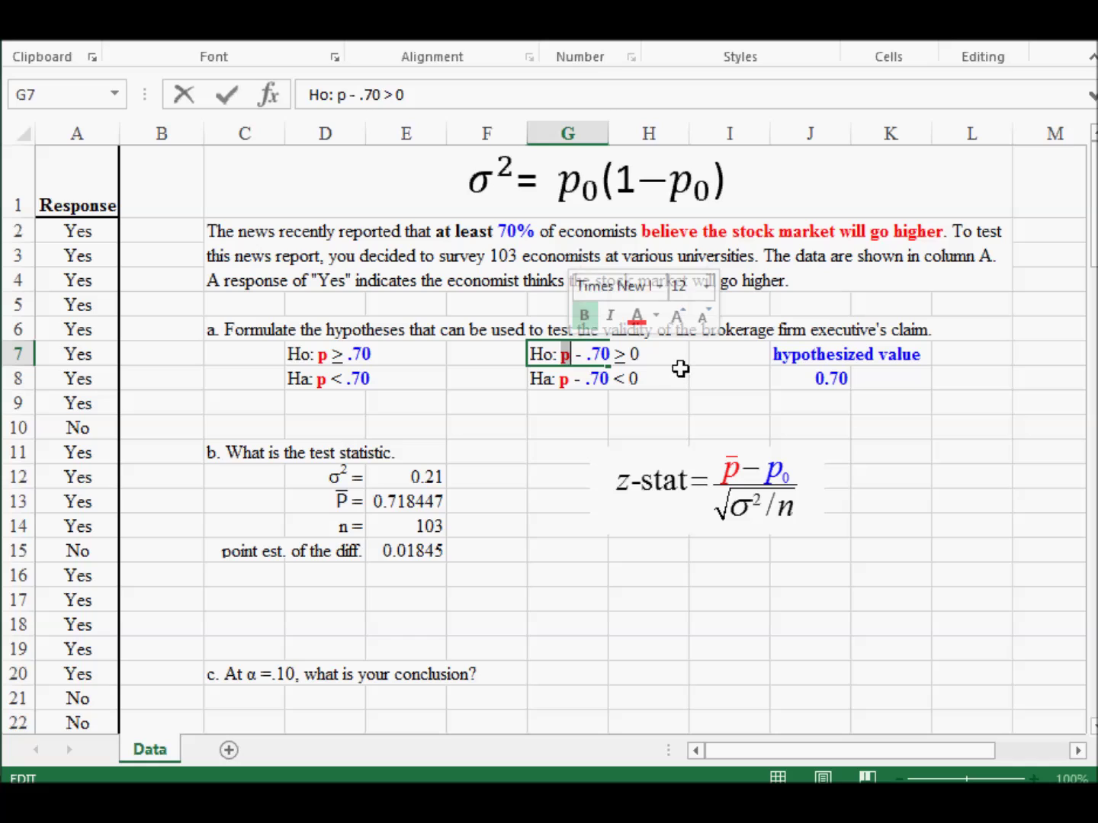
pyautogui.click(79, 130)
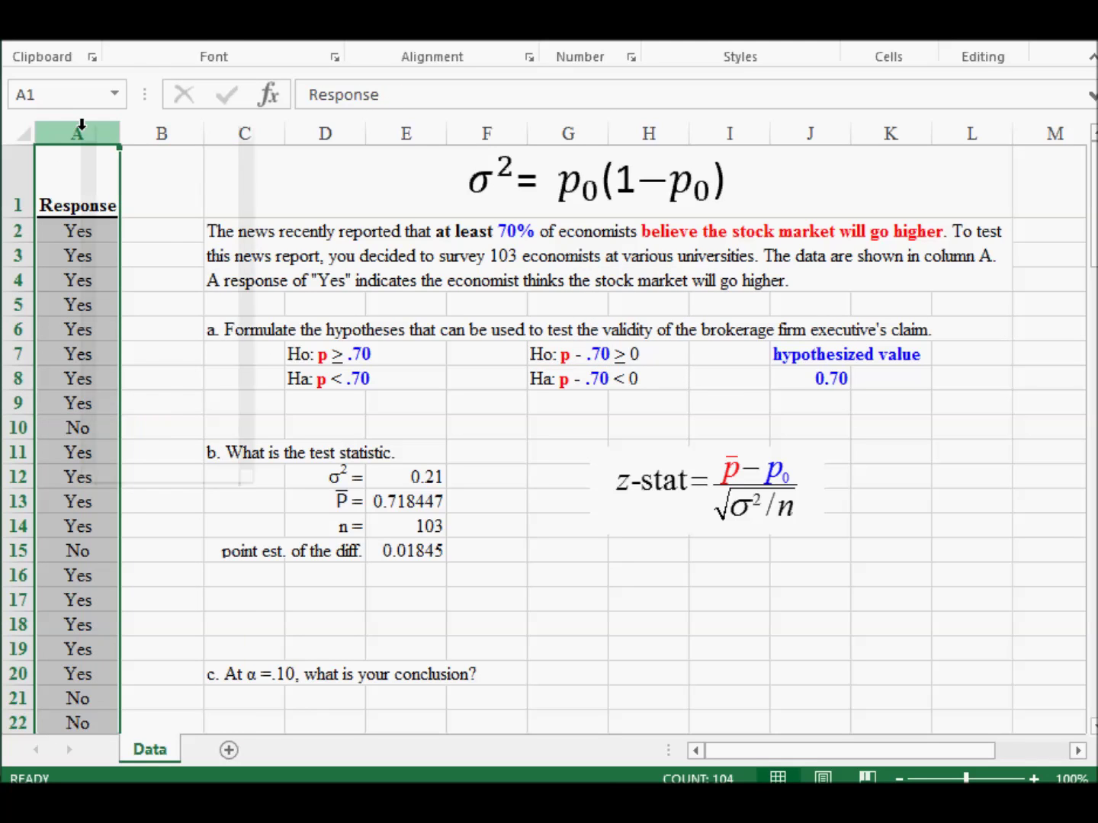
# Replace the response formulas in column A with their static values
pyautogui.rightClick(81, 124)
pyautogui.click(149, 178)
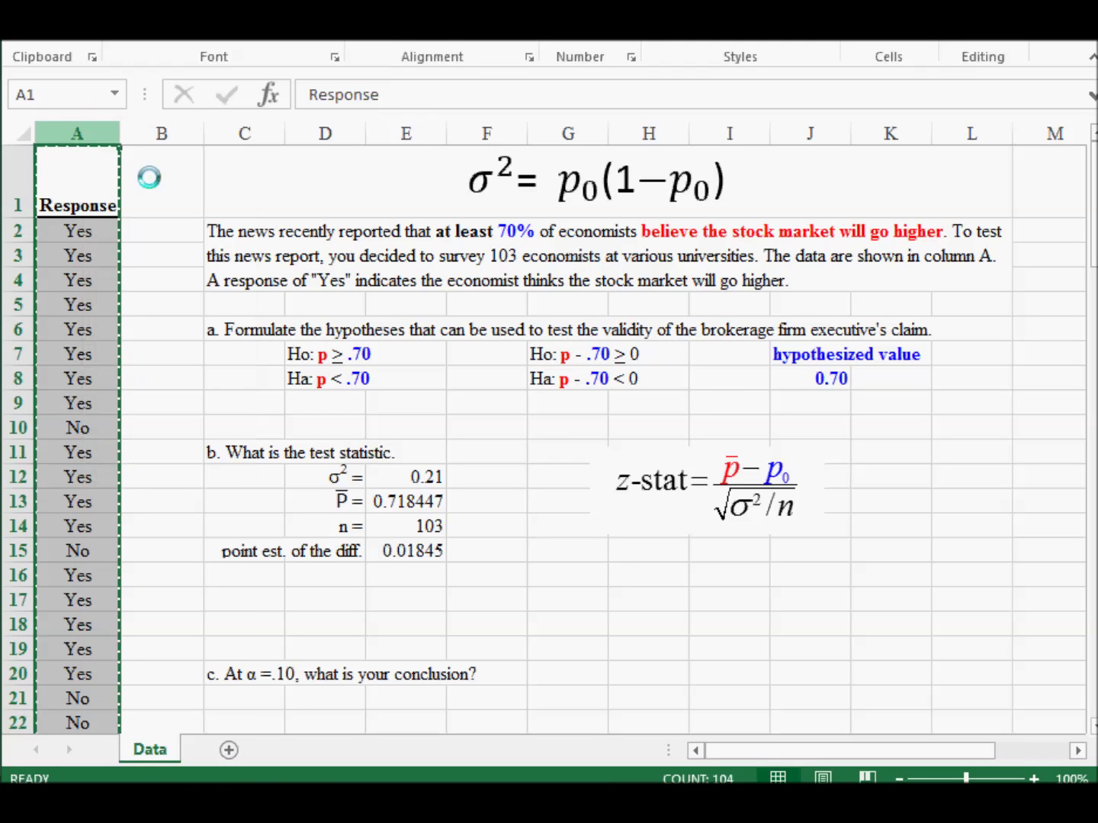
pyautogui.rightClick(79, 265)
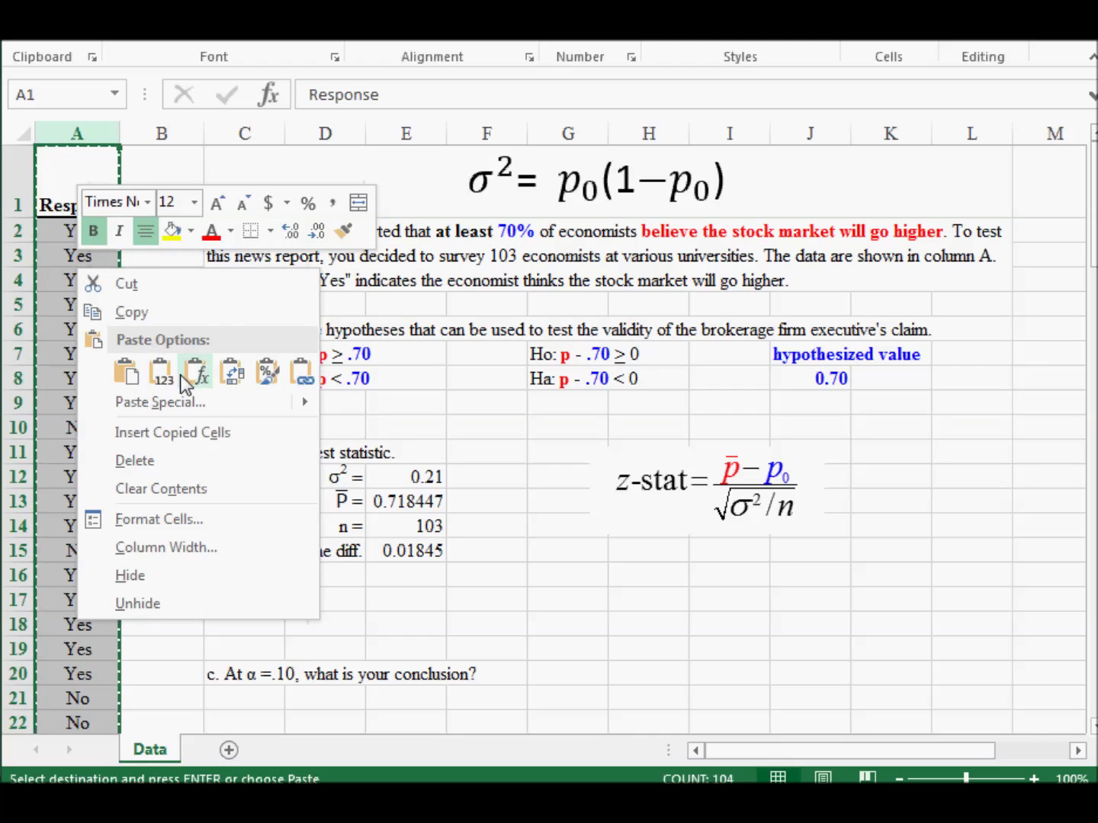
pyautogui.click(162, 379)
pyautogui.click(496, 475)
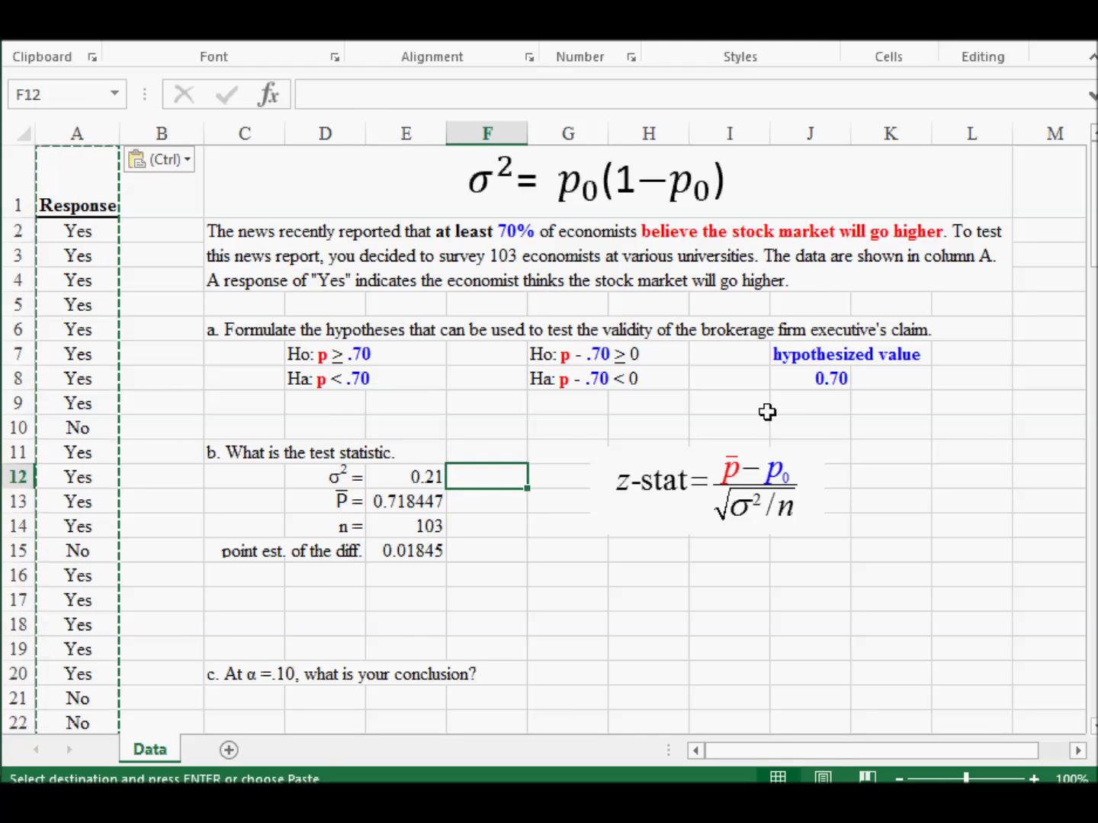
pyautogui.press('Escape')
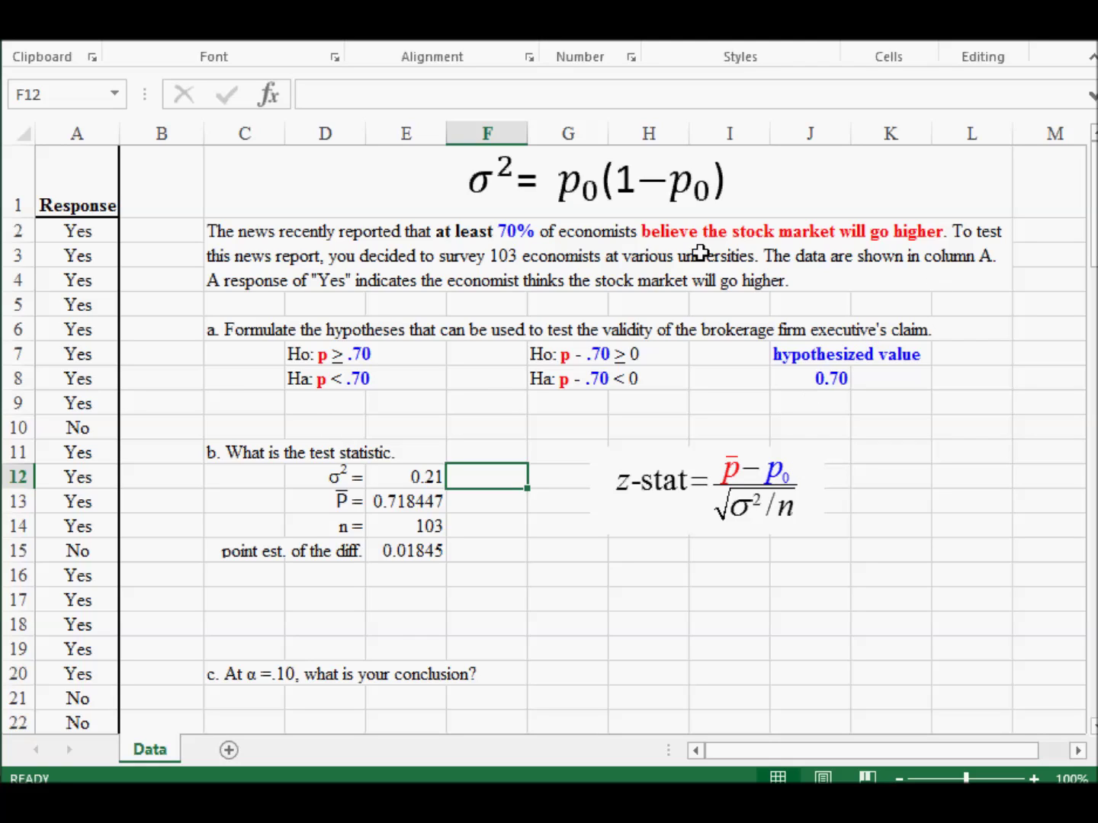
# Select the sample proportion in E13, and highlight "p - .70" in the G8 alternative hypothesis
pyautogui.click(412, 505)
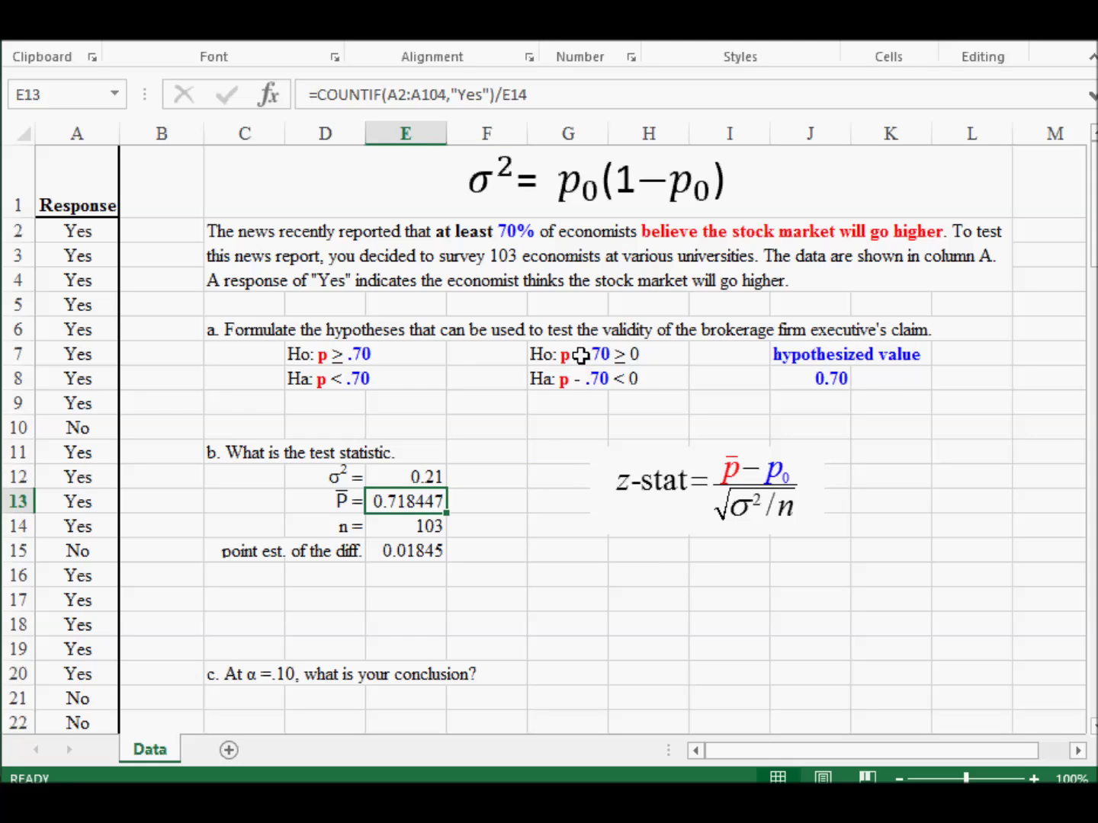
pyautogui.doubleClick(567, 379)
pyautogui.moveTo(561, 380); pyautogui.dragTo(569, 380)
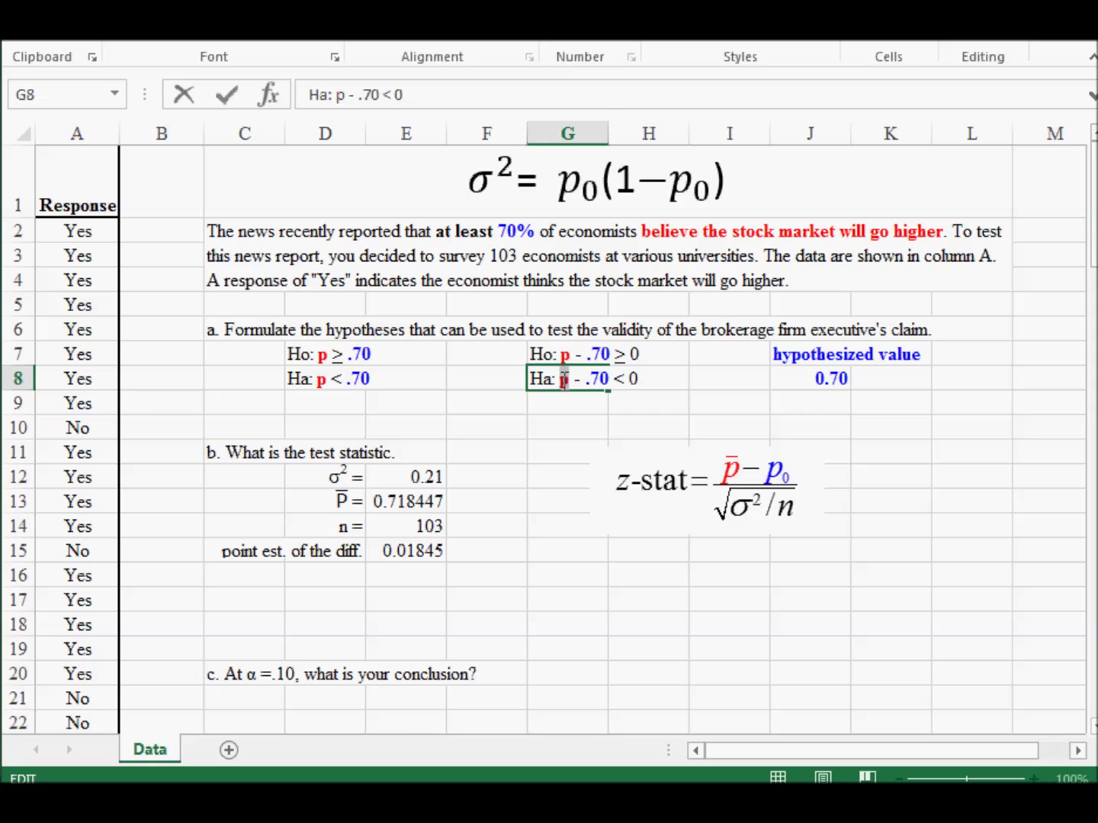
pyautogui.click(587, 380)
pyautogui.moveTo(562, 380); pyautogui.dragTo(610, 375)
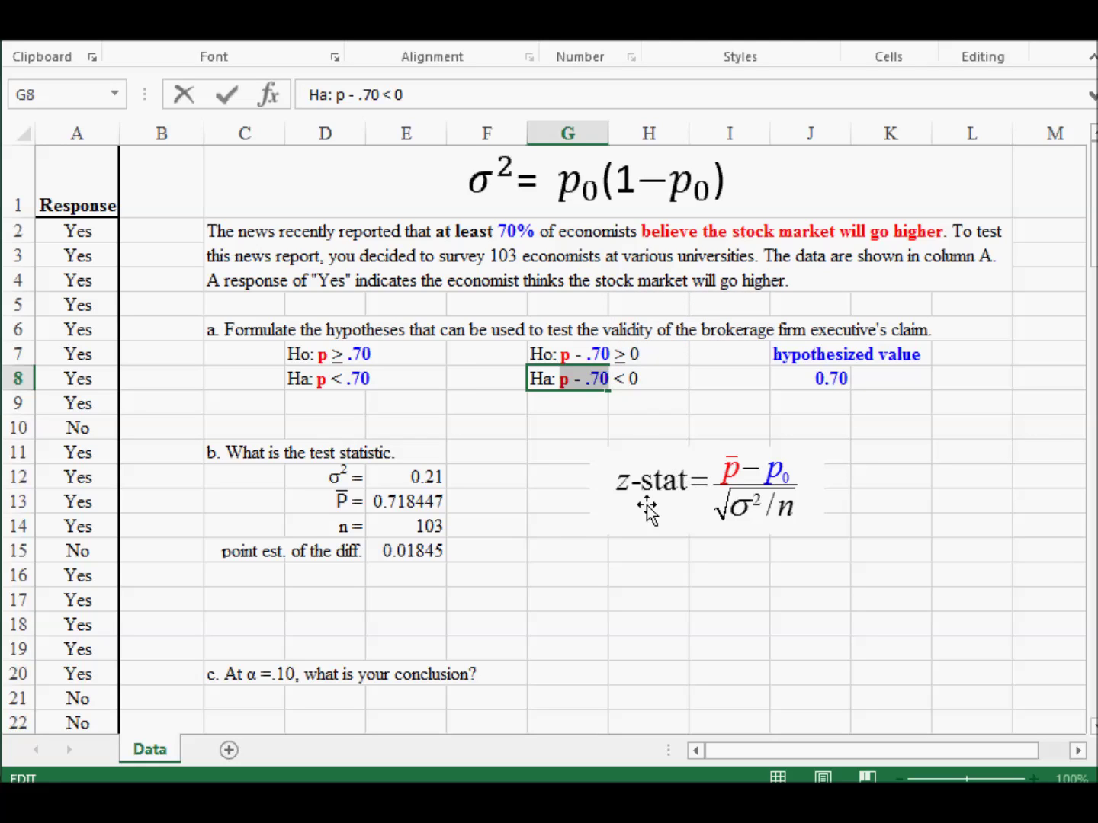
# Examine which cells the point estimate of the difference formula in E15 refers to
pyautogui.click(406, 553)
pyautogui.doubleClick(408, 545)
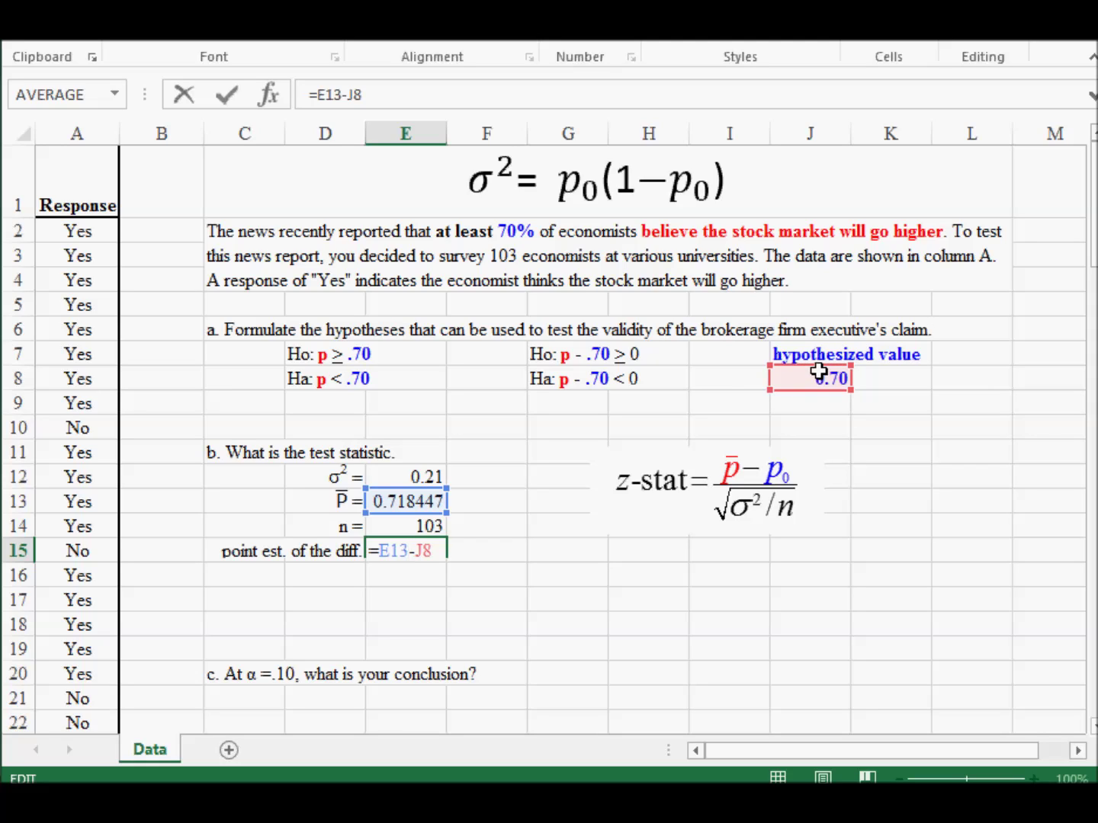
pyautogui.press('Return')
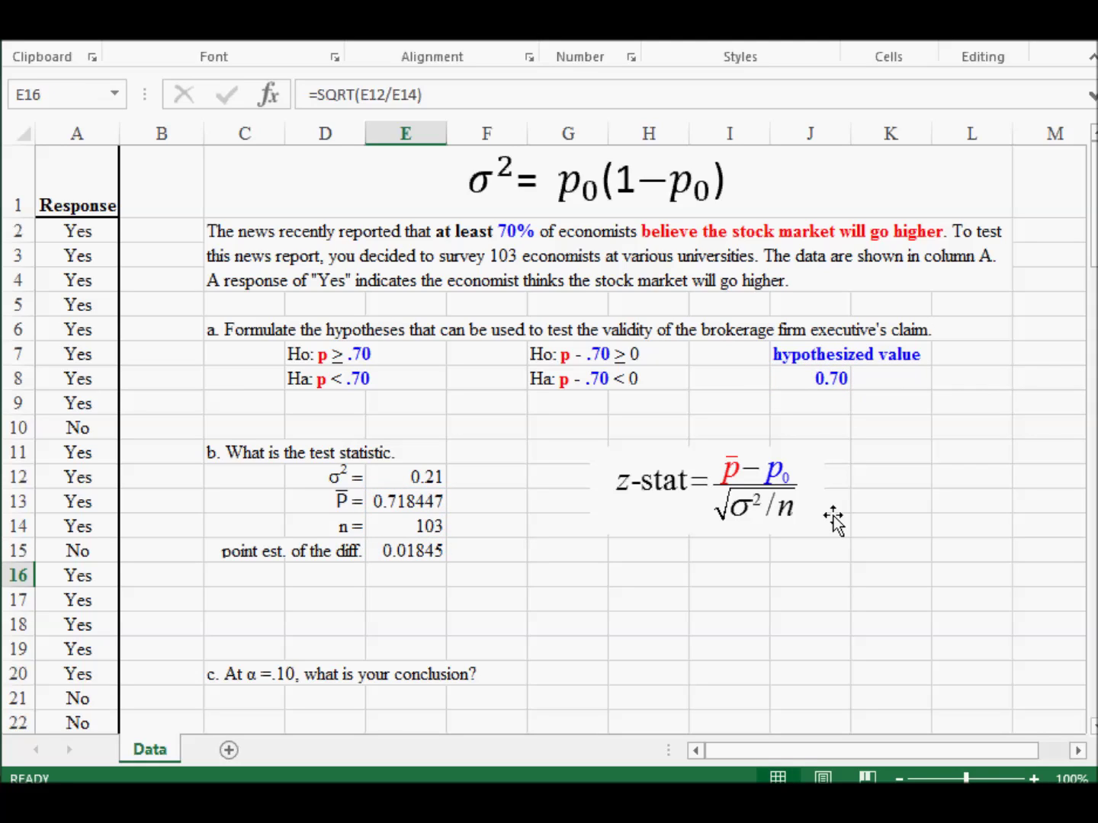
# Remove the blank picture covering the standard error in row 16
pyautogui.click(394, 546)
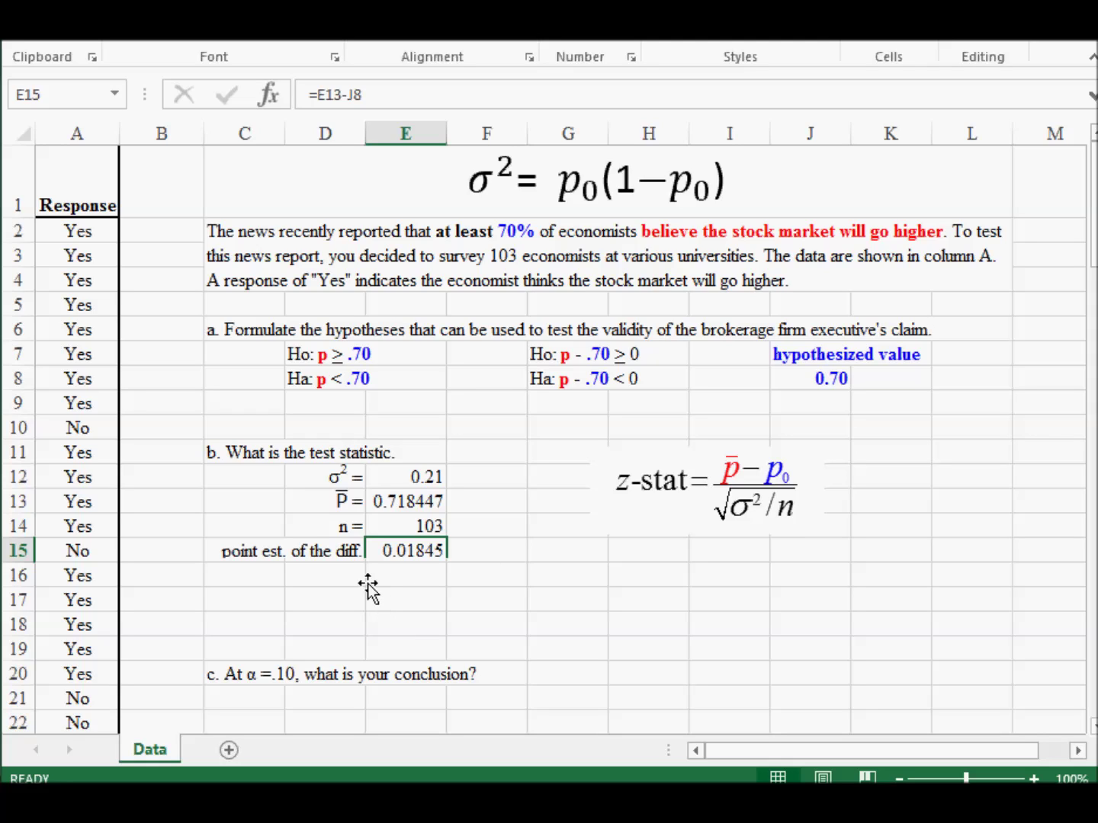
pyautogui.hotkey('ctrl', 'v')
pyautogui.hotkey('ctrl', 'z')
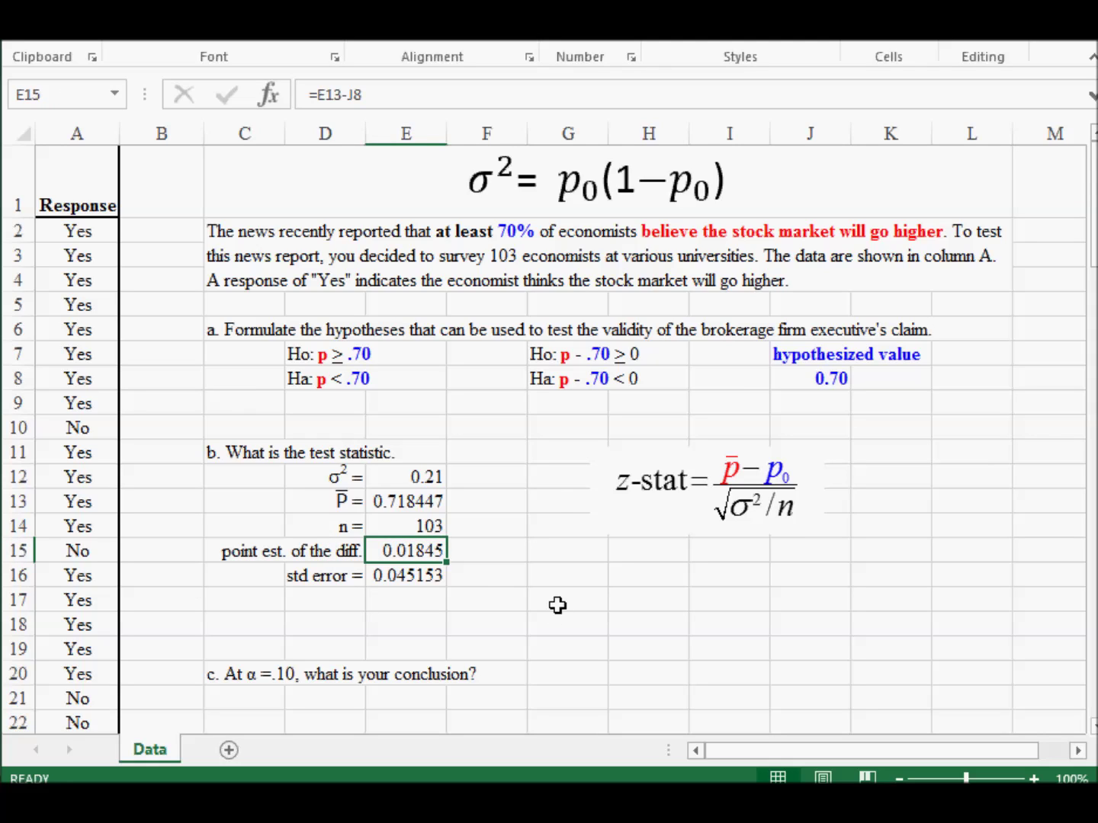
# Open the standard error formula in E16 and highlight its "=SQRT" part
pyautogui.doubleClick(417, 577)
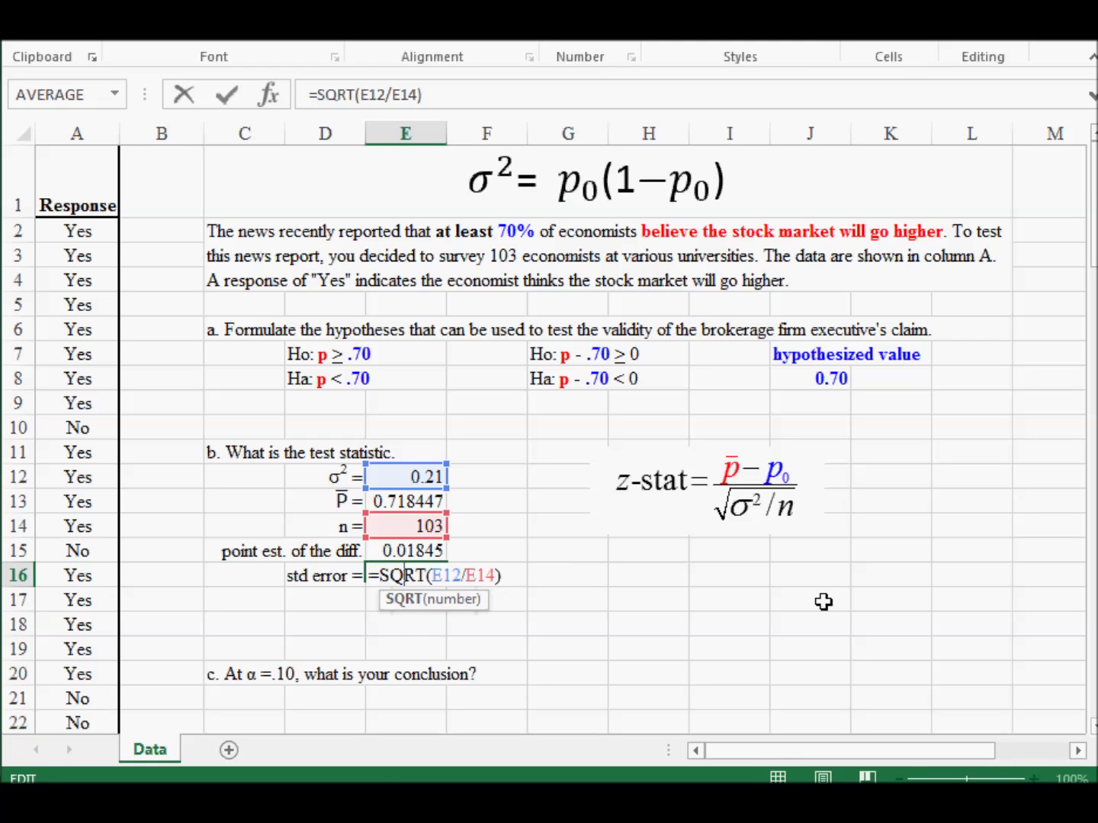
pyautogui.press('Left')
pyautogui.press('Left')
pyautogui.press('Left')
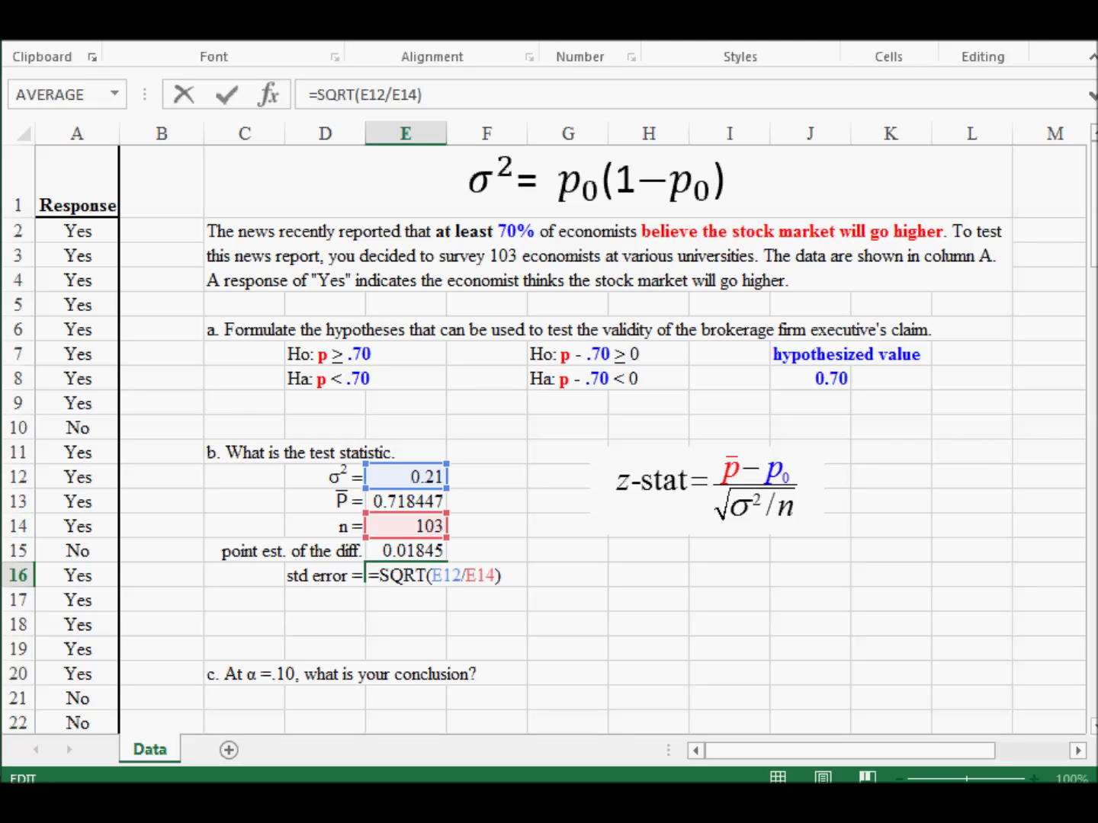
pyautogui.hotkey('shift', 'Right')
pyautogui.hotkey('shift', 'Right')
pyautogui.hotkey('shift', 'Right')
pyautogui.hotkey('shift', 'Right')
pyautogui.hotkey('shift', 'Right')
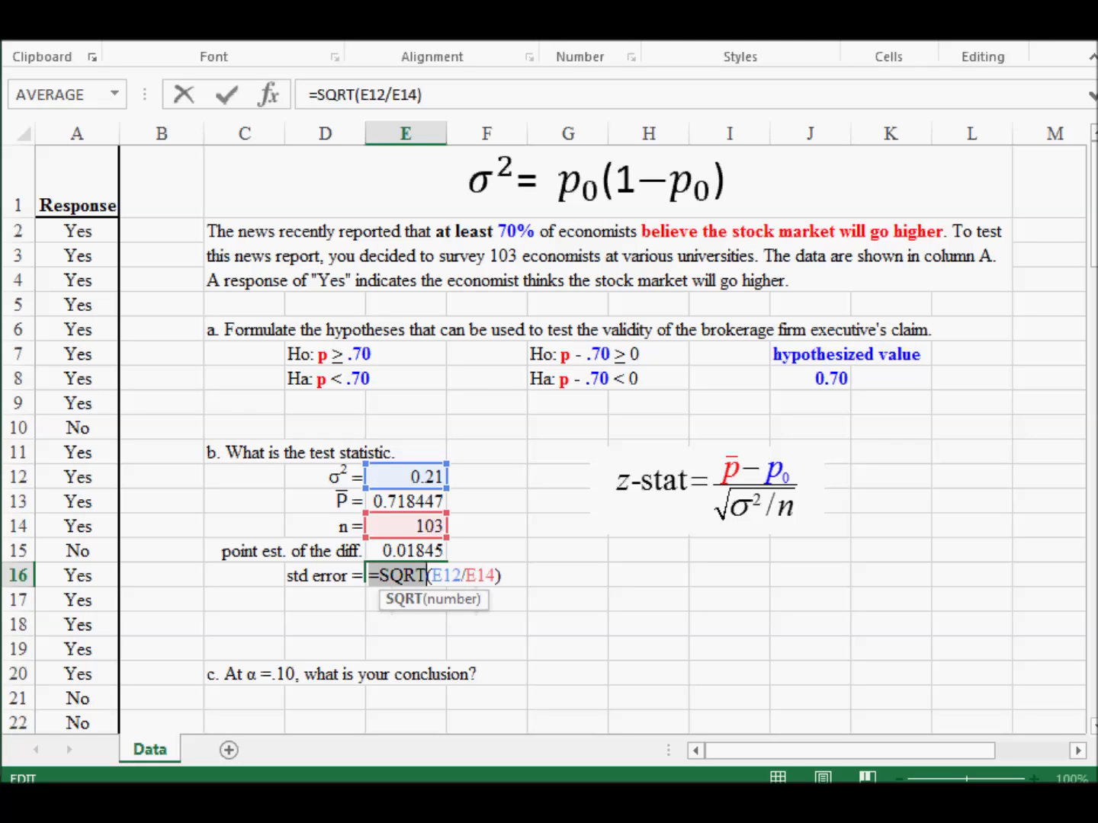
# Highlight the E12 variance and E14 sample size references in the standard error formula, and close it without changes
pyautogui.press('Right')
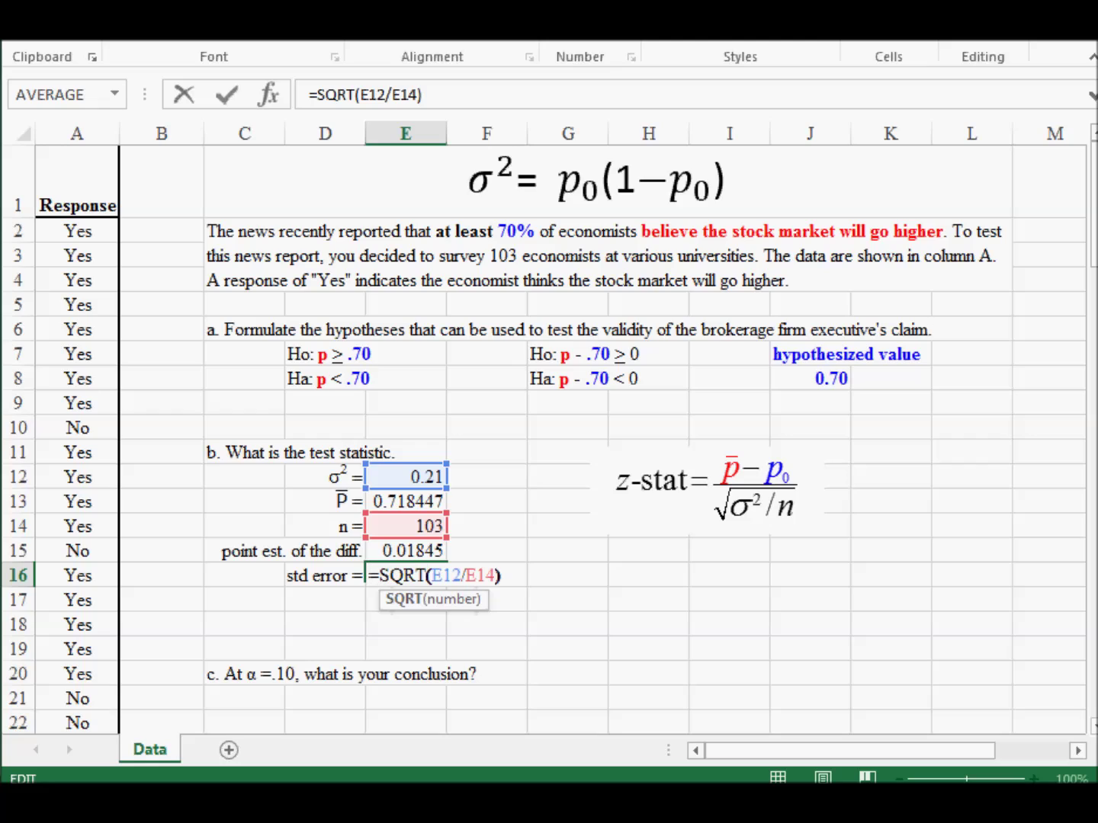
pyautogui.hotkey('shift', 'Right')
pyautogui.hotkey('shift', 'Right')
pyautogui.hotkey('shift', 'Right')
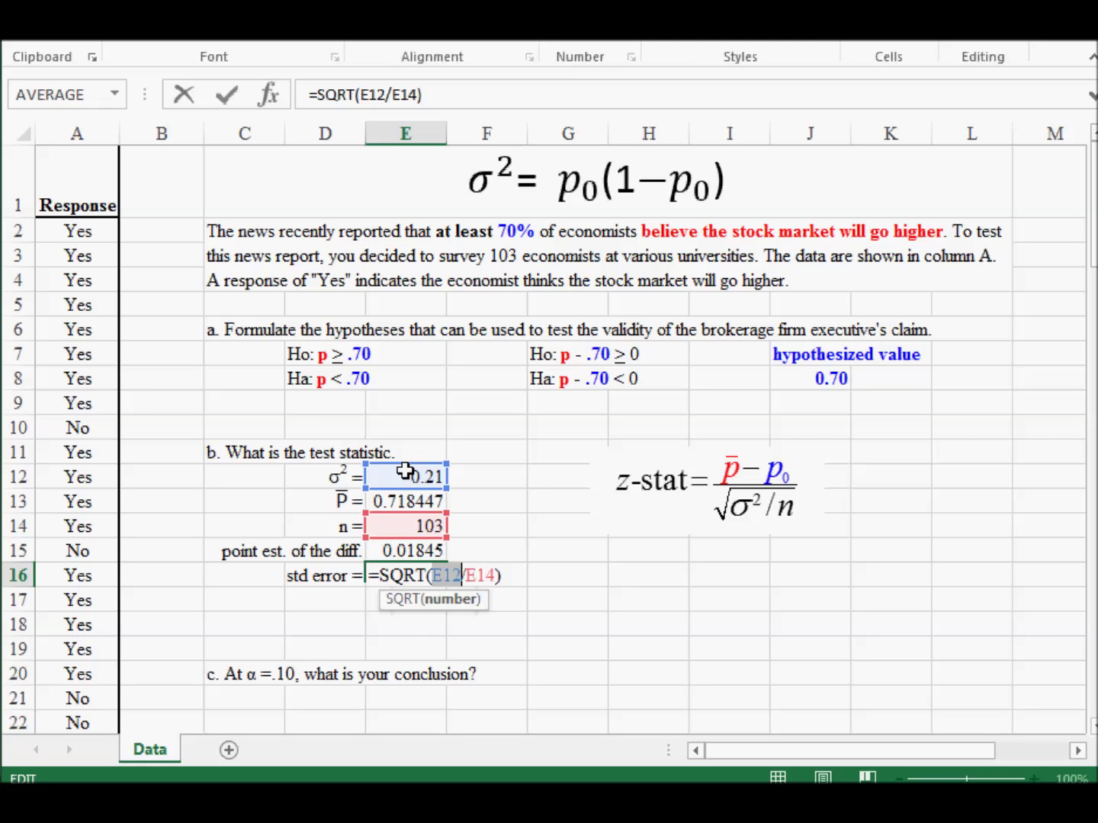
pyautogui.press('Right')
pyautogui.press('Right')
pyautogui.hotkey('shift', 'Right')
pyautogui.hotkey('shift', 'Right')
pyautogui.hotkey('shift', 'Right')
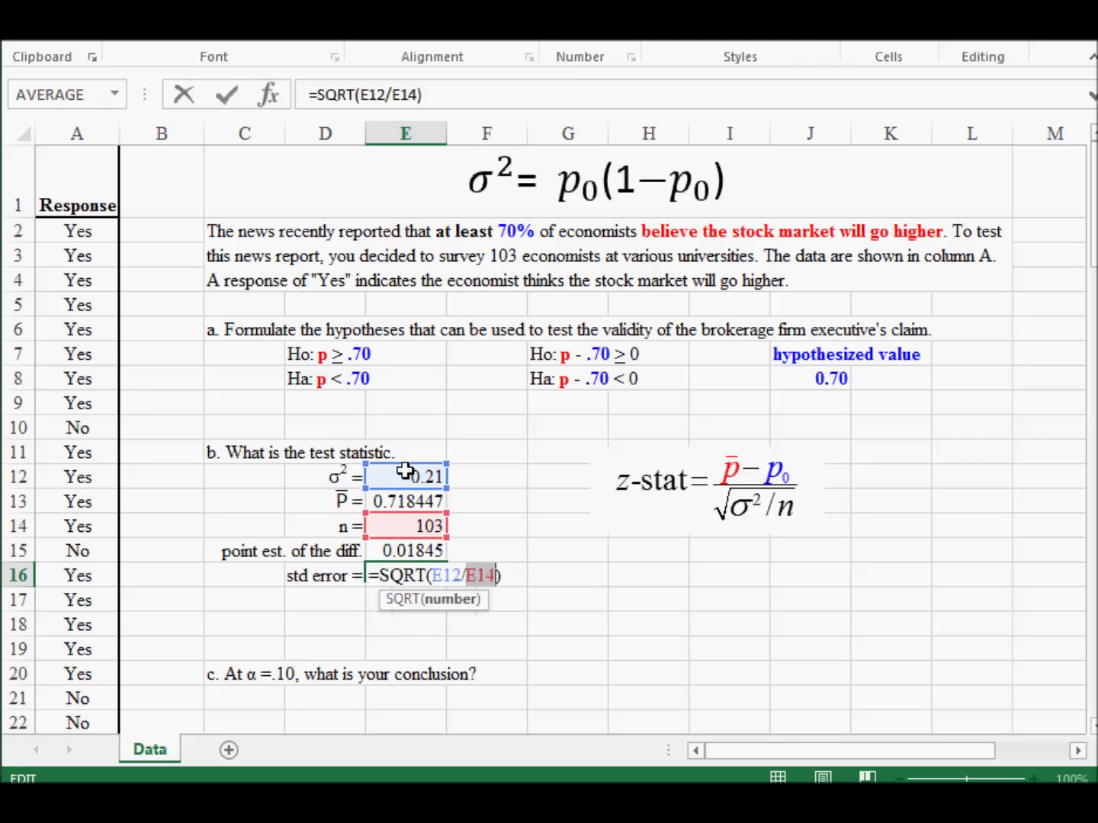
pyautogui.press('Return')
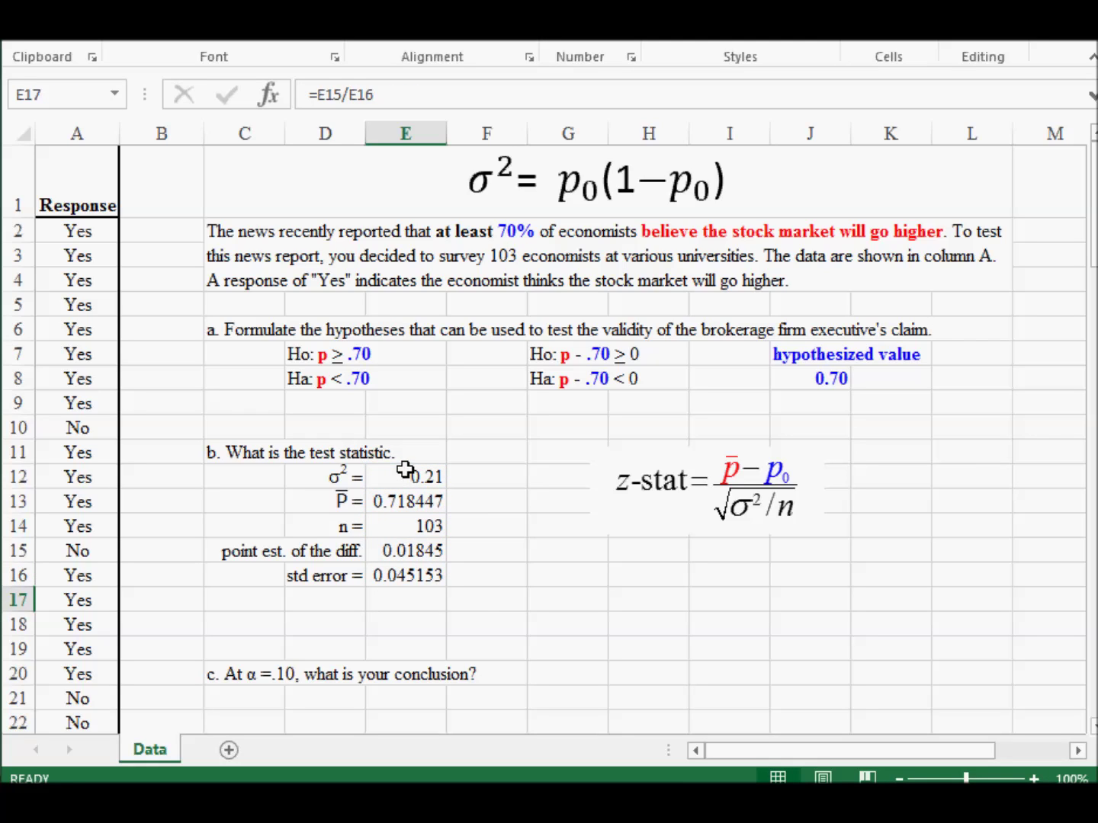
# Remove the blank picture covering the z-stat in row 17, and examine the formula in E17
pyautogui.click(320, 602)
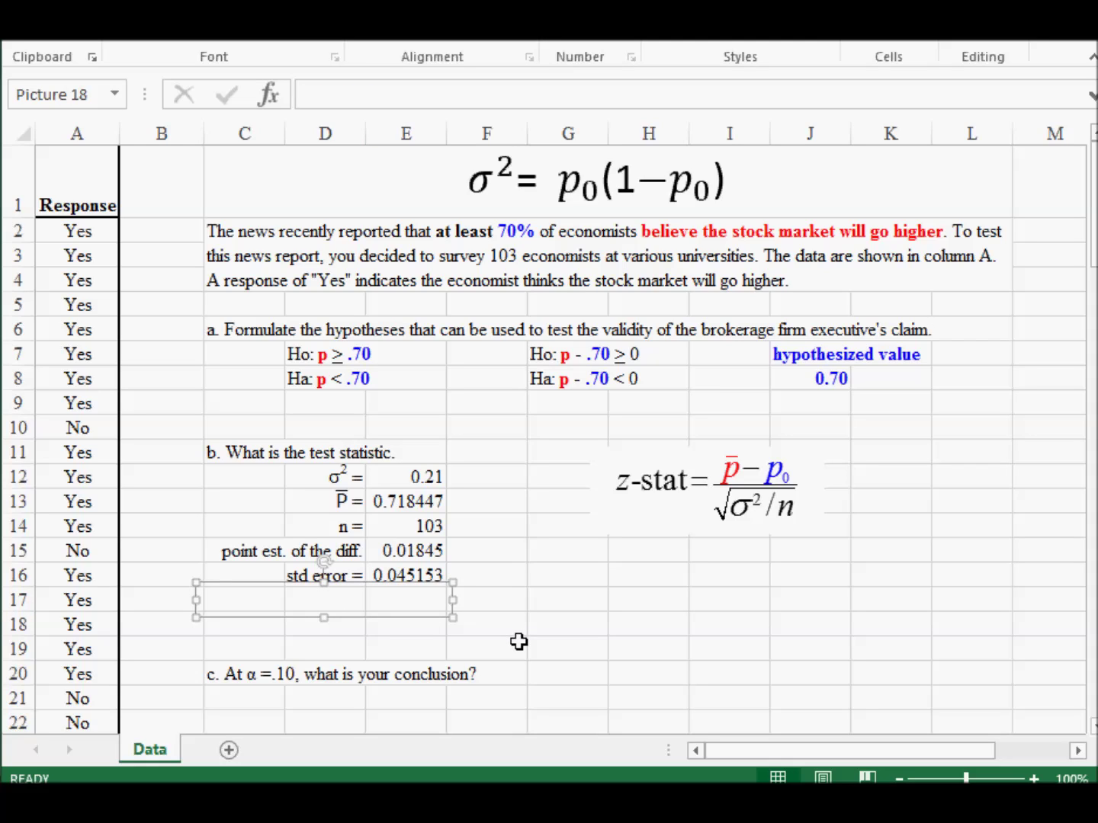
pyautogui.press('Delete')
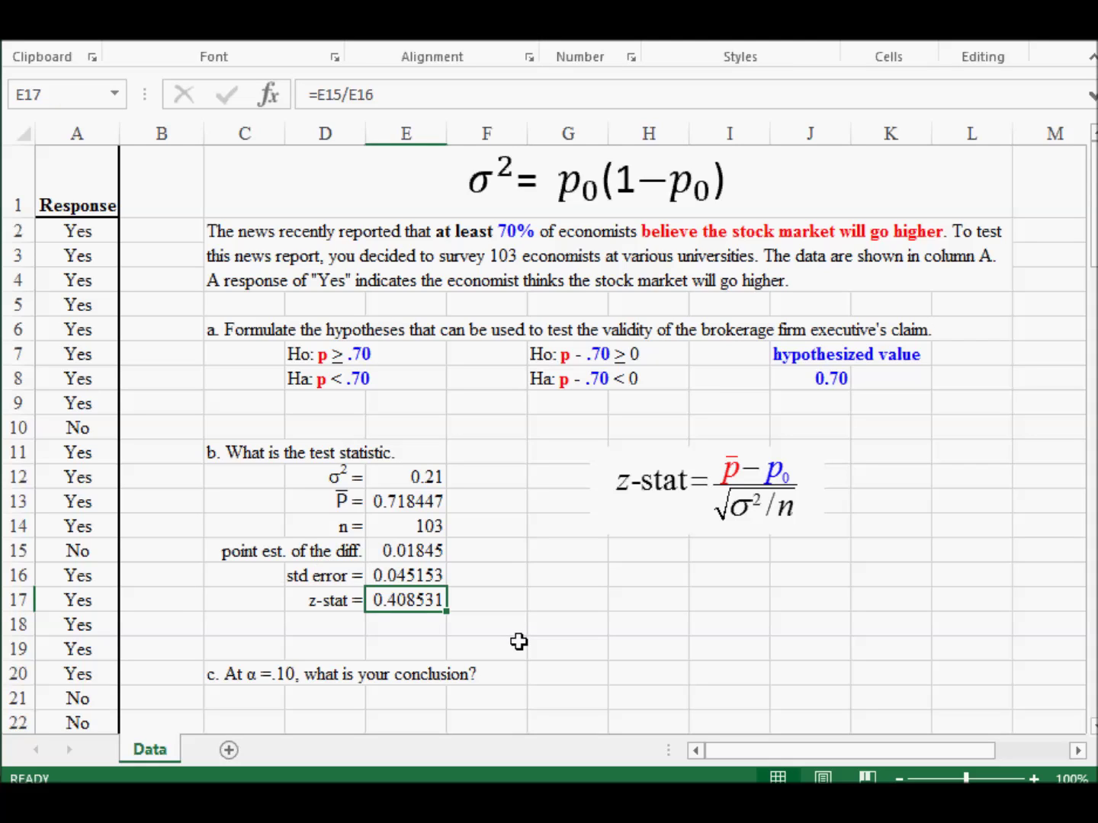
pyautogui.doubleClick(412, 599)
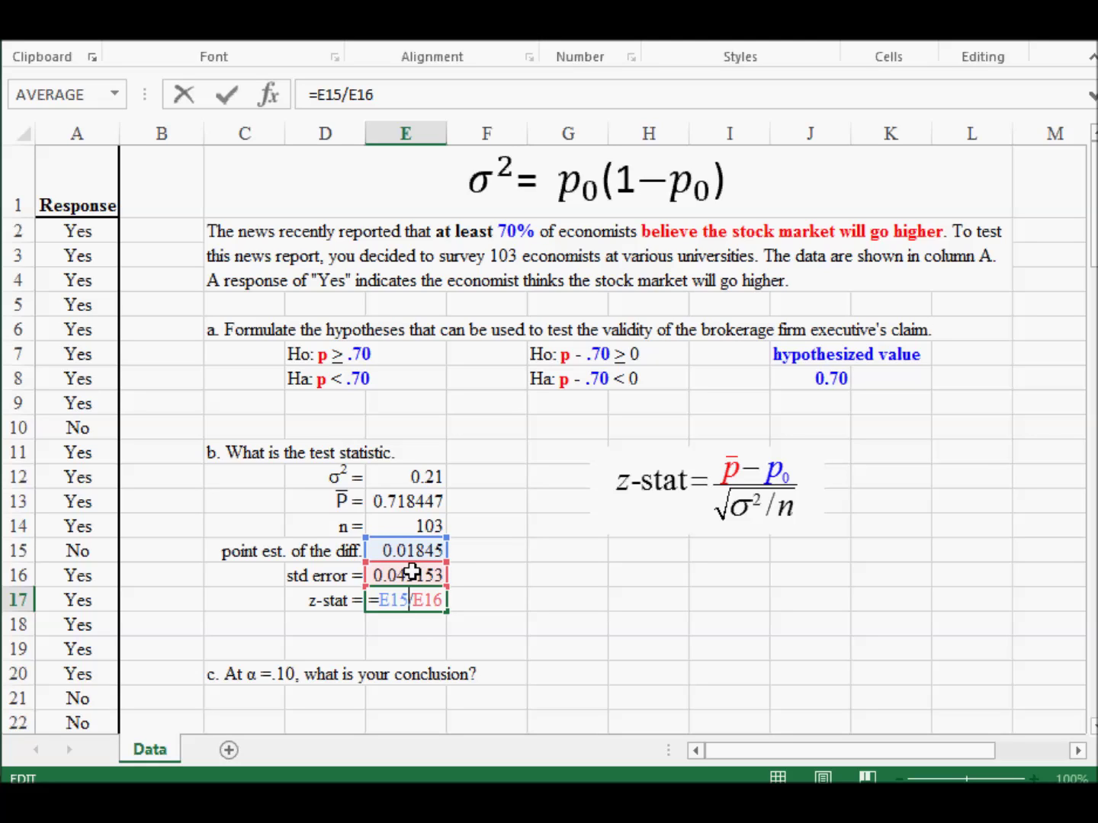
pyautogui.press('Return')
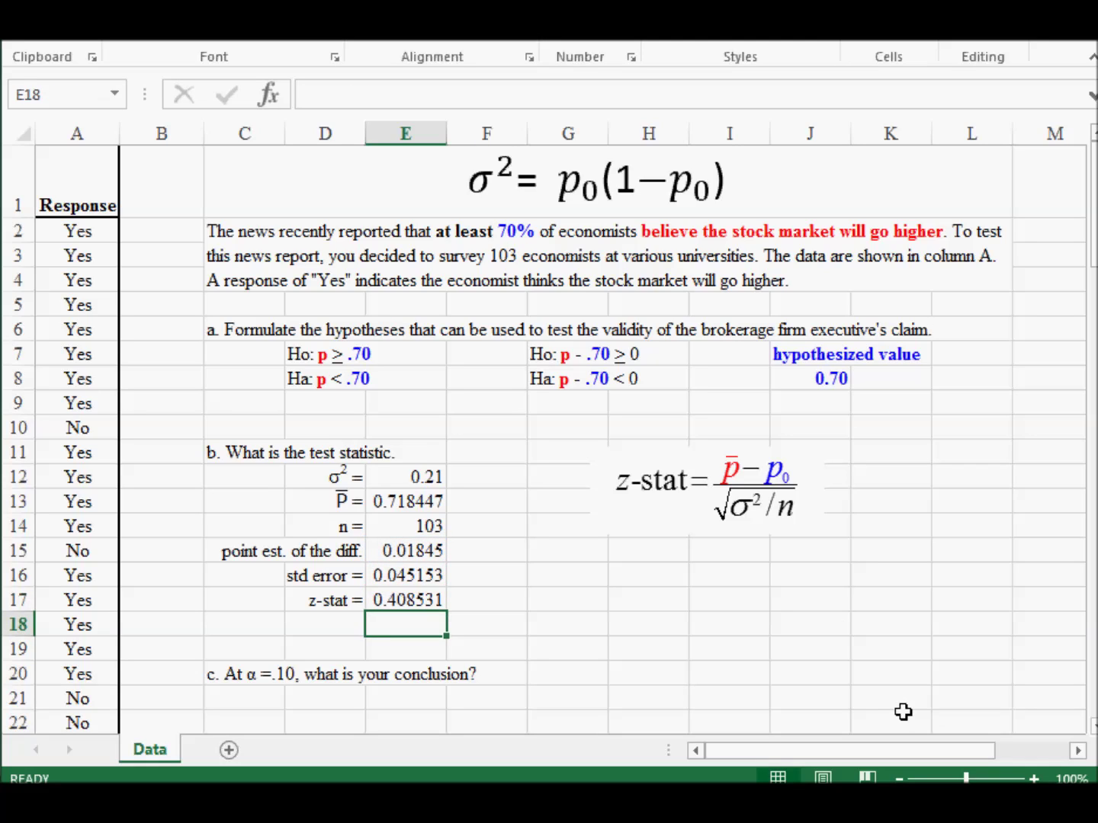
pyautogui.press('Up')
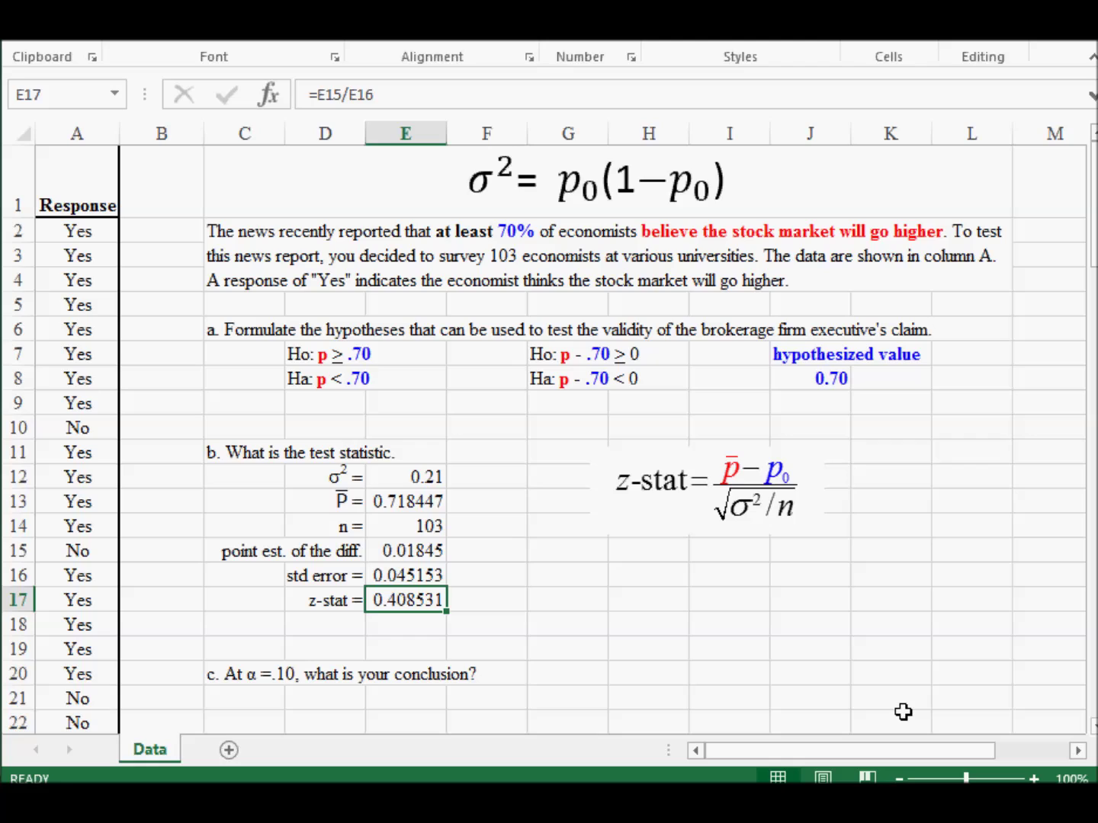
pyautogui.press('Down')
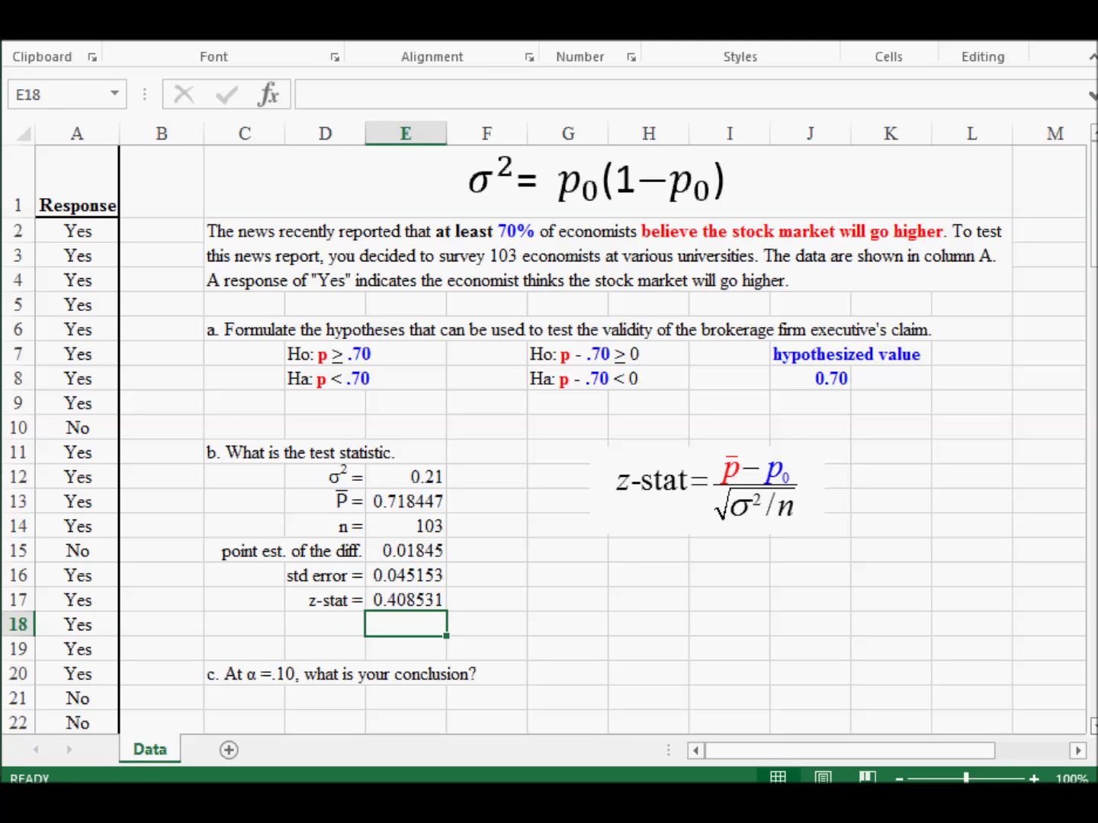
# Remove the blank pictures covering the significance level α in row 22 and the α/1 value in row 23
pyautogui.scroll(-1, 549, 443)
pyautogui.click(340, 599)
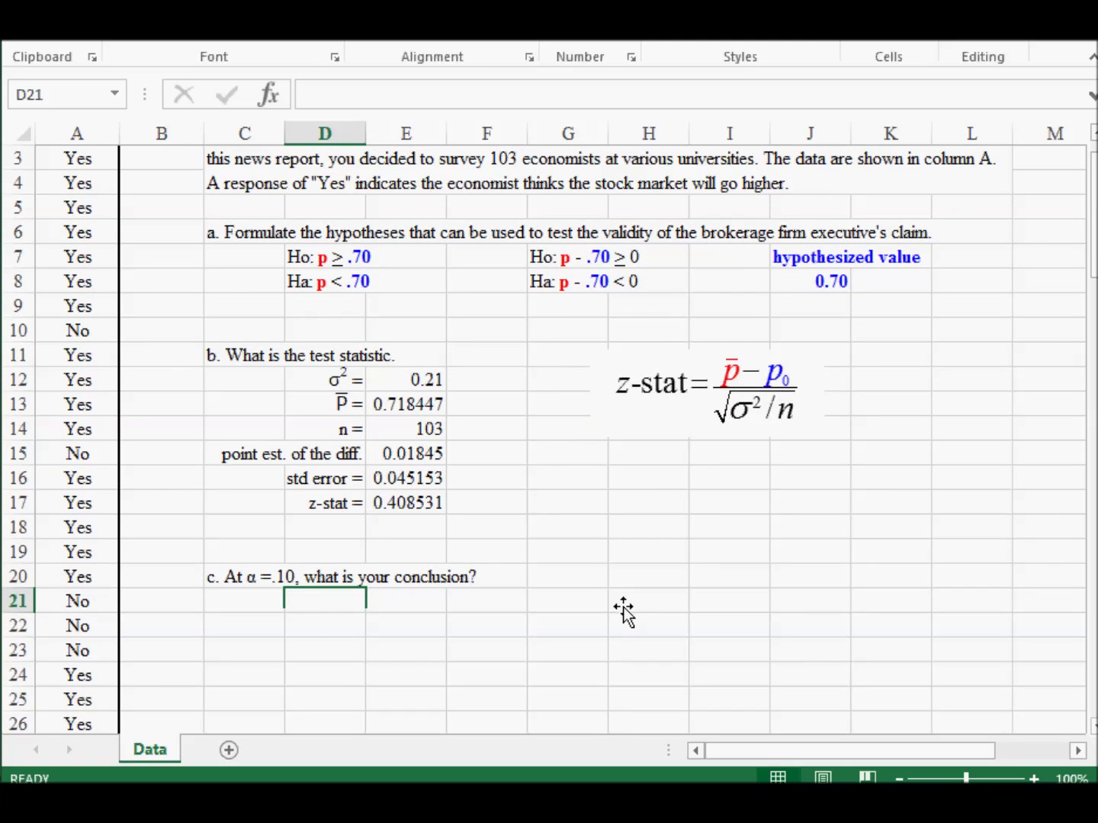
pyautogui.hotkey('ctrl', 'v')
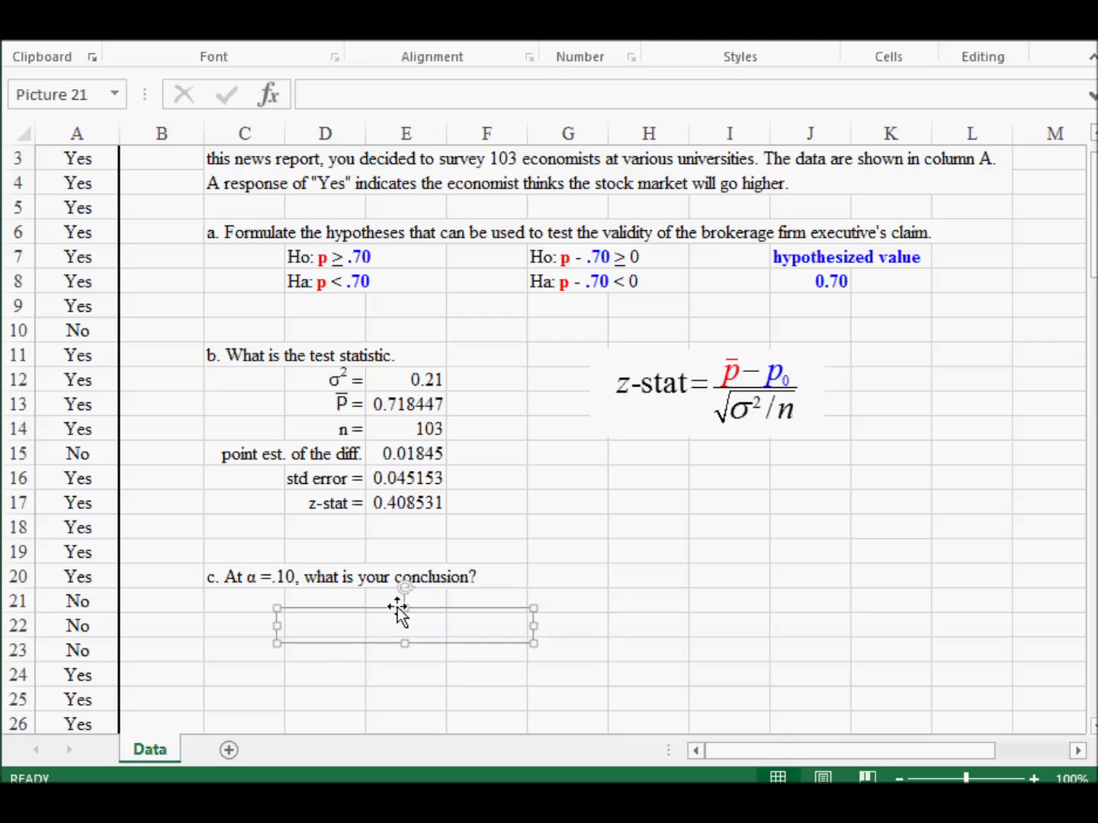
pyautogui.press('Escape')
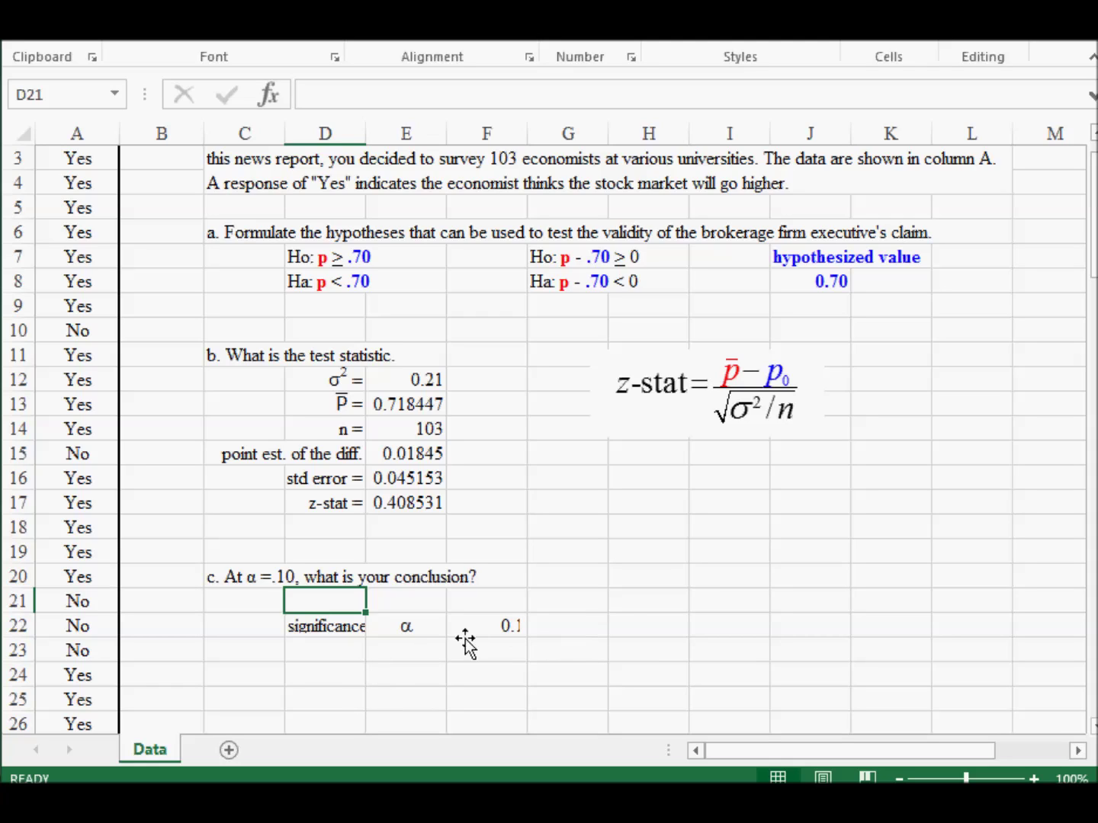
pyautogui.click(552, 628)
pyautogui.press('Delete')
pyautogui.click(417, 655)
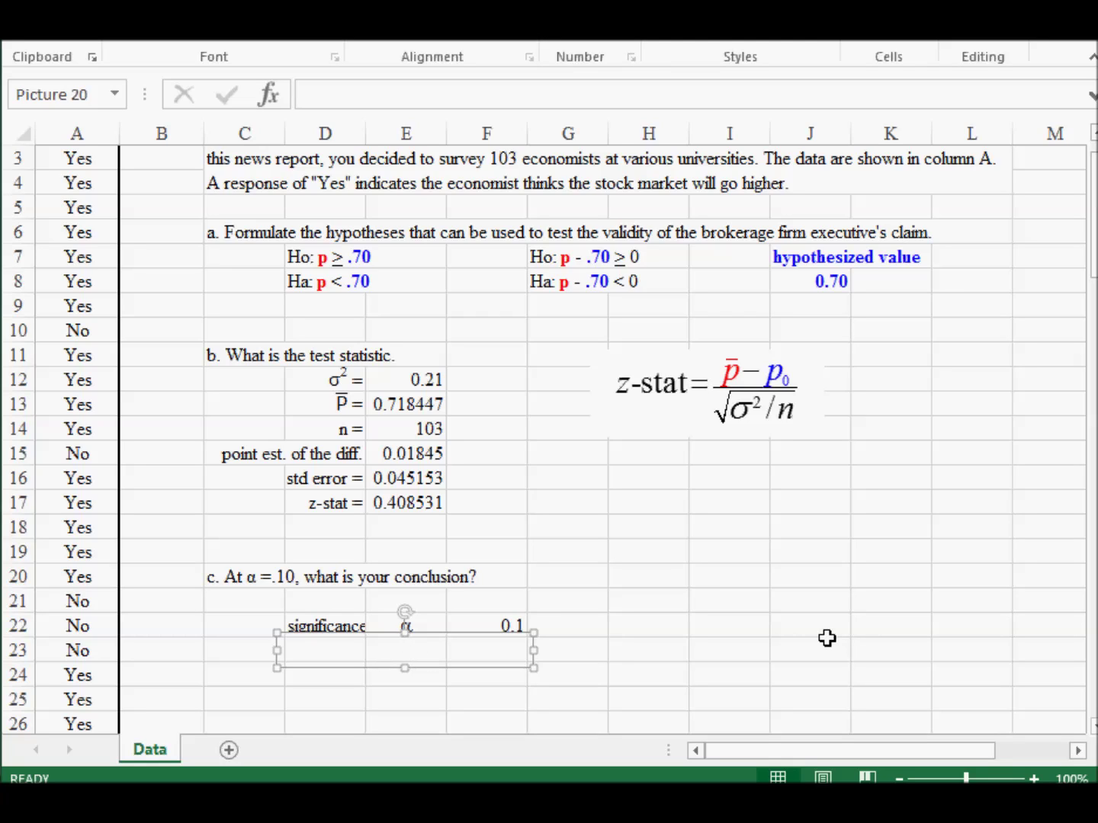
pyautogui.press('Delete')
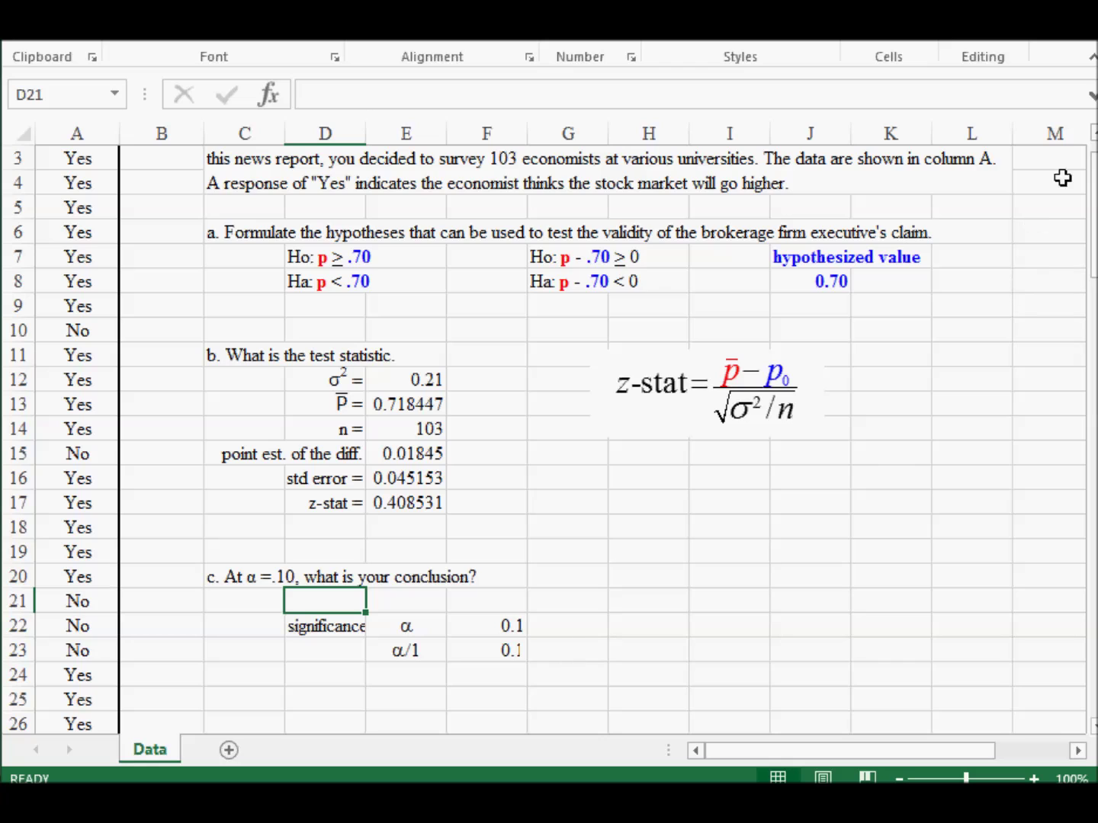
# Highlight the alternative hypothesis "Ha: p < .70" by selecting C8:E8
pyautogui.click(1094, 136)
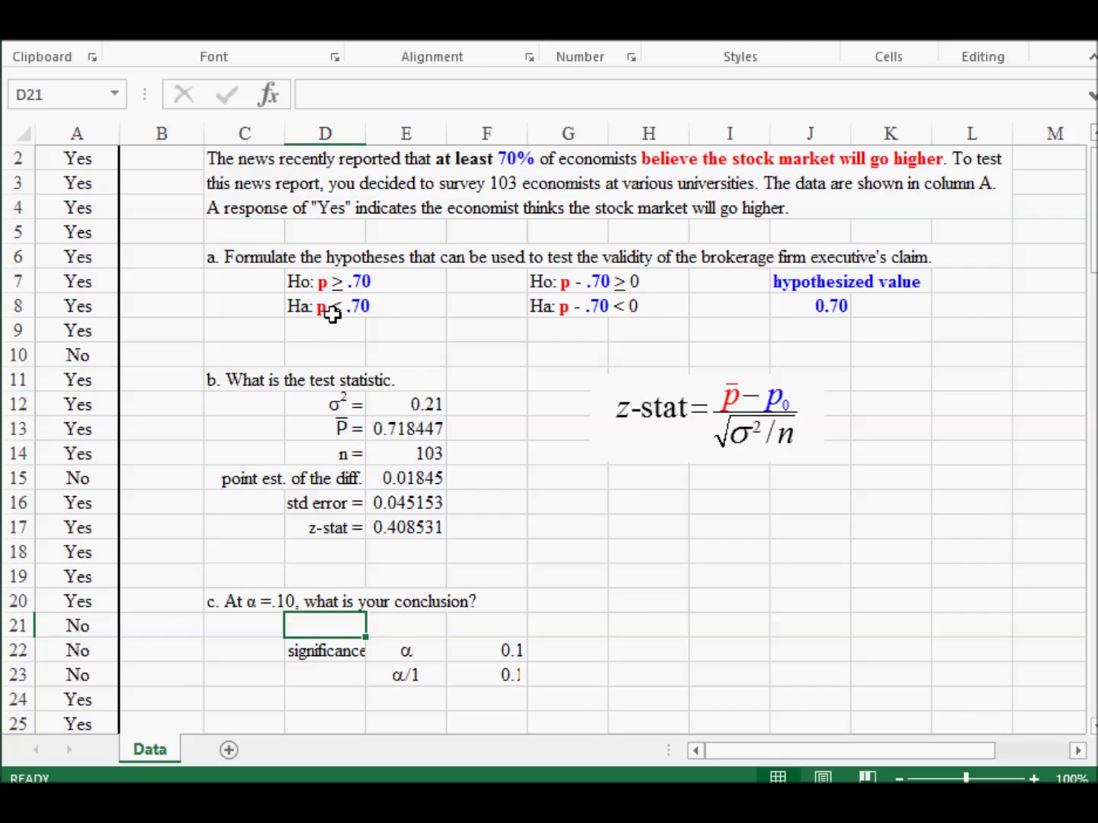
pyautogui.click(335, 311)
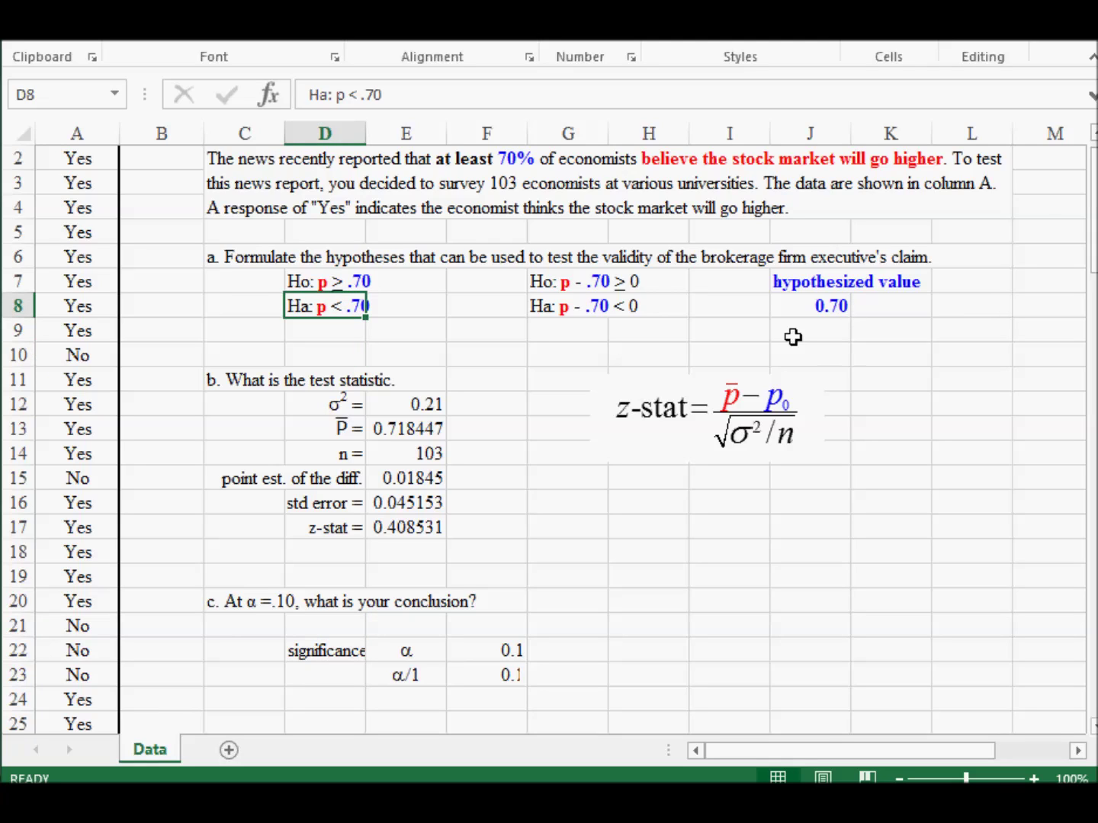
pyautogui.moveTo(244, 304); pyautogui.dragTo(380, 305)
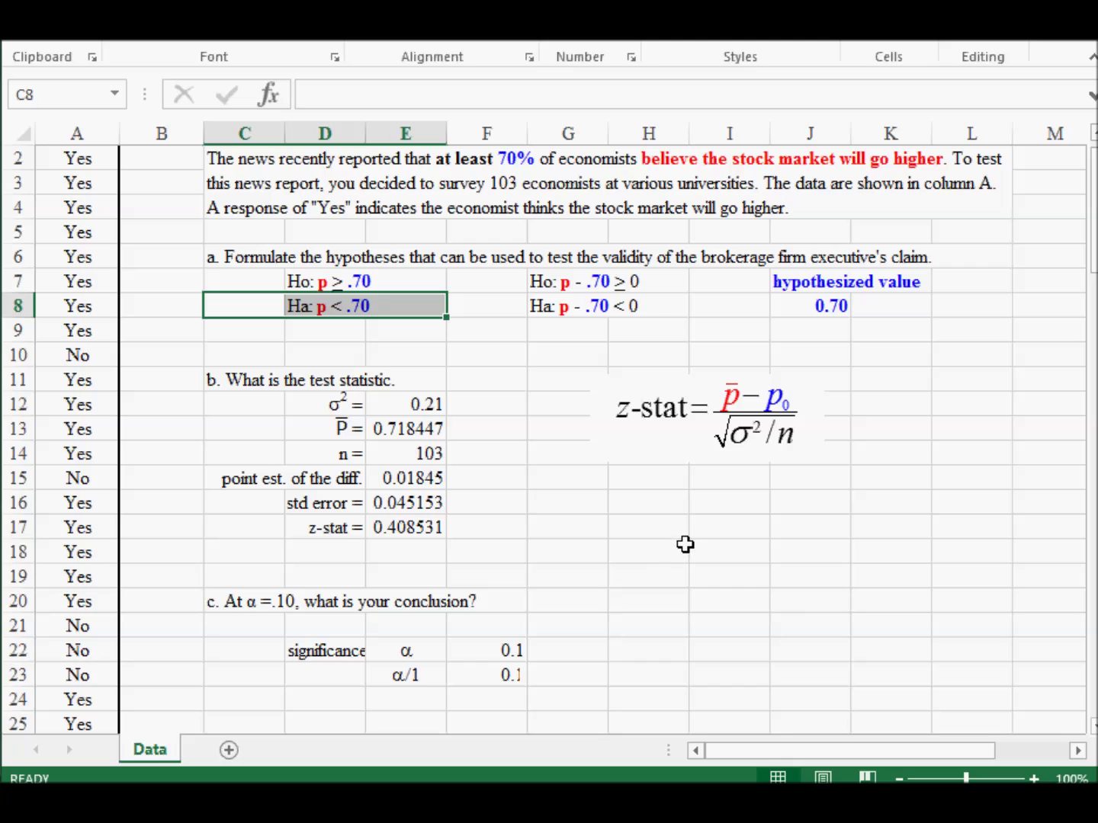
# Remove the blank picture covering the table lookup labels in G23:I23, and select the "infinity" and "(row)" cells
pyautogui.click(563, 675)
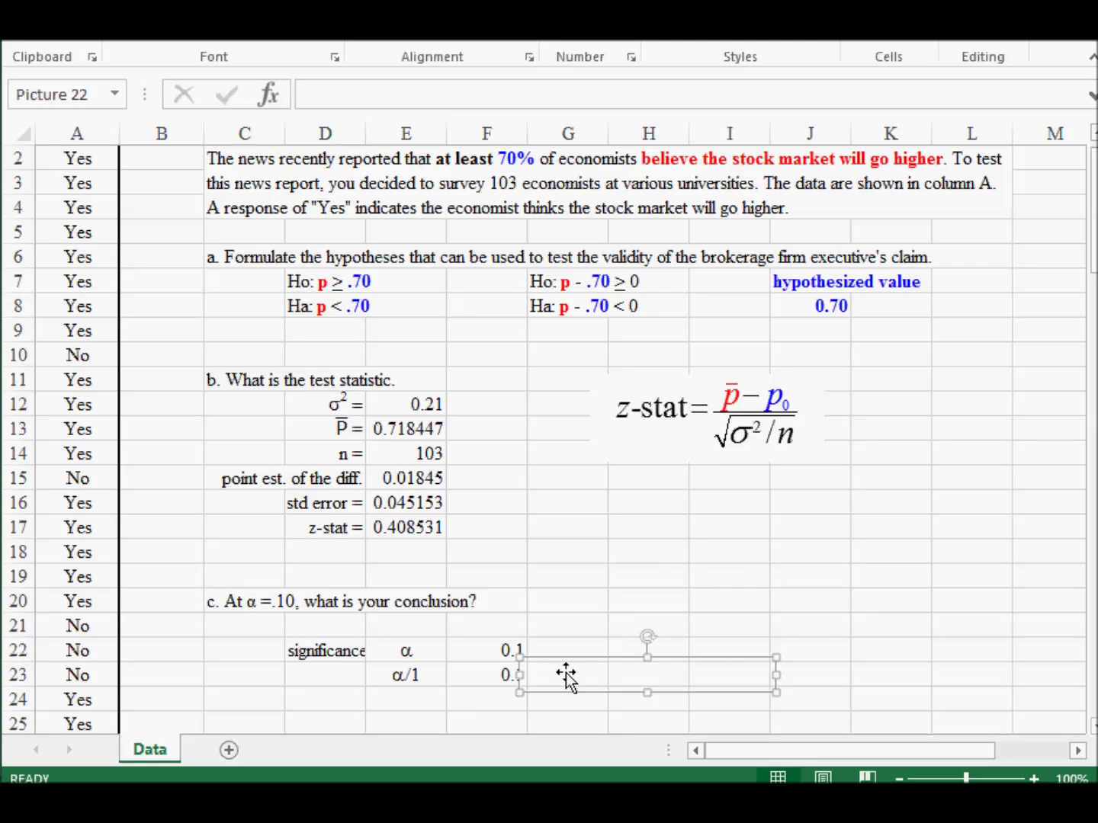
pyautogui.press('Escape')
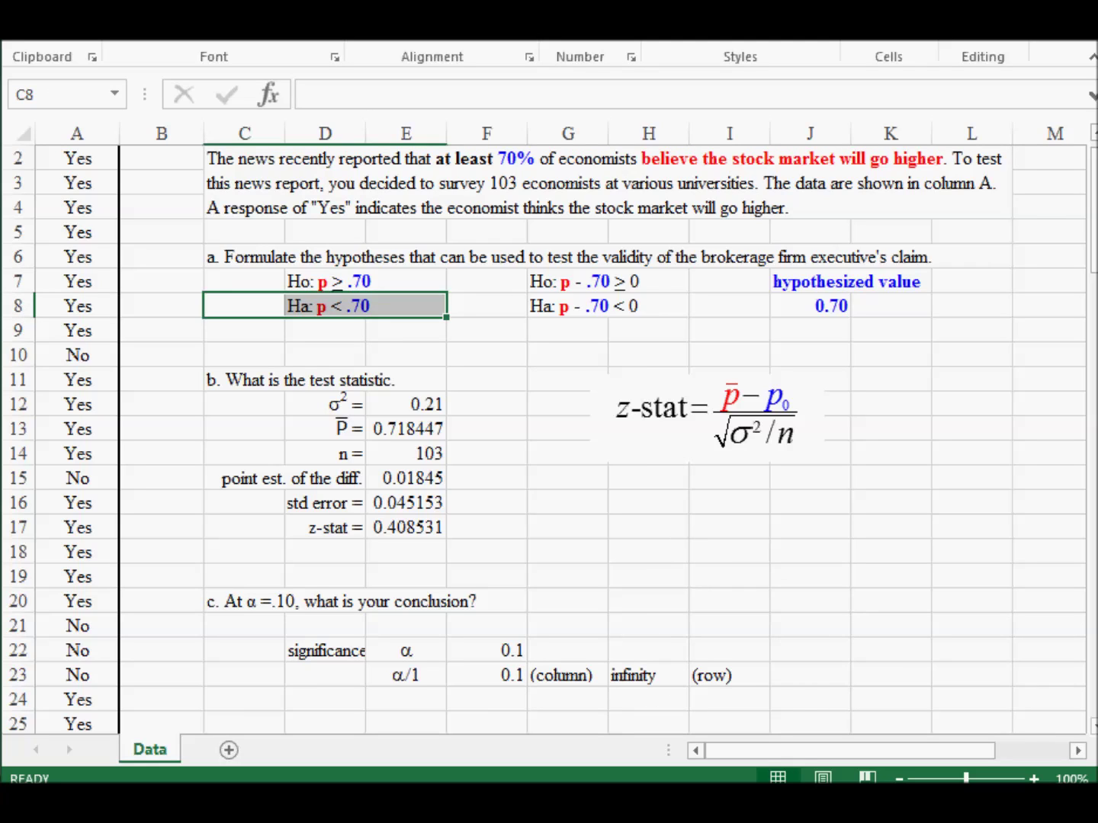
pyautogui.click(710, 676)
pyautogui.moveTo(710, 675); pyautogui.dragTo(630, 680)
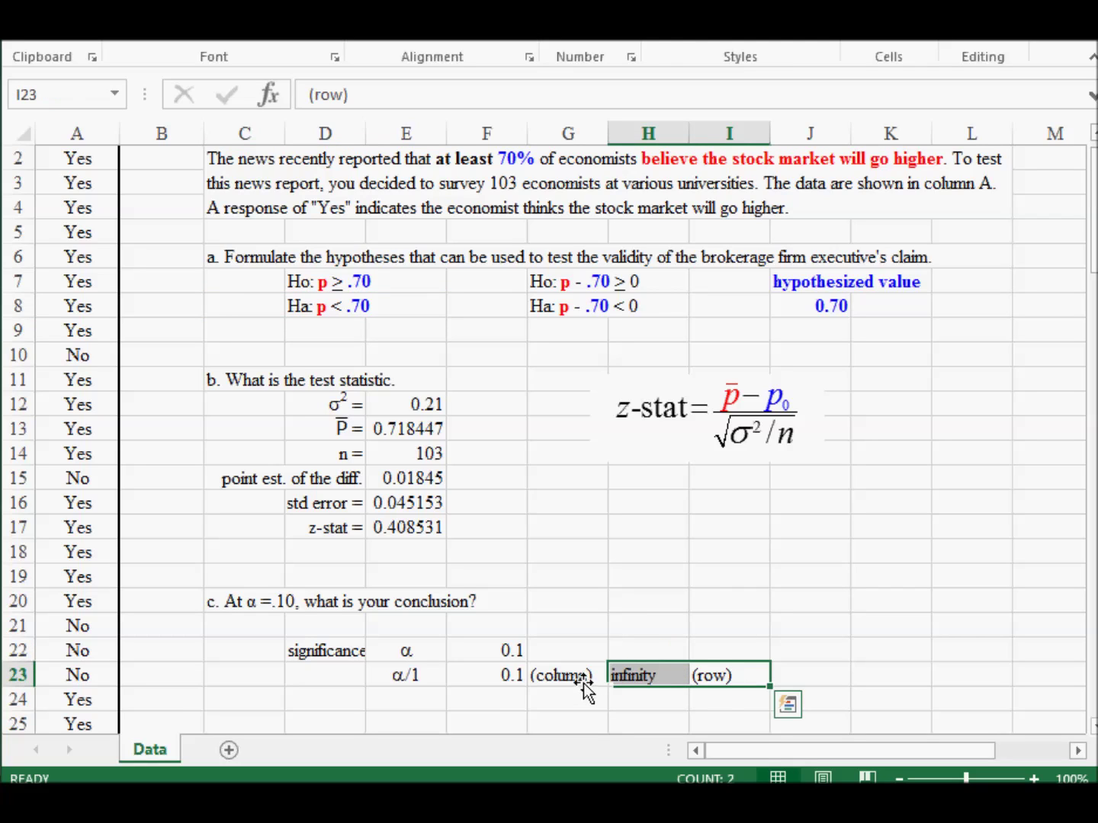
# Highlight the table lookup column in F23:G23, followed by the infinity row label in H23:I23
pyautogui.moveTo(562, 678)
pyautogui.mouseDown()
pyautogui.moveTo(499, 681)
pyautogui.moveTo(552, 673)
pyautogui.mouseUp()
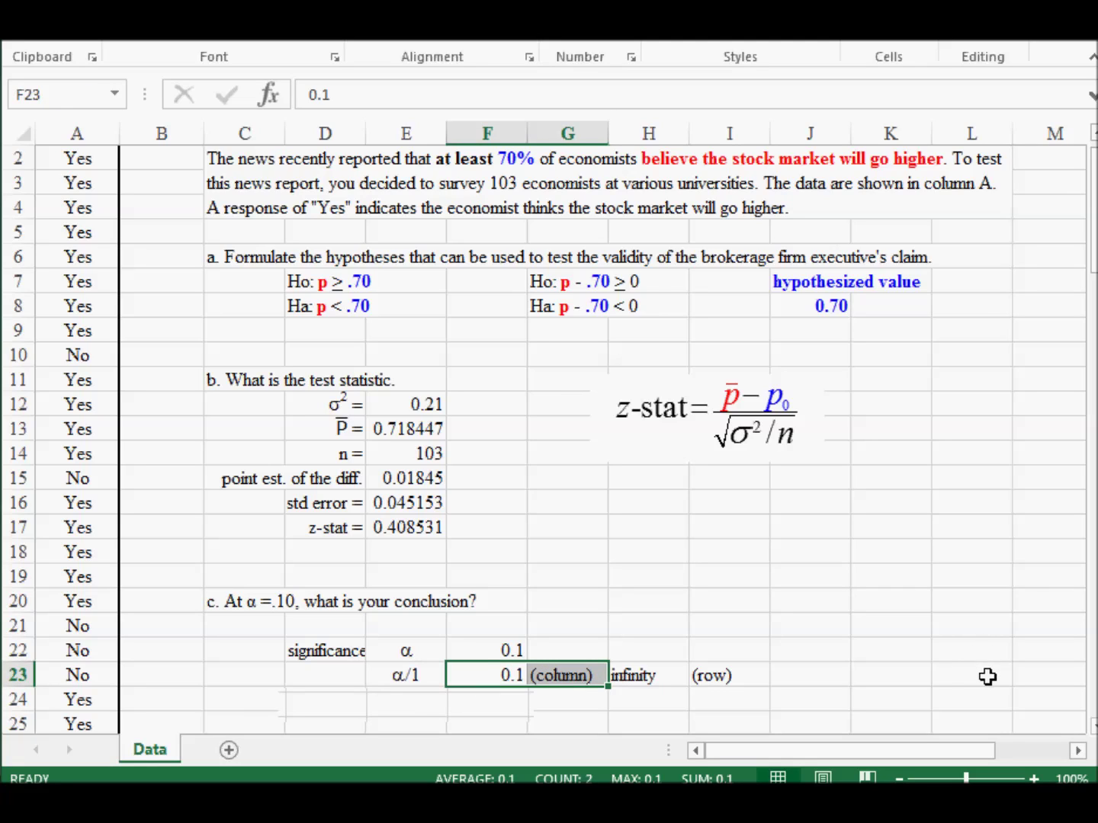
pyautogui.moveTo(648, 674); pyautogui.dragTo(723, 676)
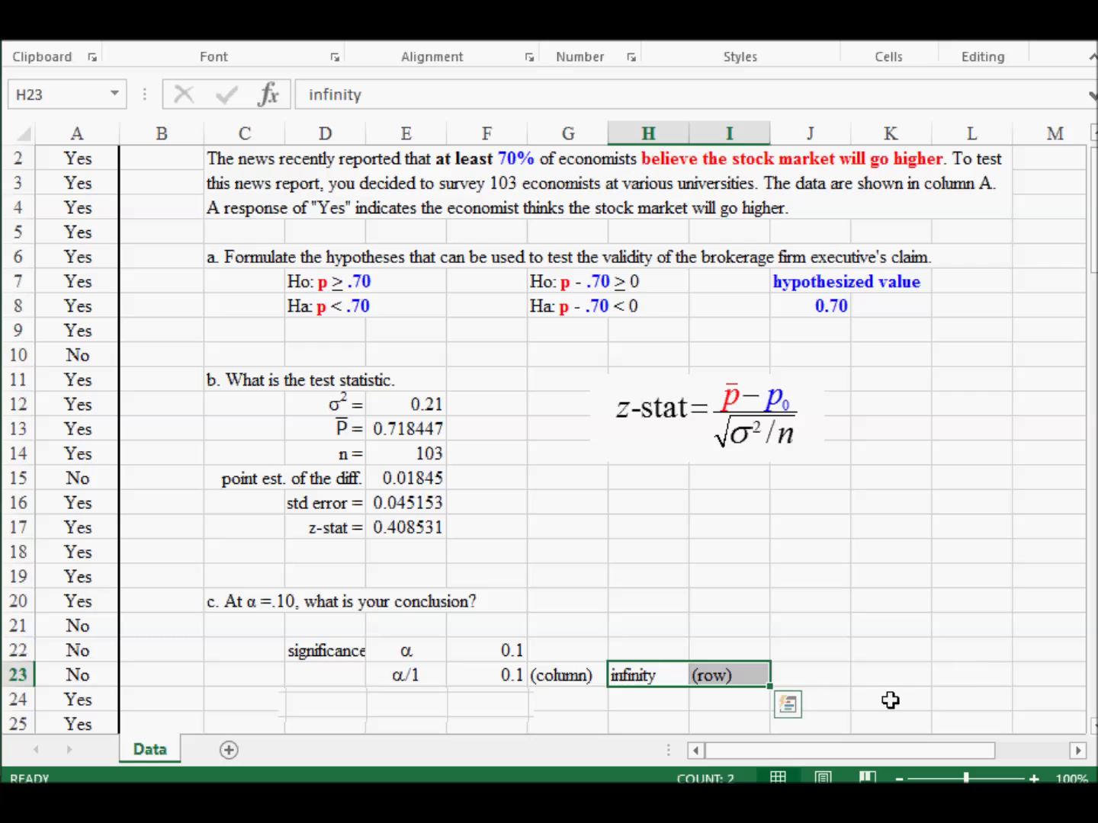
# Switch to Chrome and open the "z, t, χ² and F distribution tables" document from the teaching page
pyautogui.moveTo(332, 801)
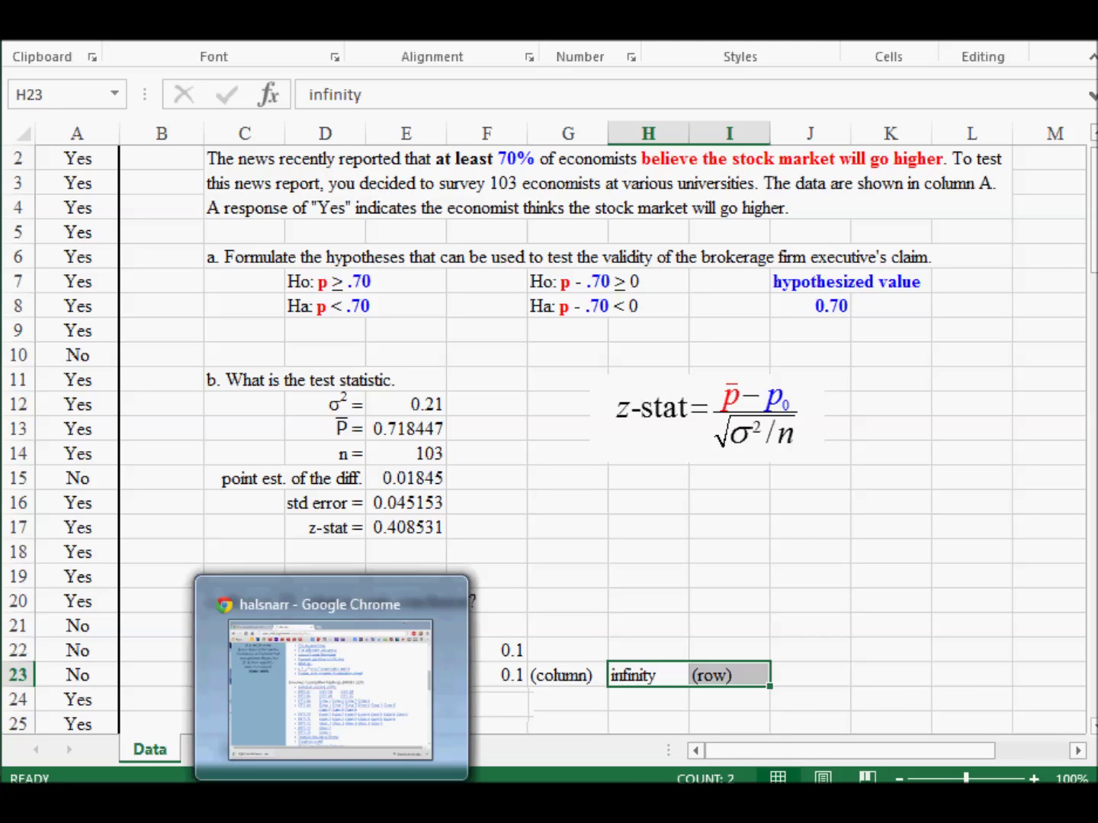
pyautogui.click(431, 731)
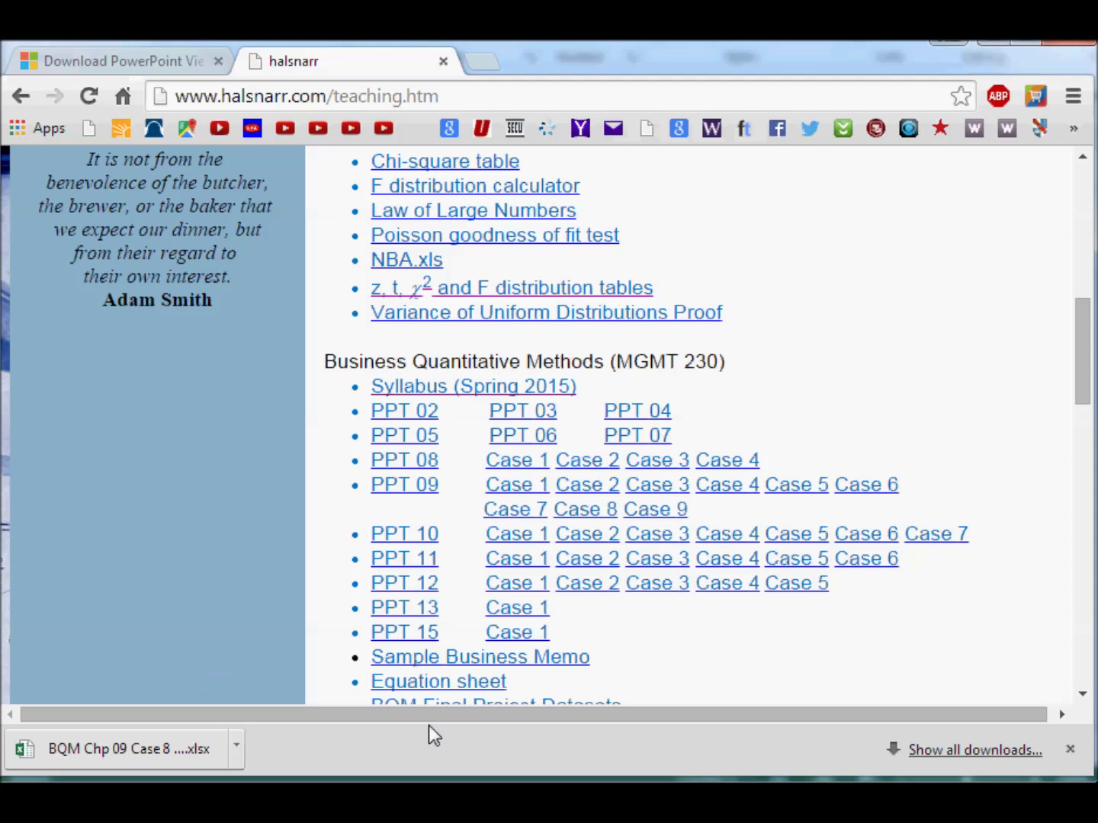
pyautogui.click(513, 287)
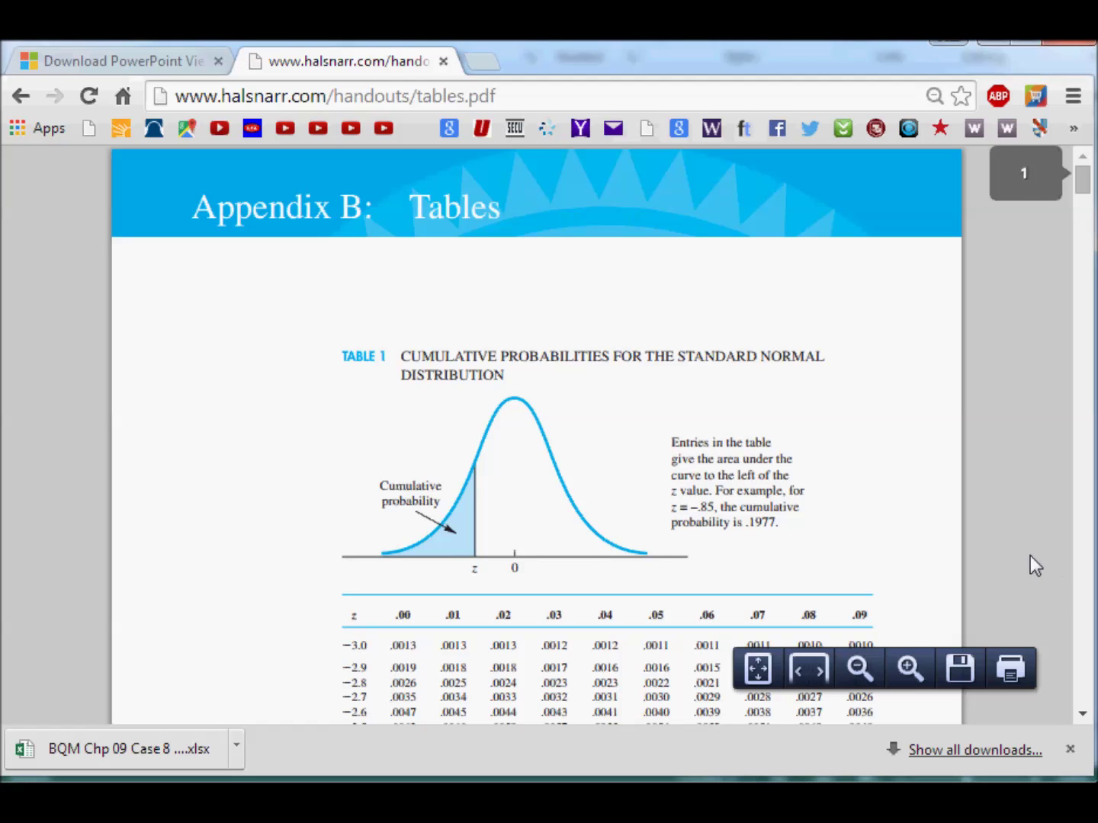
# Enlarge the tables document to 150% and highlight the probability .1003 in row −1.2, column .08 of the standard normal table
pyautogui.hotkey('ctrl', '+')
pyautogui.hotkey('ctrl', '+')
pyautogui.hotkey('ctrl', '+')
pyautogui.moveTo(693, 715); pyautogui.dragTo(889, 713)
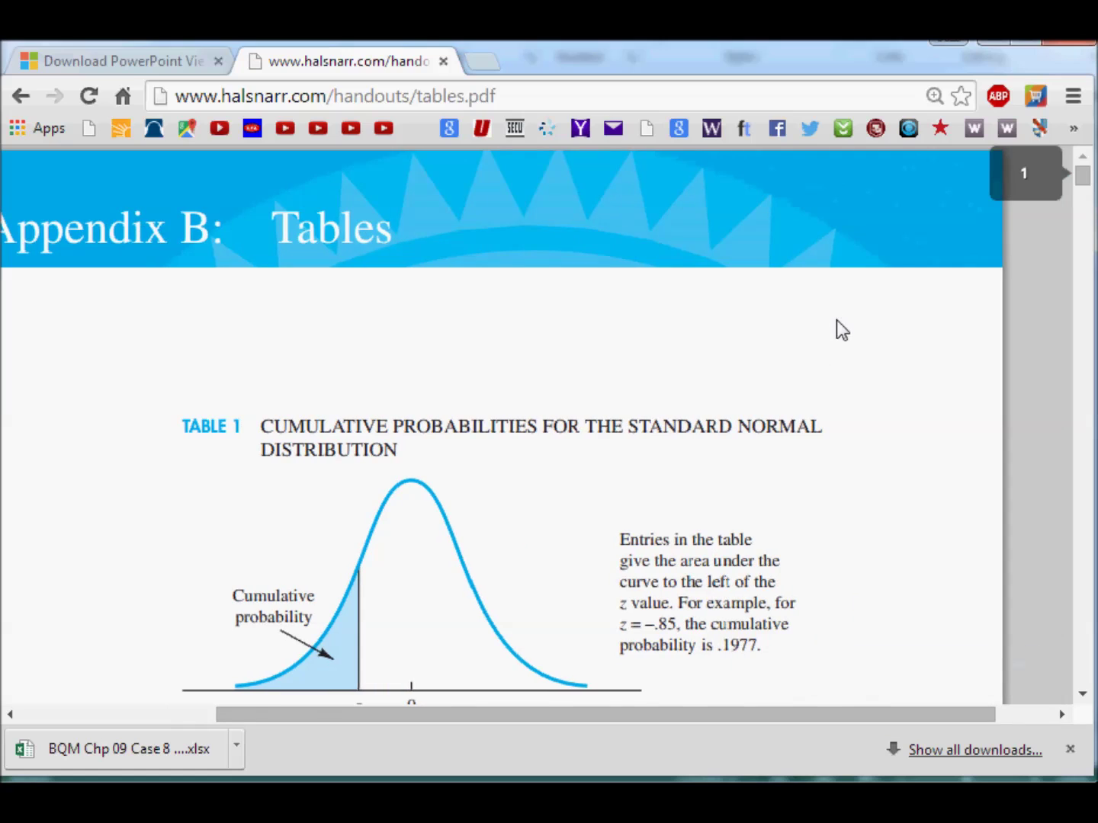
pyautogui.scroll(-2, 836, 315)
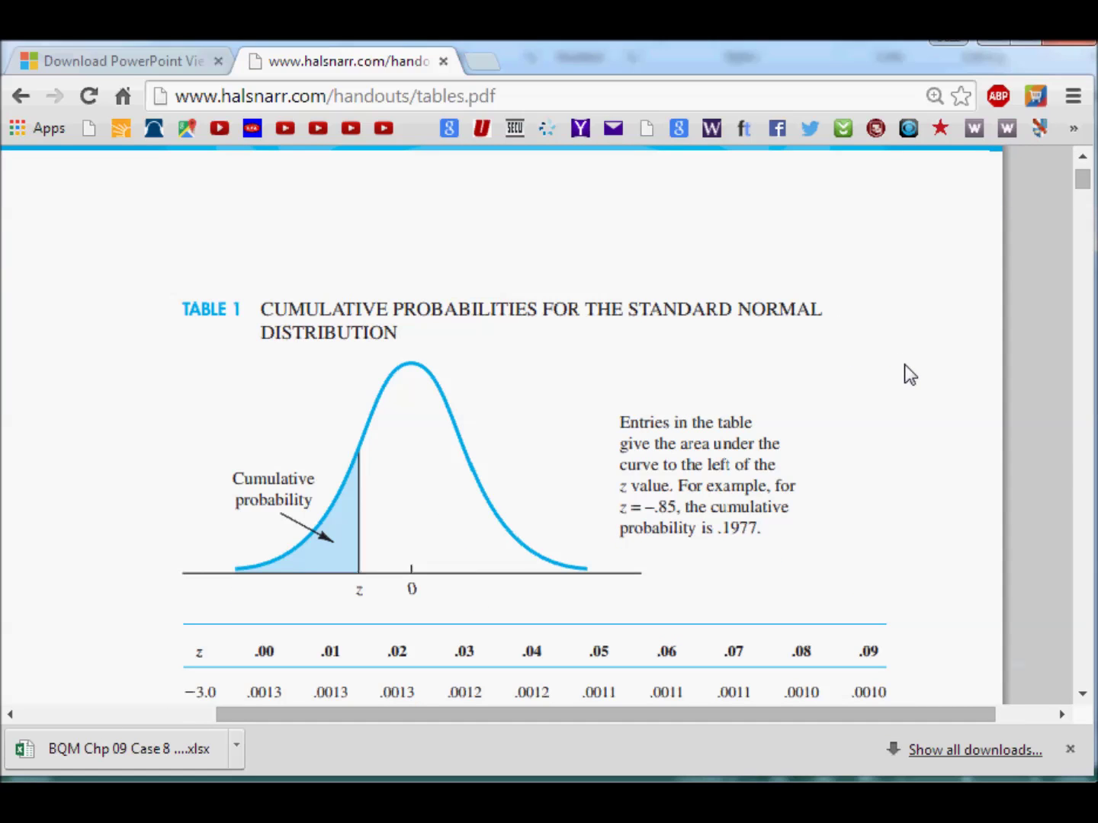
pyautogui.scroll(-2, 903, 364)
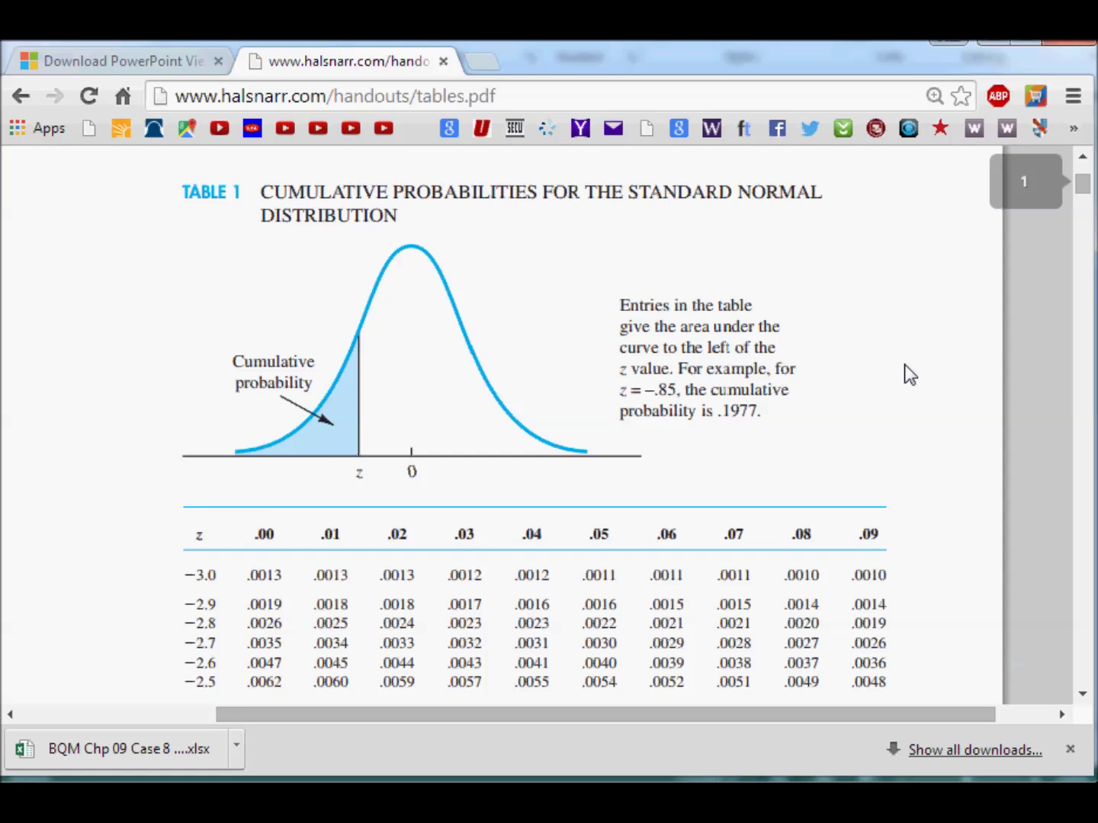
pyautogui.scroll(1, 904, 365)
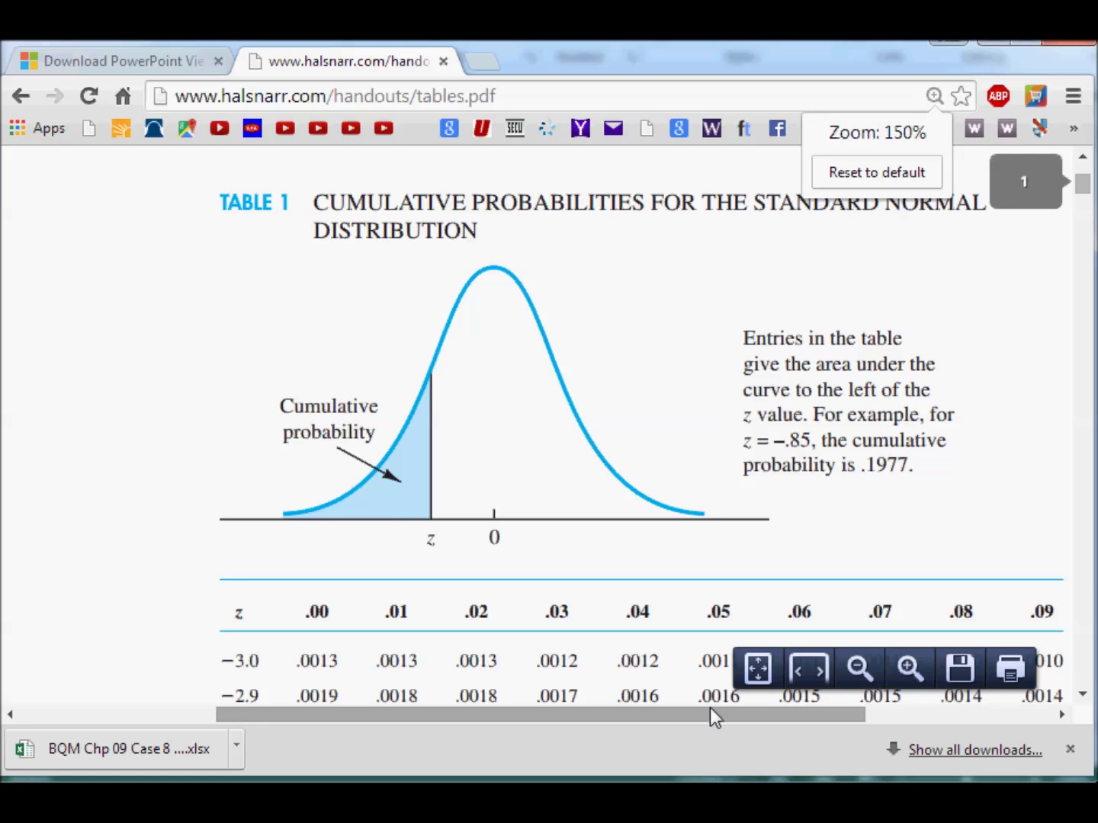
pyautogui.moveTo(712, 715); pyautogui.dragTo(775, 714)
pyautogui.scroll(-2, 1017, 391)
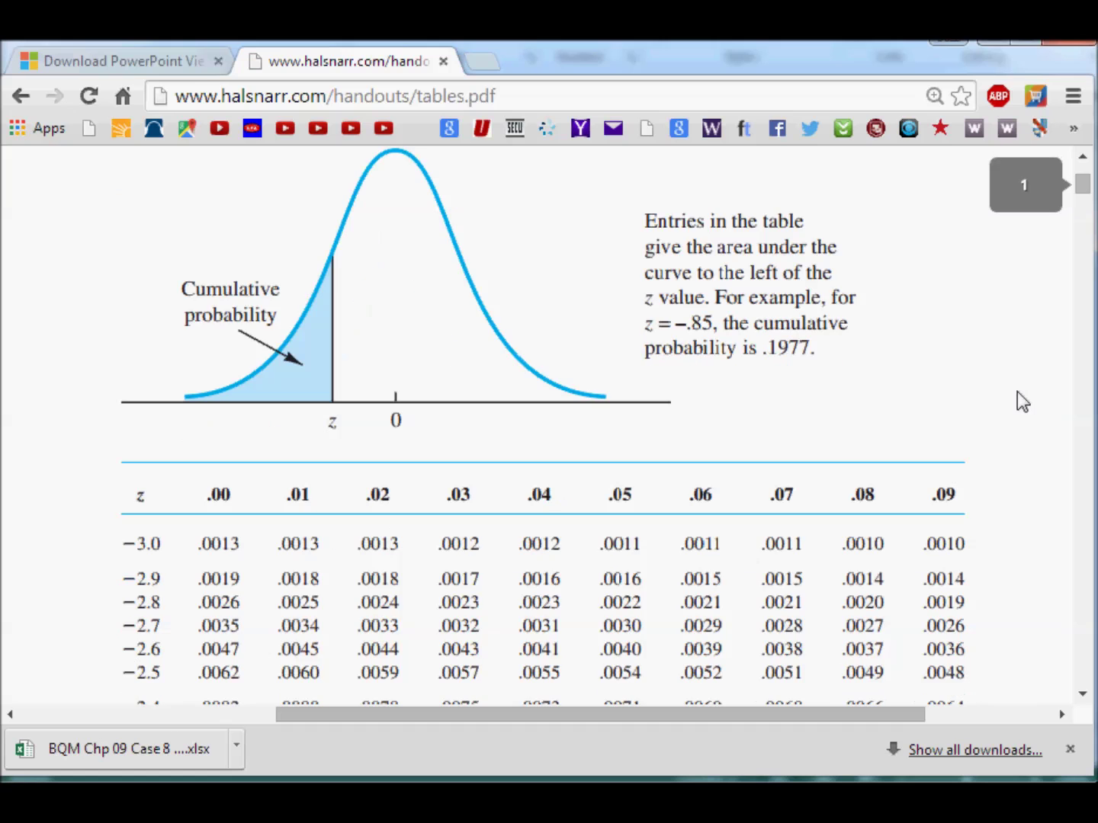
pyautogui.scroll(-4, 1015, 391)
pyautogui.scroll(-4, 1013, 391)
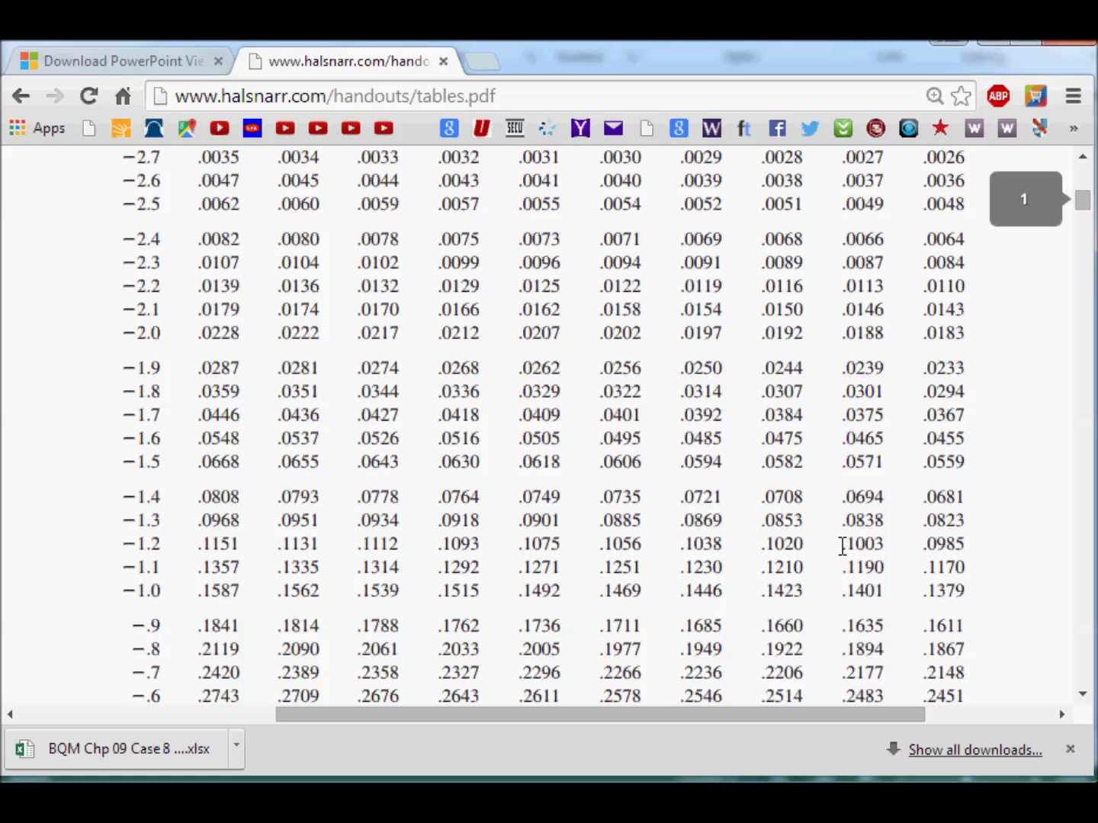
pyautogui.moveTo(842, 543); pyautogui.dragTo(883, 539)
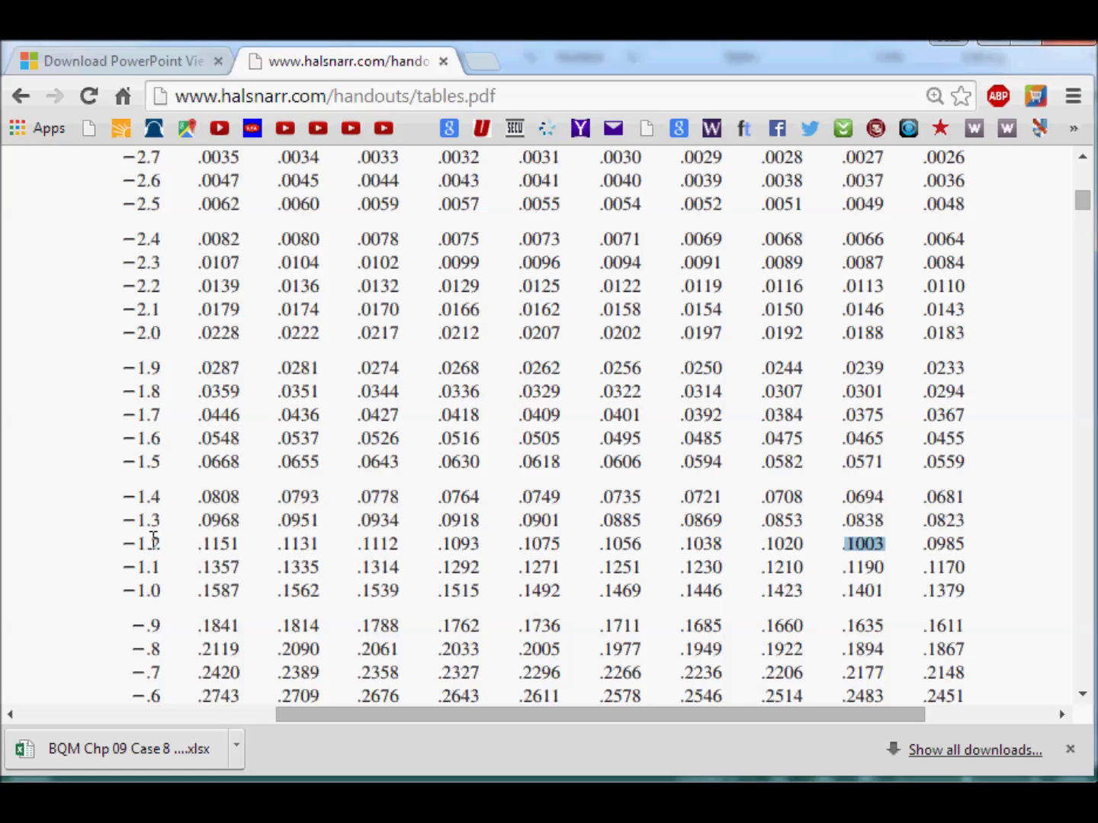
# Check the row label and column heading that belong to .1003 in the standard normal table
pyautogui.click(1081, 157)
pyautogui.click(1084, 156)
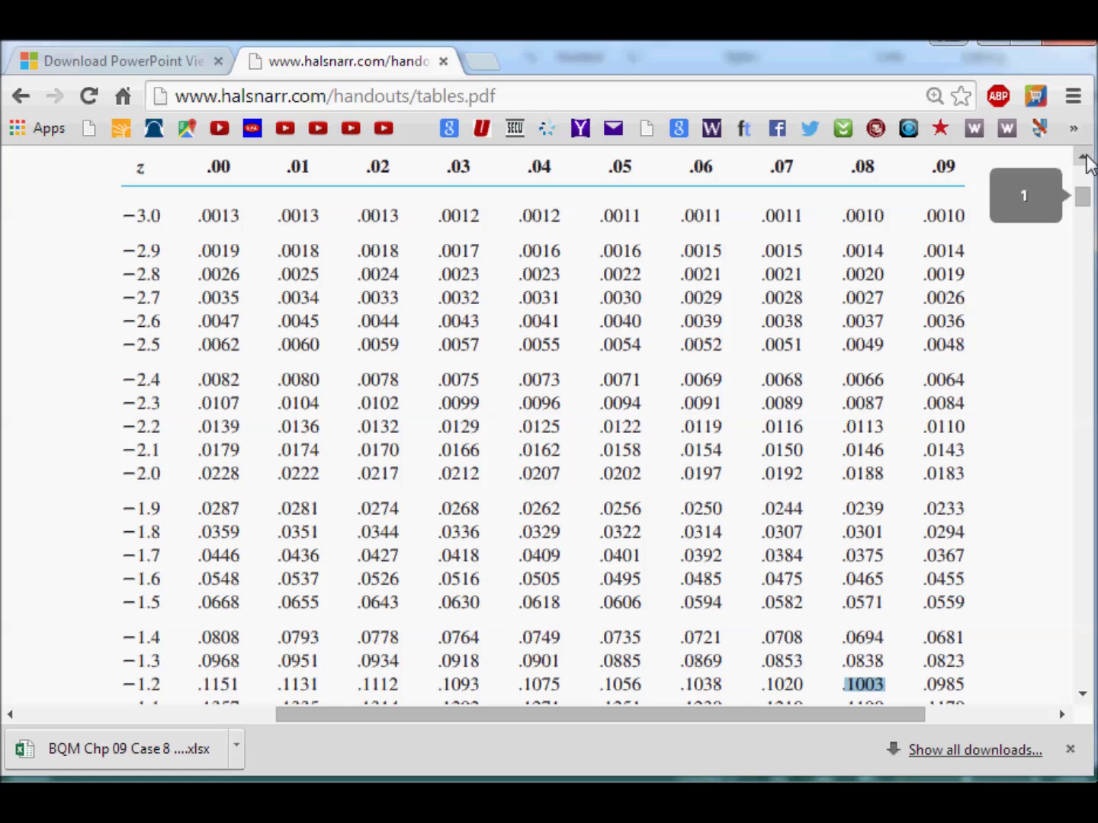
pyautogui.click(1083, 694)
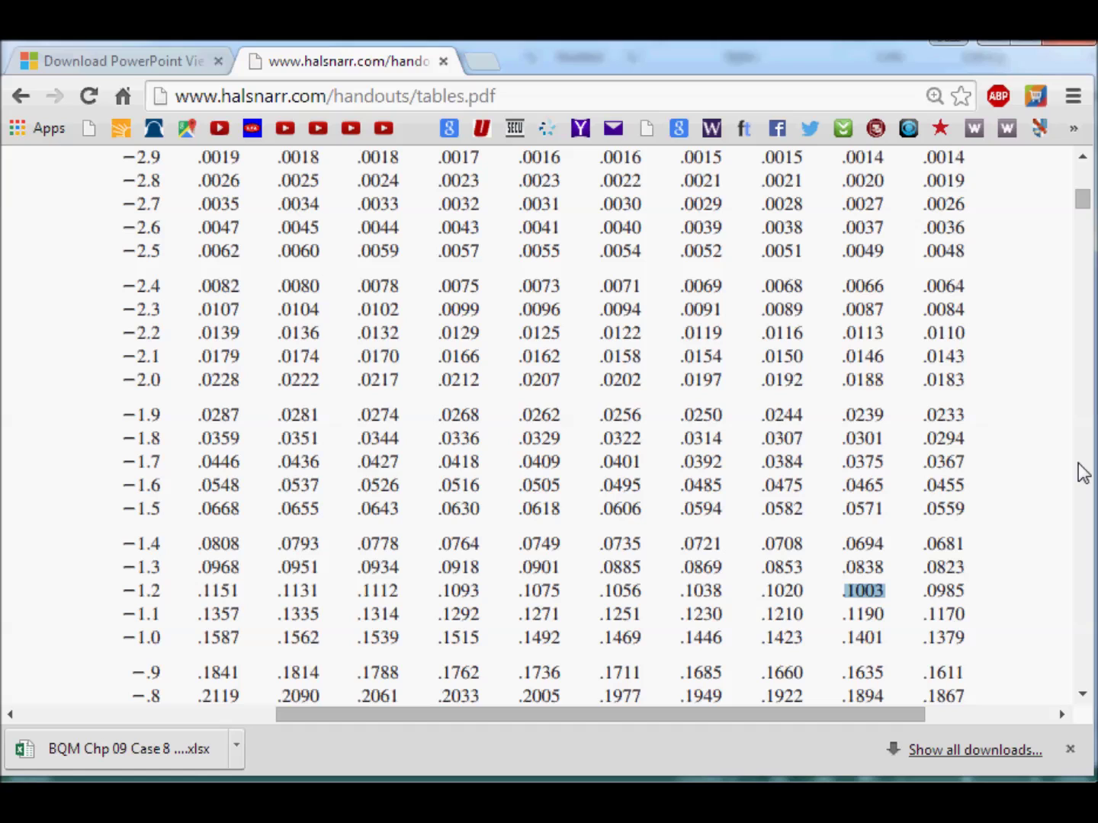
pyautogui.click(1082, 158)
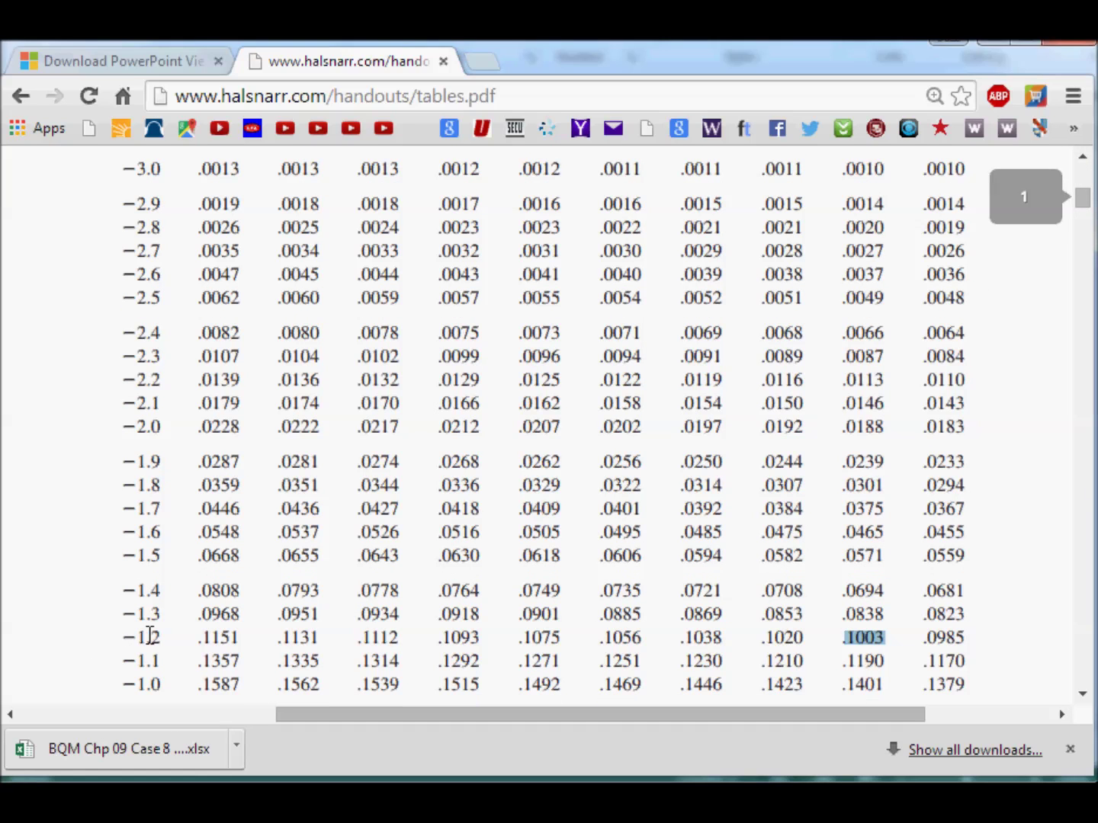
pyautogui.click(1083, 157)
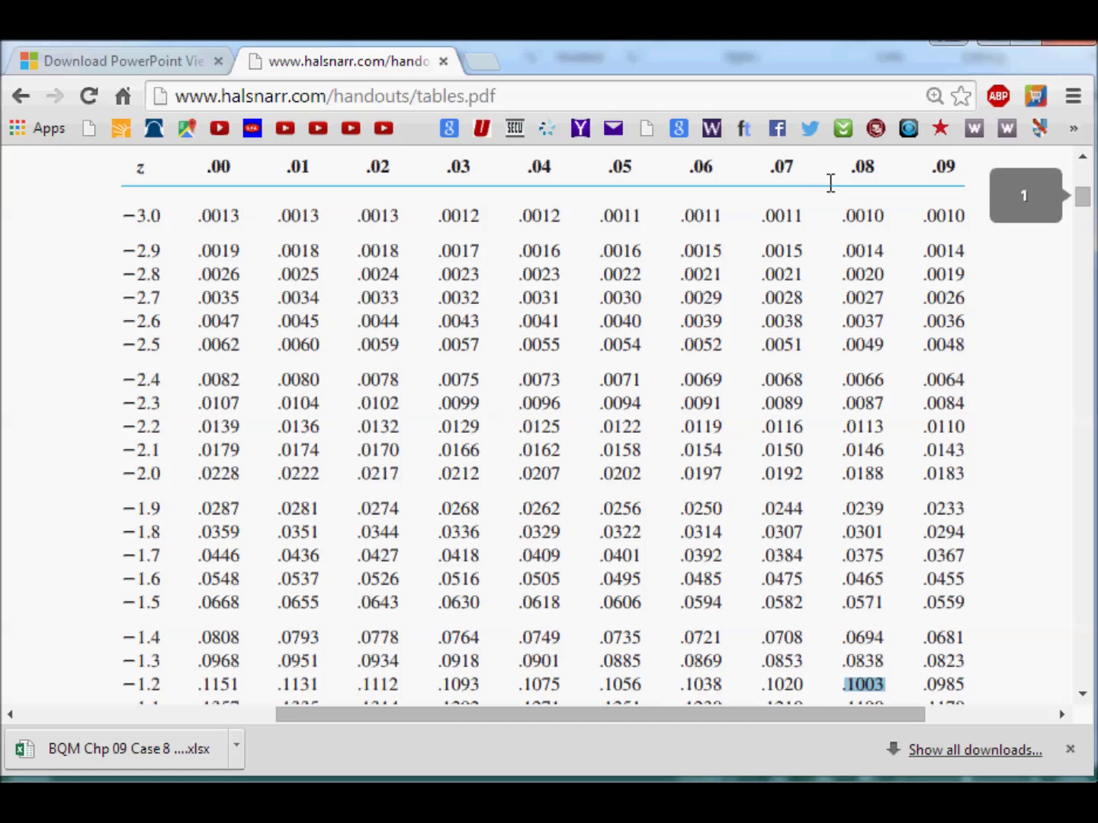
# Find the t distribution table on page 3 of the document and locate its .10 upper-tail area column
pyautogui.click(1082, 694)
pyautogui.click(1083, 694)
pyautogui.click(1083, 694)
pyautogui.click(1083, 694)
pyautogui.click(1083, 694)
pyautogui.moveTo(1084, 695); pyautogui.dragTo(1082, 633)
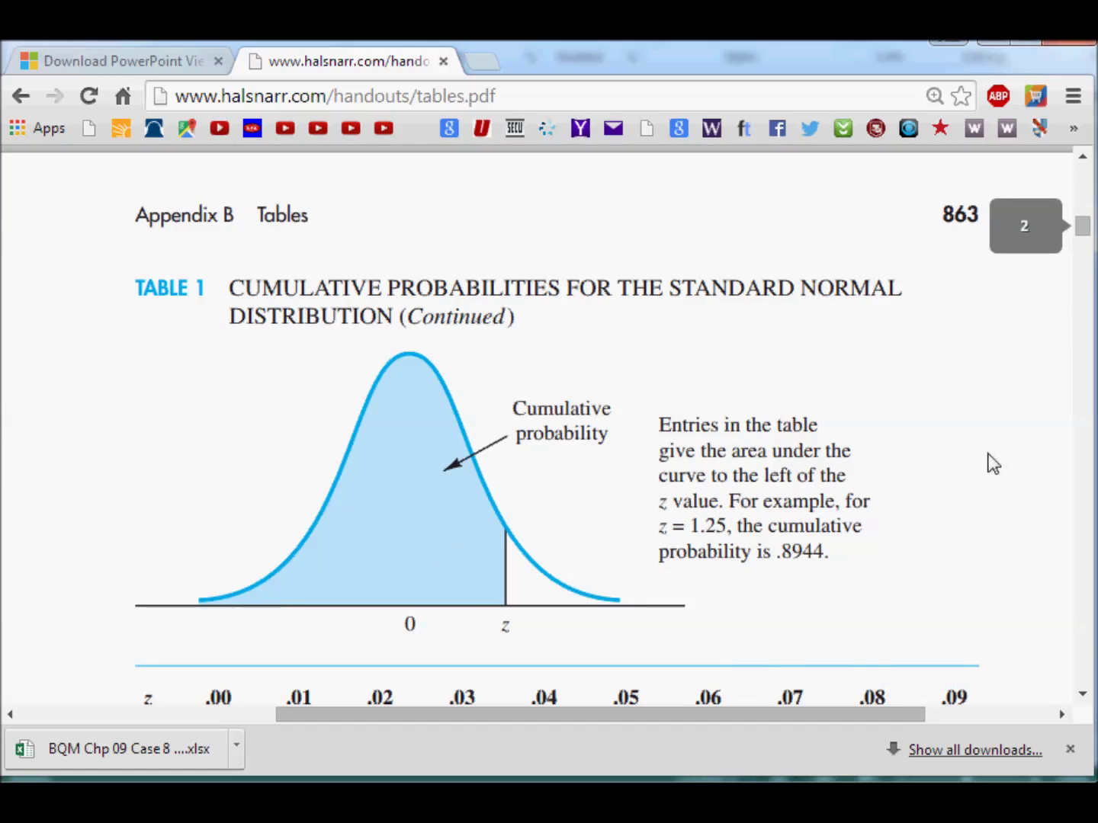
pyautogui.scroll(-12, 992, 464)
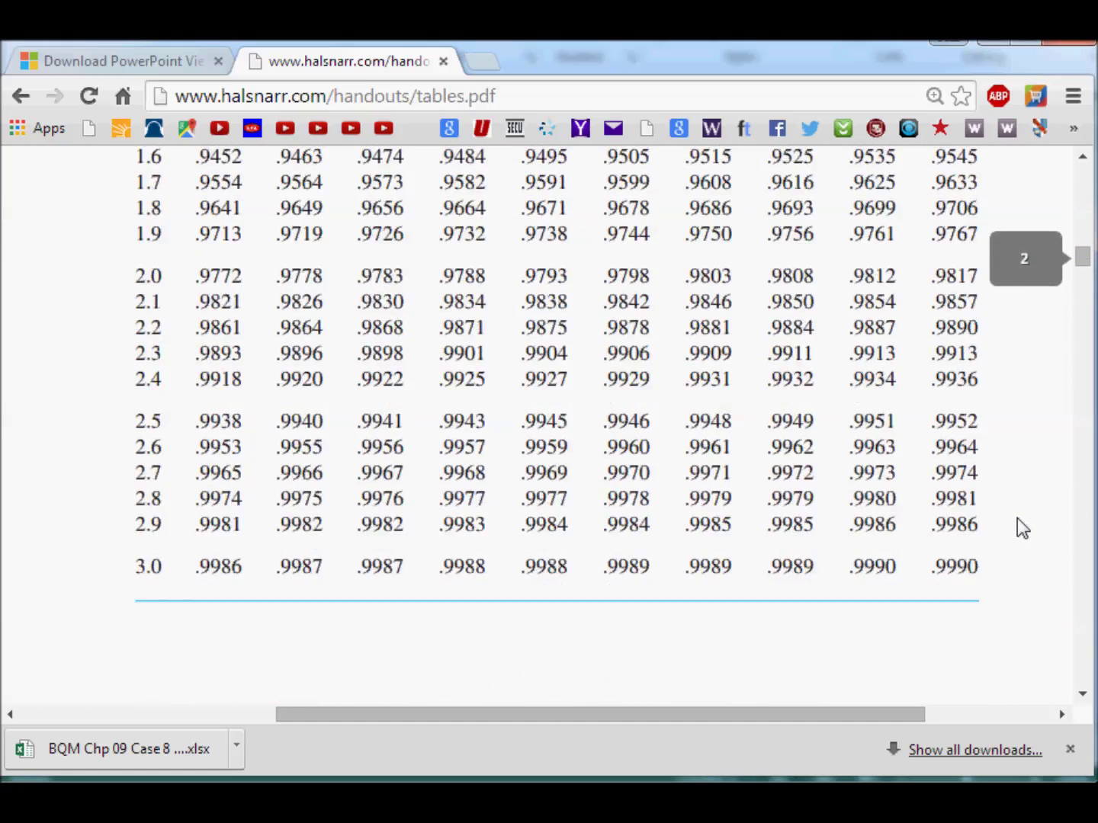
pyautogui.scroll(-7, 1019, 522)
pyautogui.scroll(-3, 1019, 525)
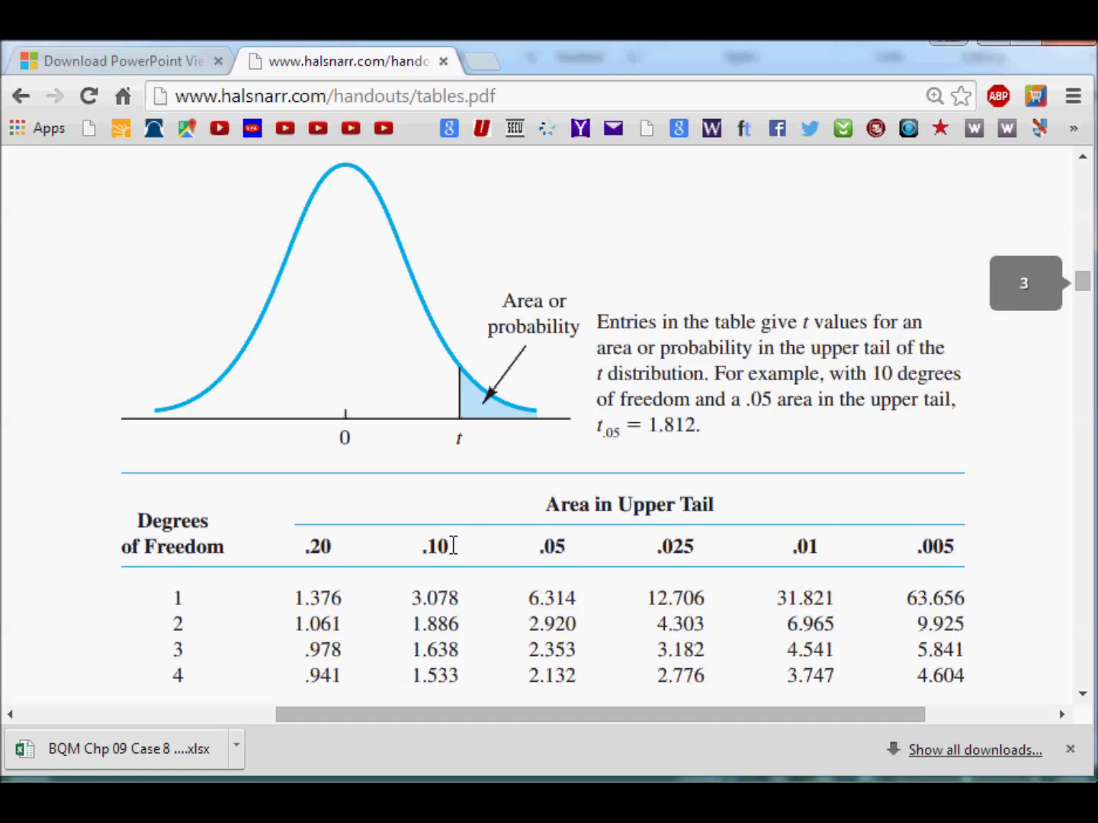
# Follow the .10 upper-tail column to the ∞ degrees of freedom row and highlight the value 1.282
pyautogui.scroll(-2, 448, 543)
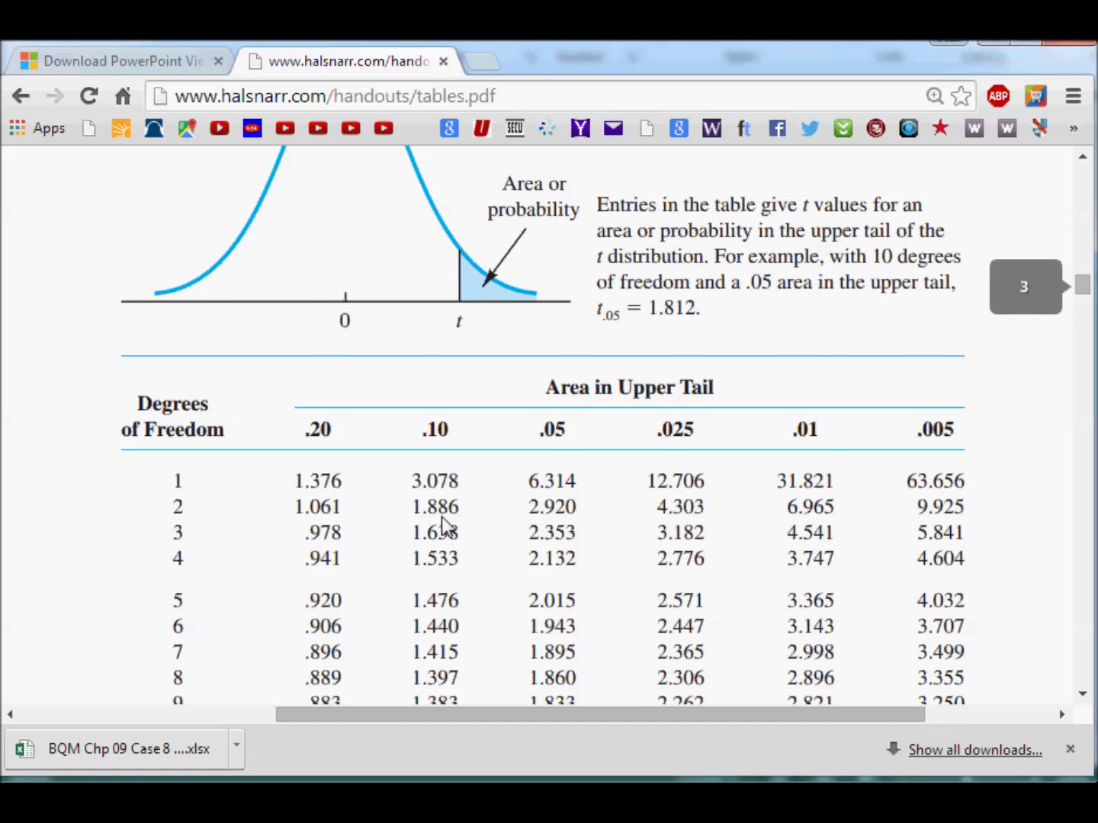
pyautogui.scroll(-2, 442, 518)
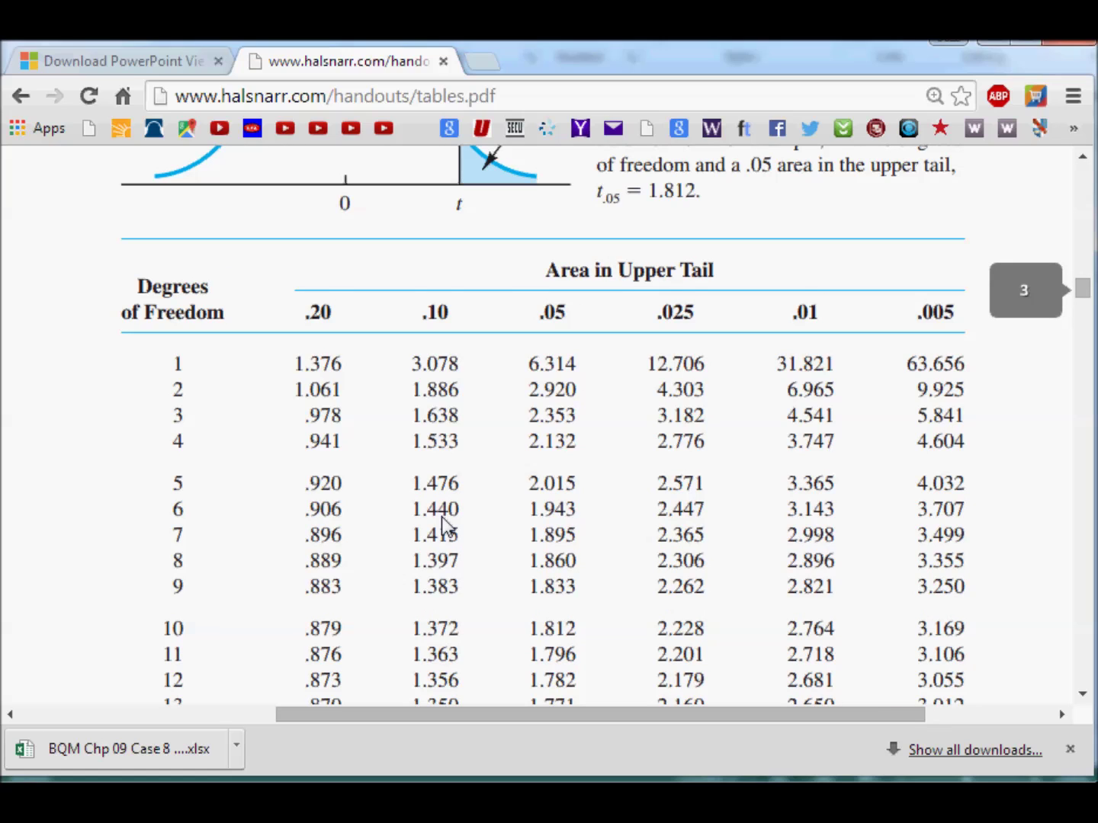
pyautogui.scroll(-2, 442, 517)
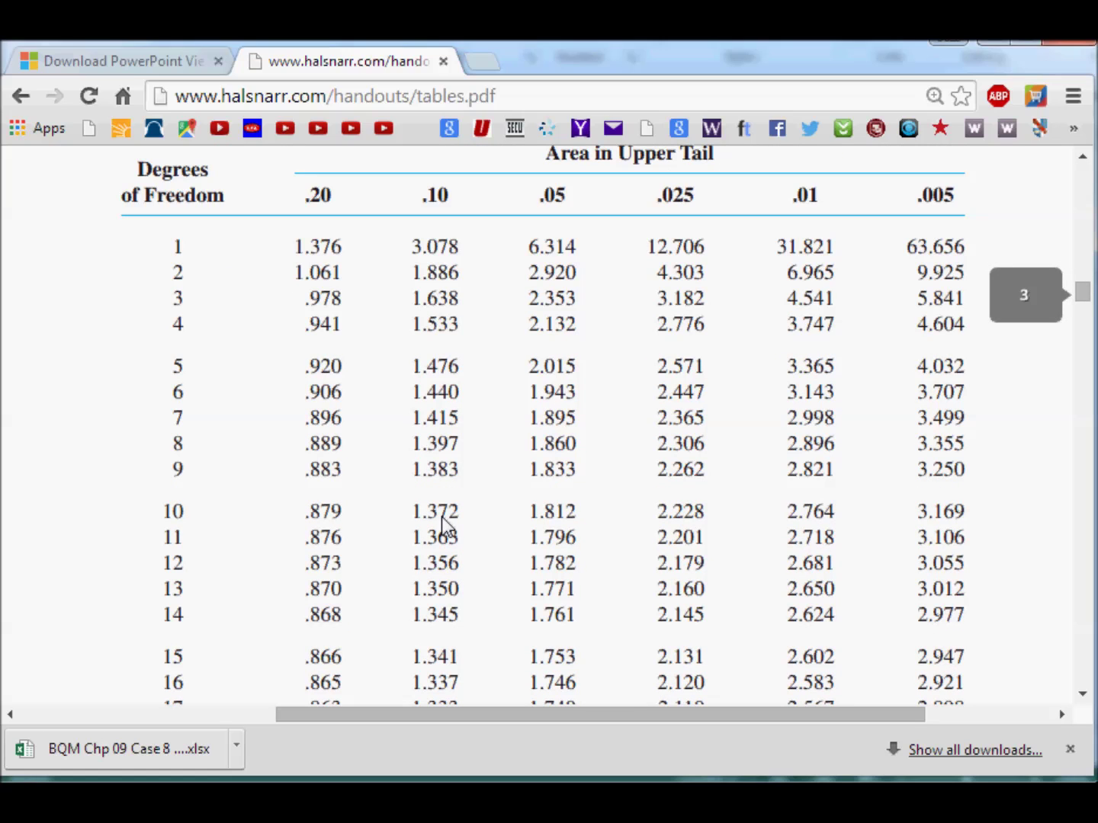
pyautogui.scroll(-4, 442, 517)
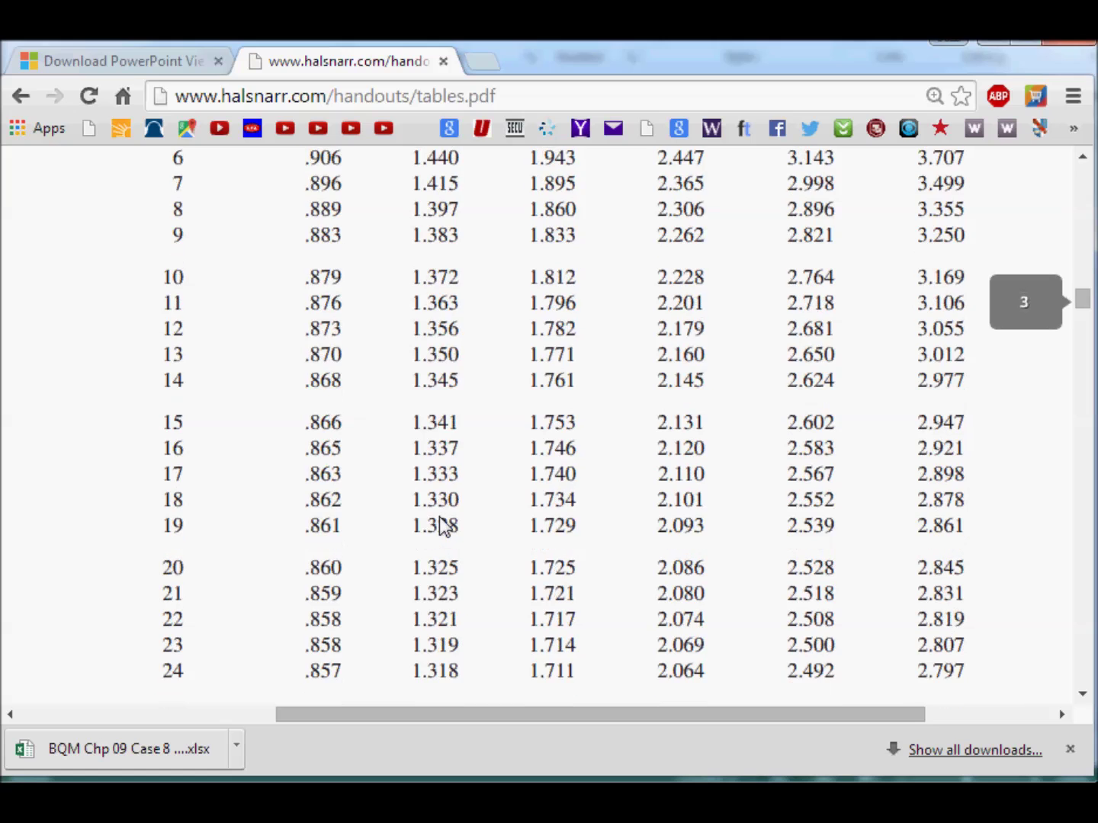
pyautogui.scroll(-2, 443, 526)
pyautogui.scroll(-4, 441, 526)
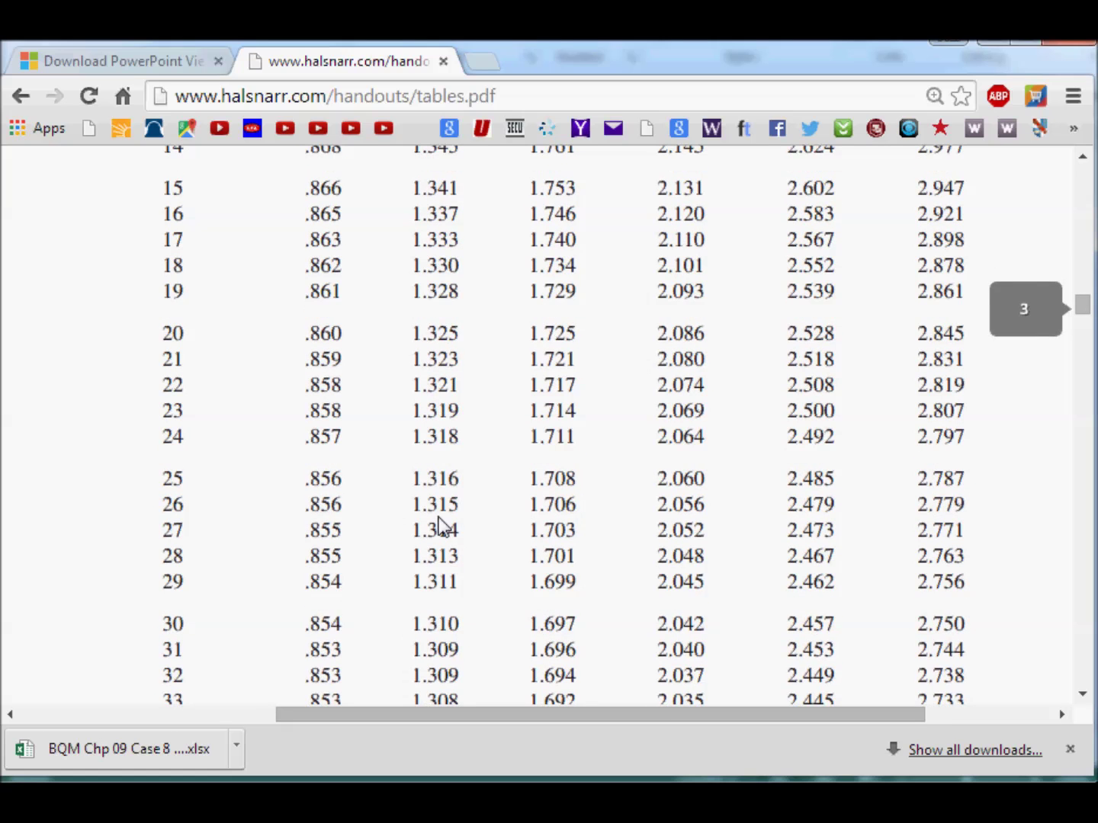
pyautogui.scroll(-10, 442, 526)
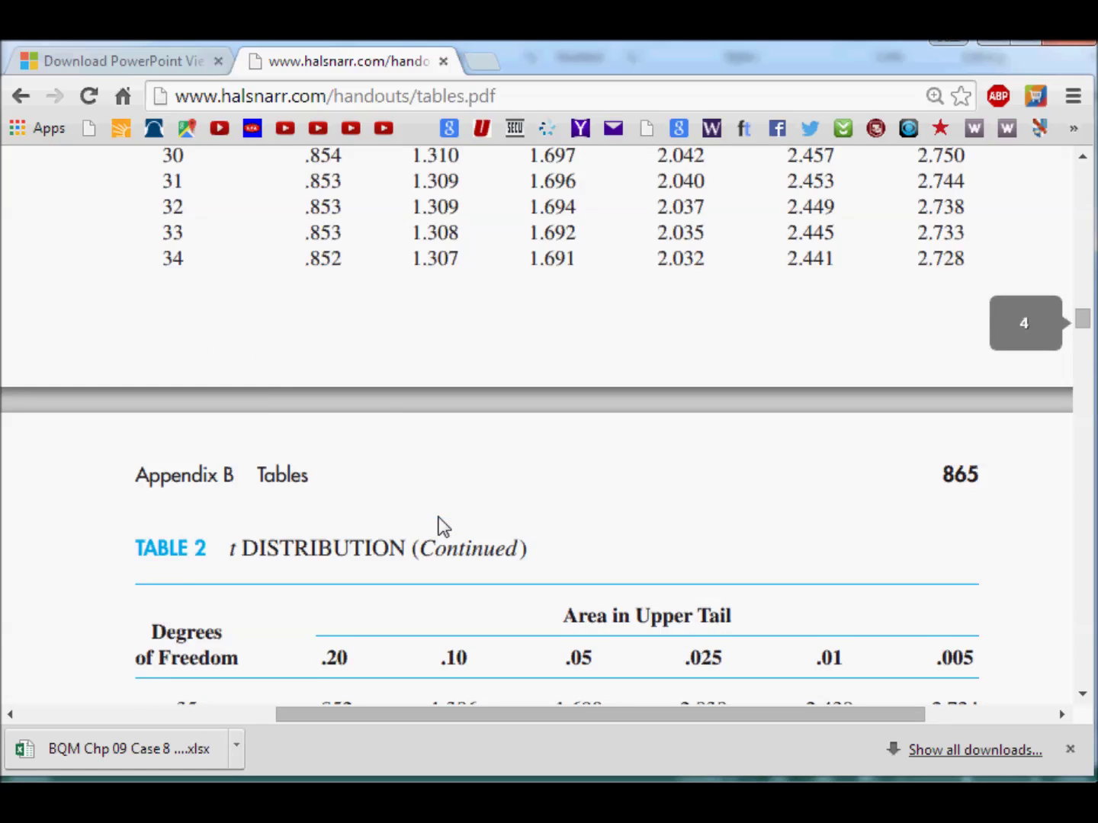
pyautogui.scroll(-6, 449, 512)
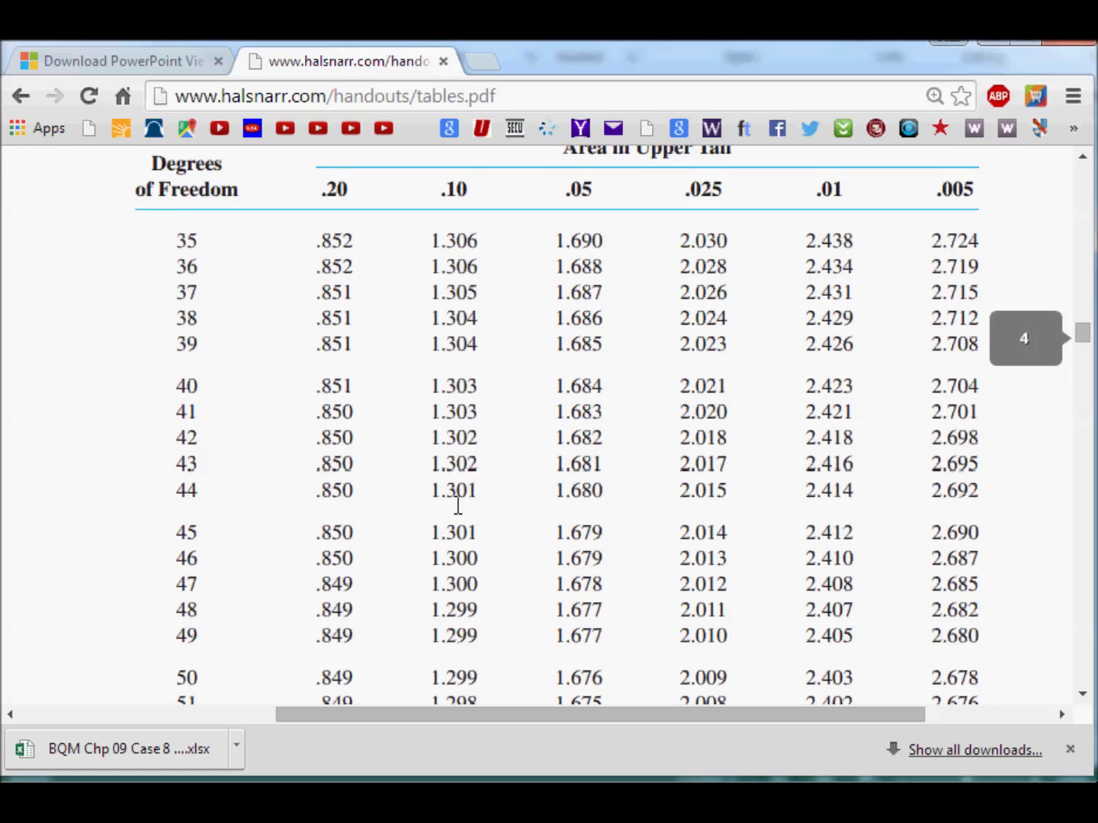
pyautogui.scroll(-10, 457, 515)
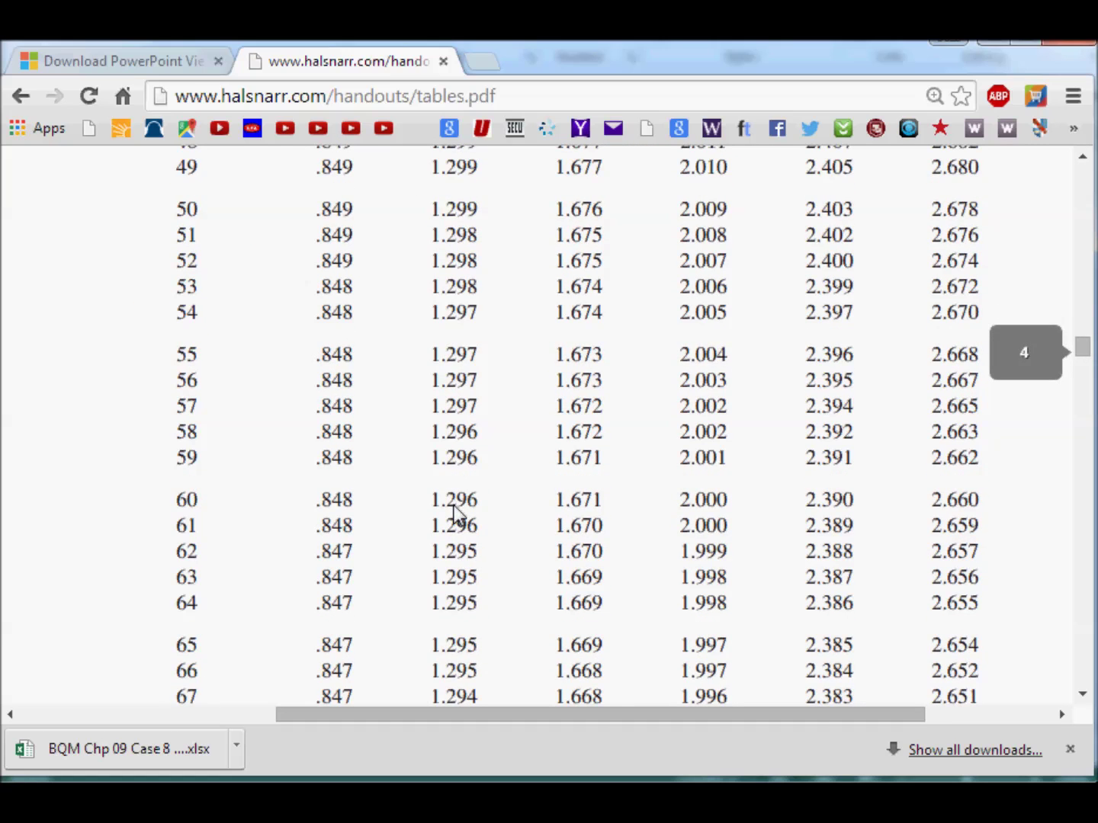
pyautogui.scroll(-2, 456, 514)
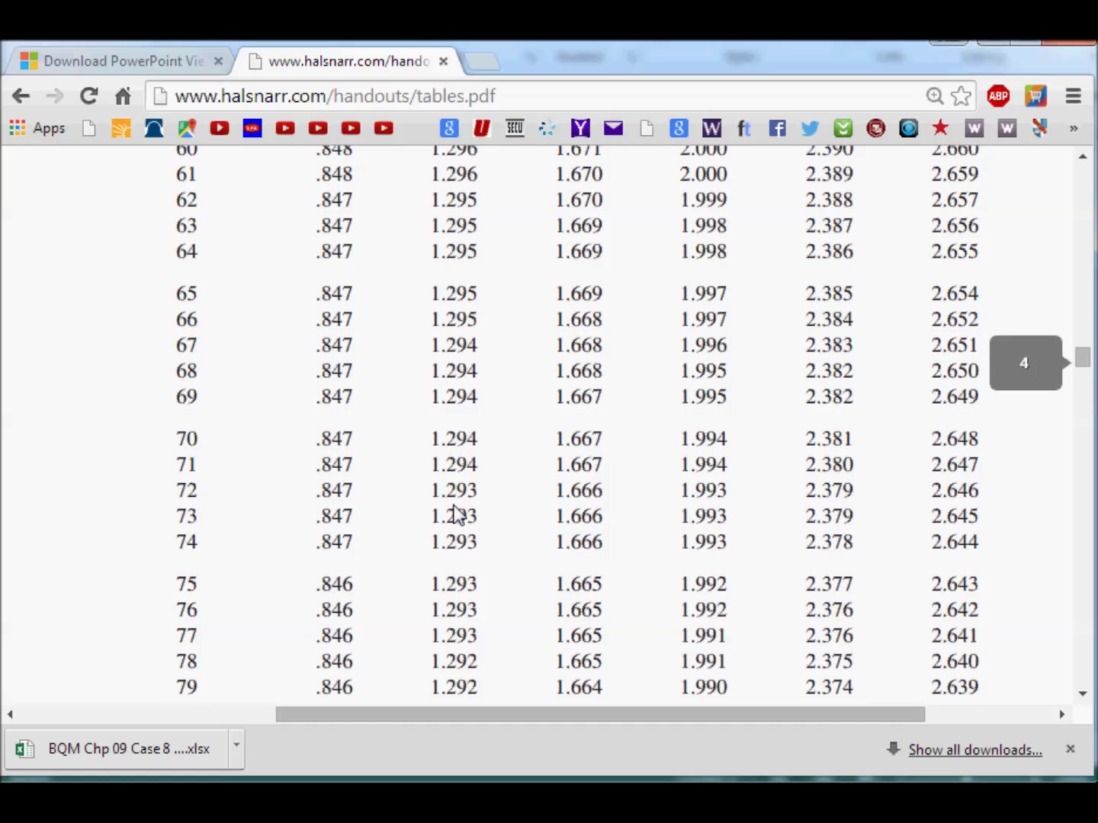
pyautogui.scroll(-2, 456, 515)
pyautogui.scroll(-12, 453, 504)
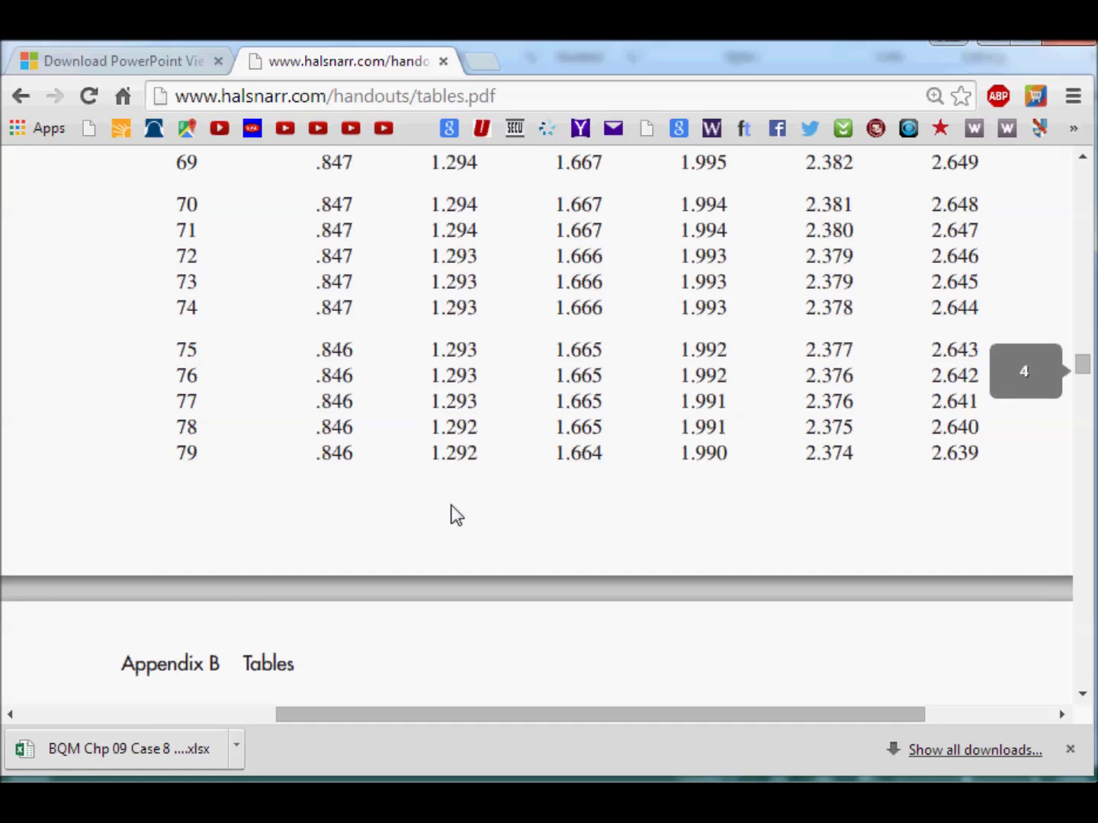
pyautogui.scroll(-6, 457, 514)
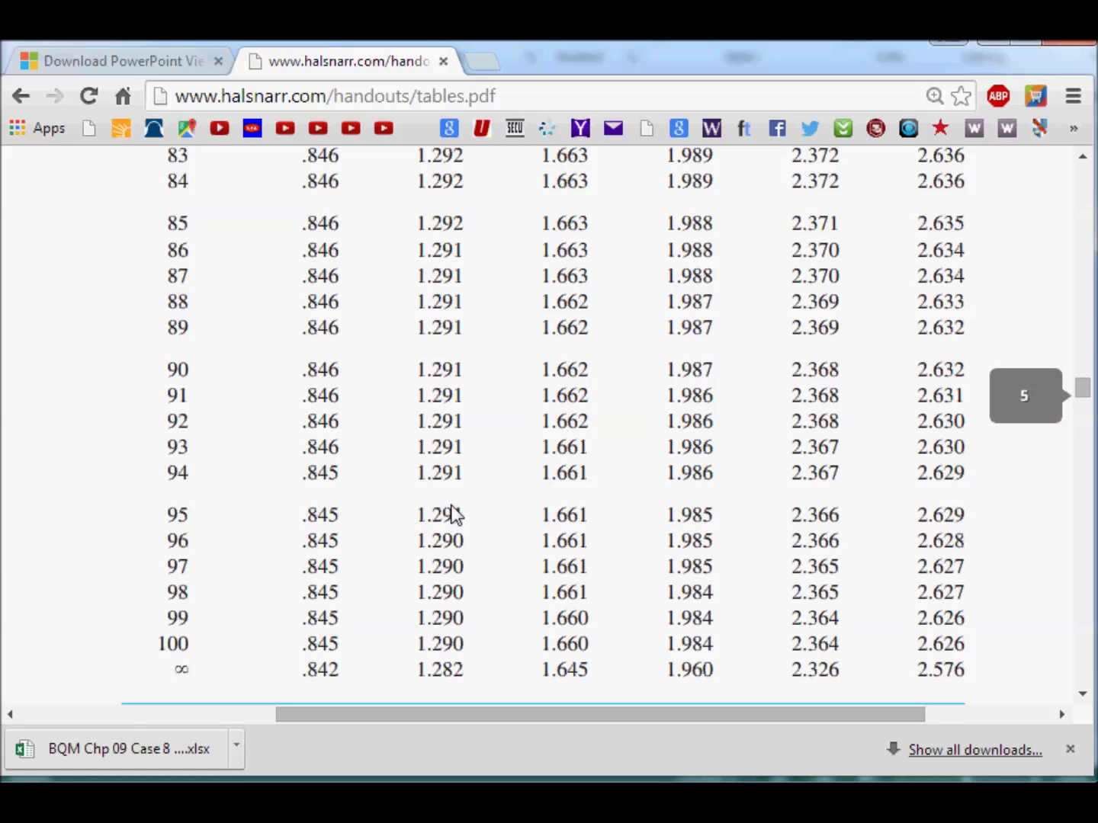
pyautogui.moveTo(420, 560); pyautogui.dragTo(474, 551)
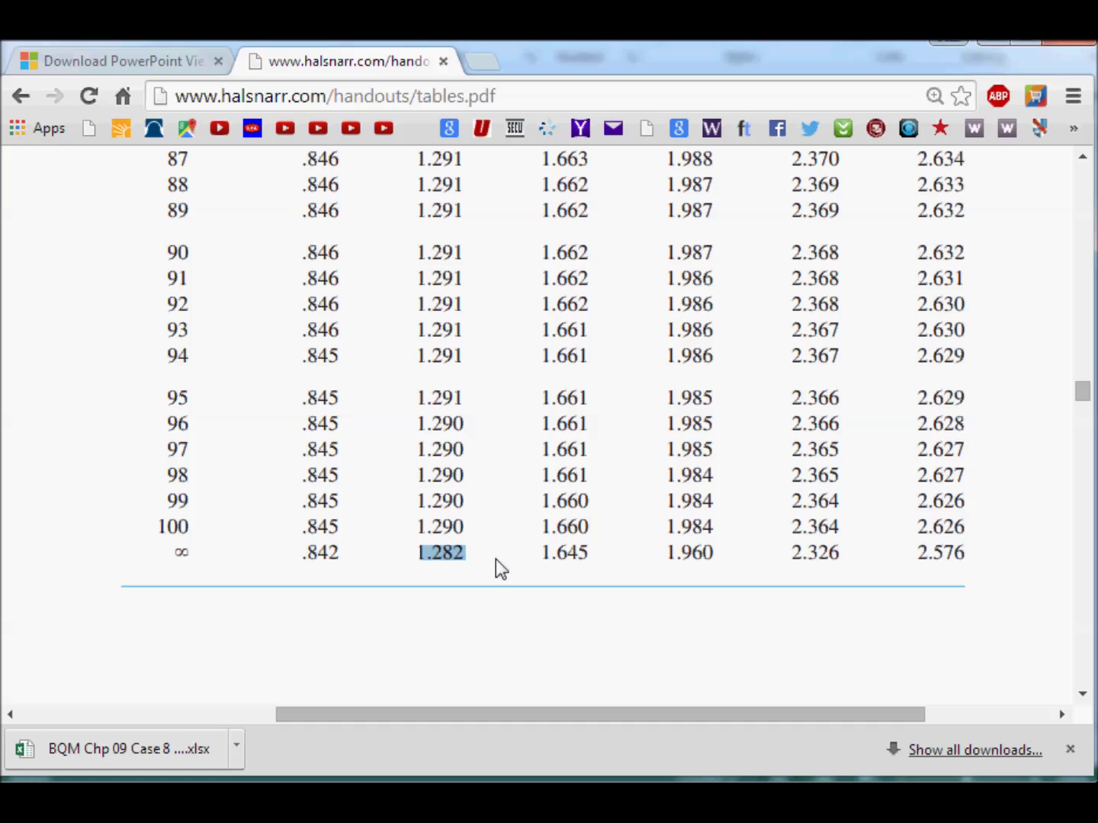
# Verify the .10 column heading in the t distribution table and reselect 1.282 in the ∞ row
pyautogui.scroll(5, 456, 564)
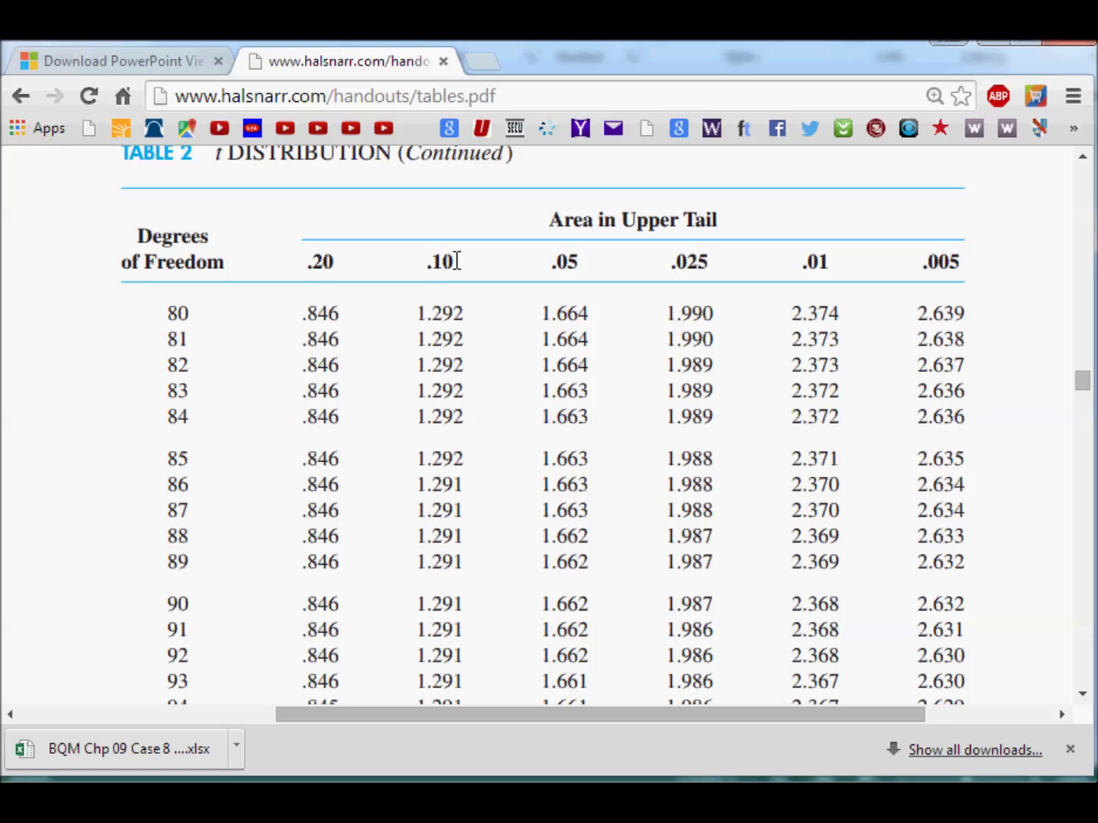
pyautogui.scroll(3, 454, 262)
pyautogui.scroll(-8, 455, 261)
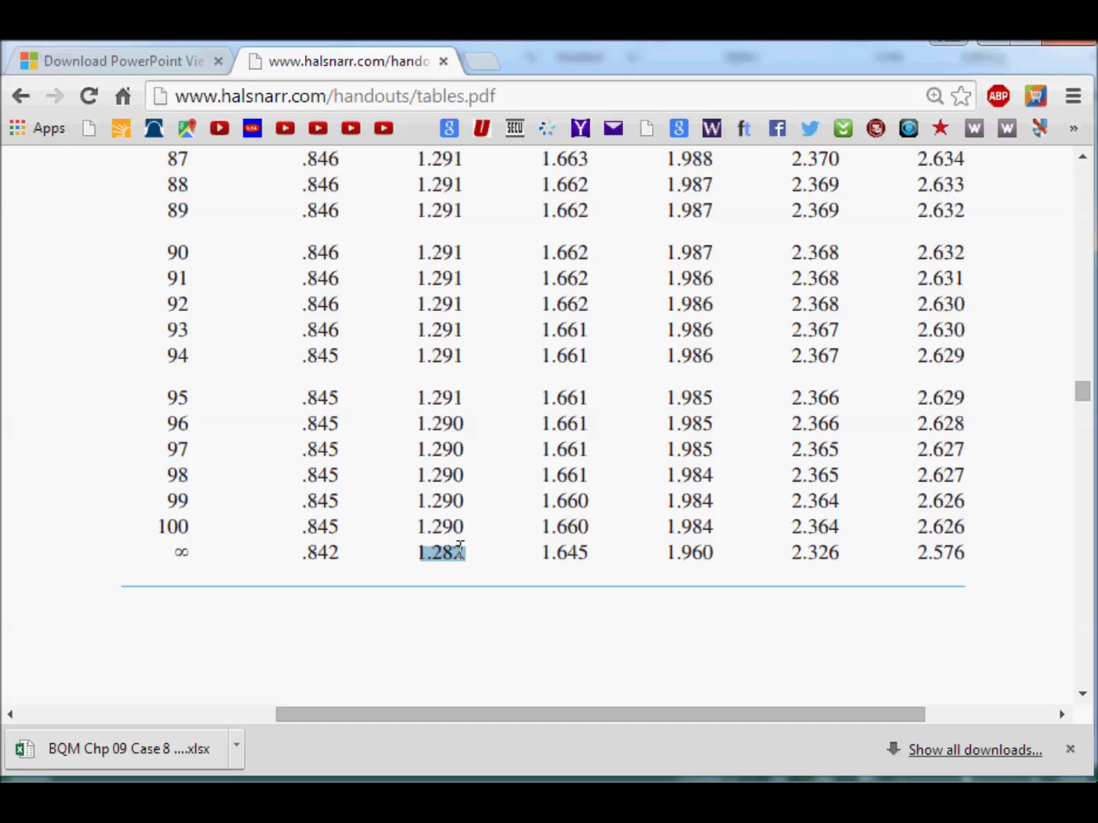
pyautogui.moveTo(480, 551); pyautogui.dragTo(404, 550)
# Switch back to Excel and remove the blank picture covering the z critical value in row 24
pyautogui.hotkey('alt', 'Tab')
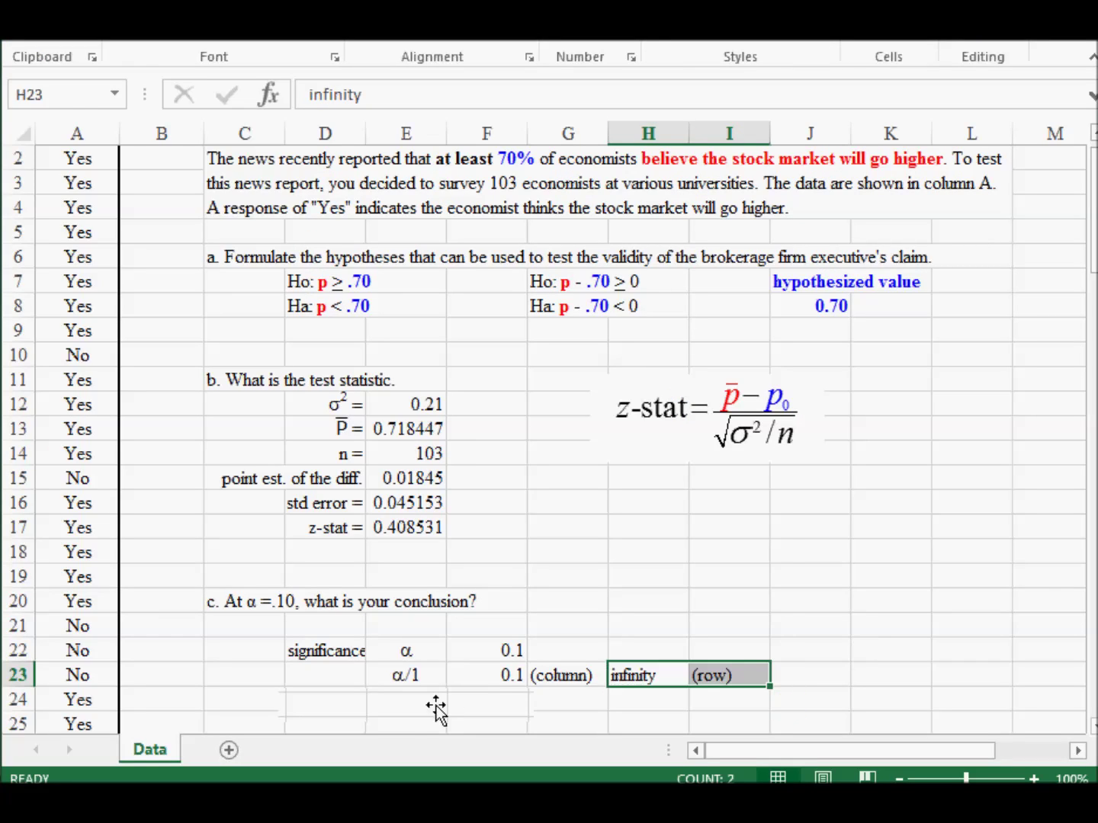
pyautogui.click(408, 716)
pyautogui.click(620, 675)
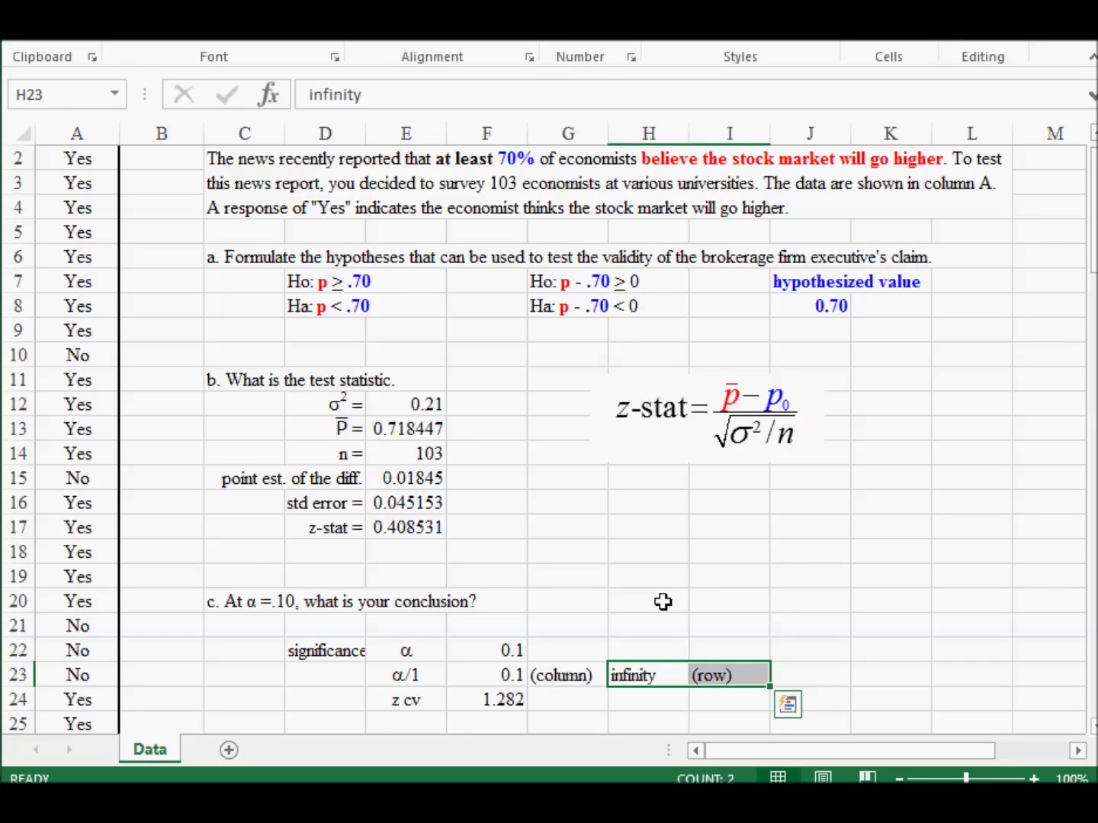
# Make the z critical value in cell F24 negative so it reads -1.282
pyautogui.scroll(-1, 658, 594)
pyautogui.doubleClick(481, 624)
pyautogui.write('-')
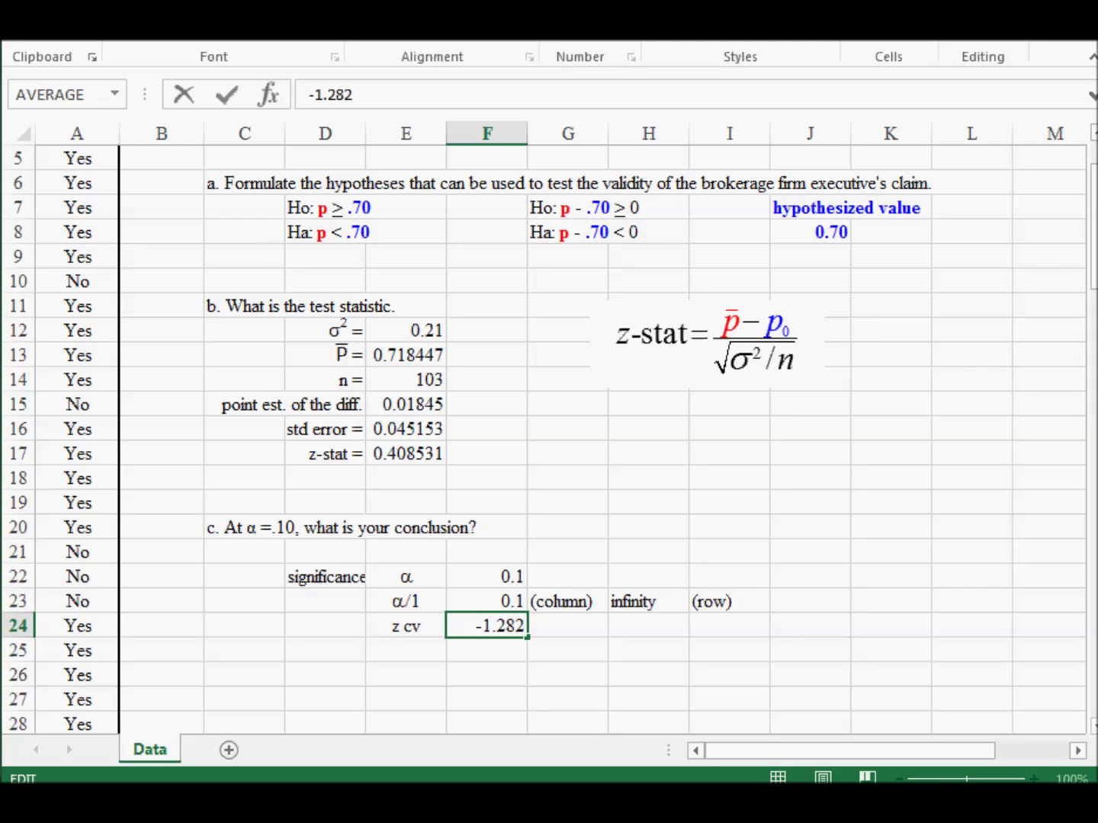
pyautogui.press('Return')
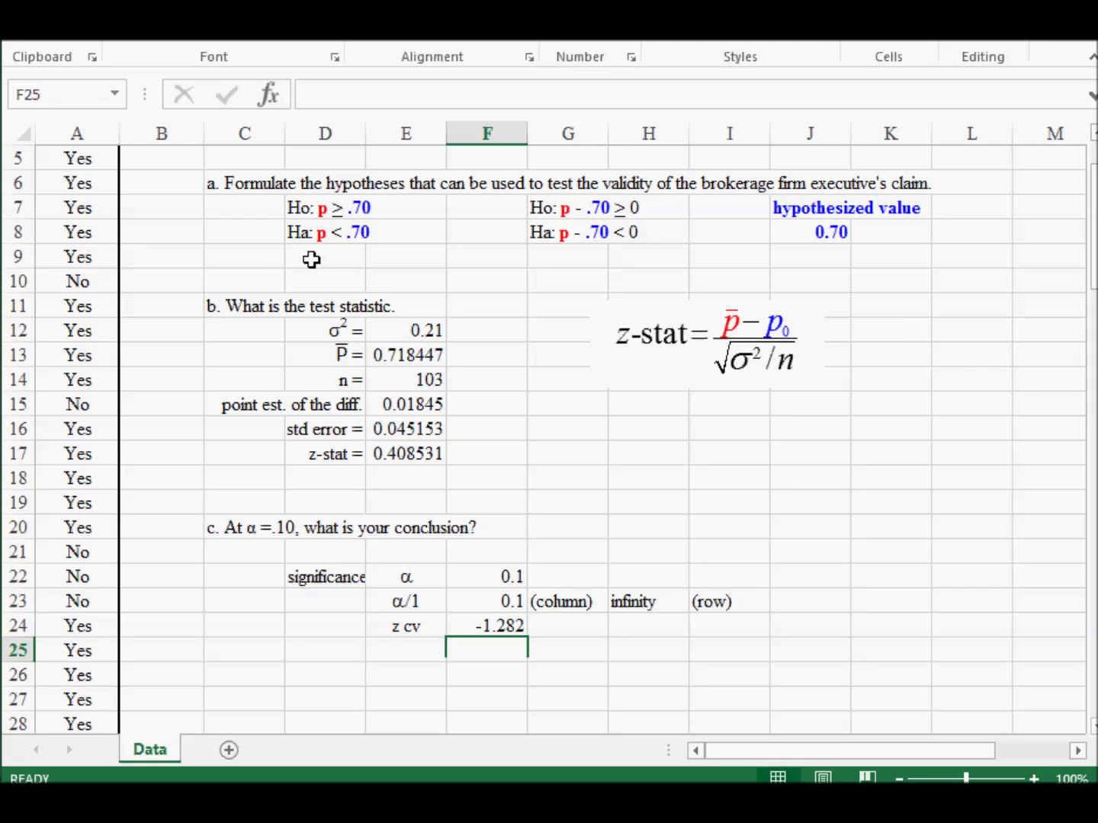
# Highlight the alternative hypothesis Ha: p < .70 in row 8 to check the direction of the test
pyautogui.click(343, 234)
pyautogui.moveTo(344, 235); pyautogui.dragTo(367, 232)
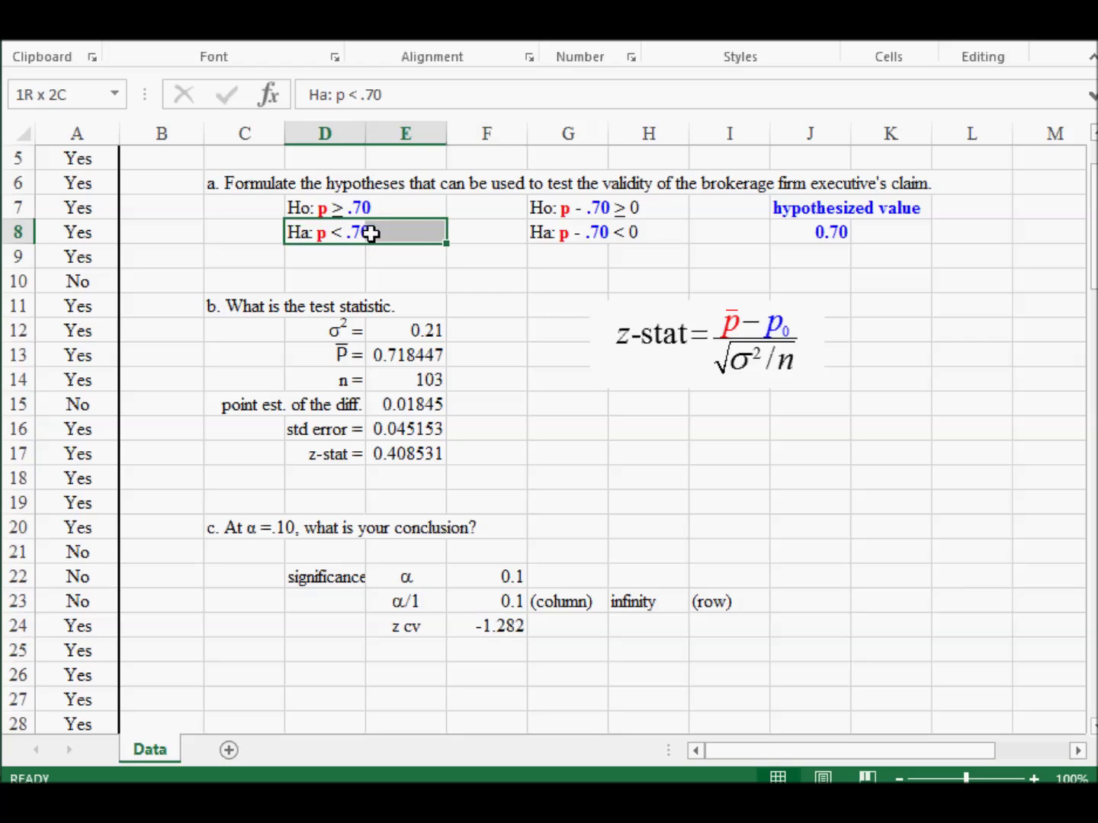
pyautogui.moveTo(227, 233); pyautogui.dragTo(404, 230)
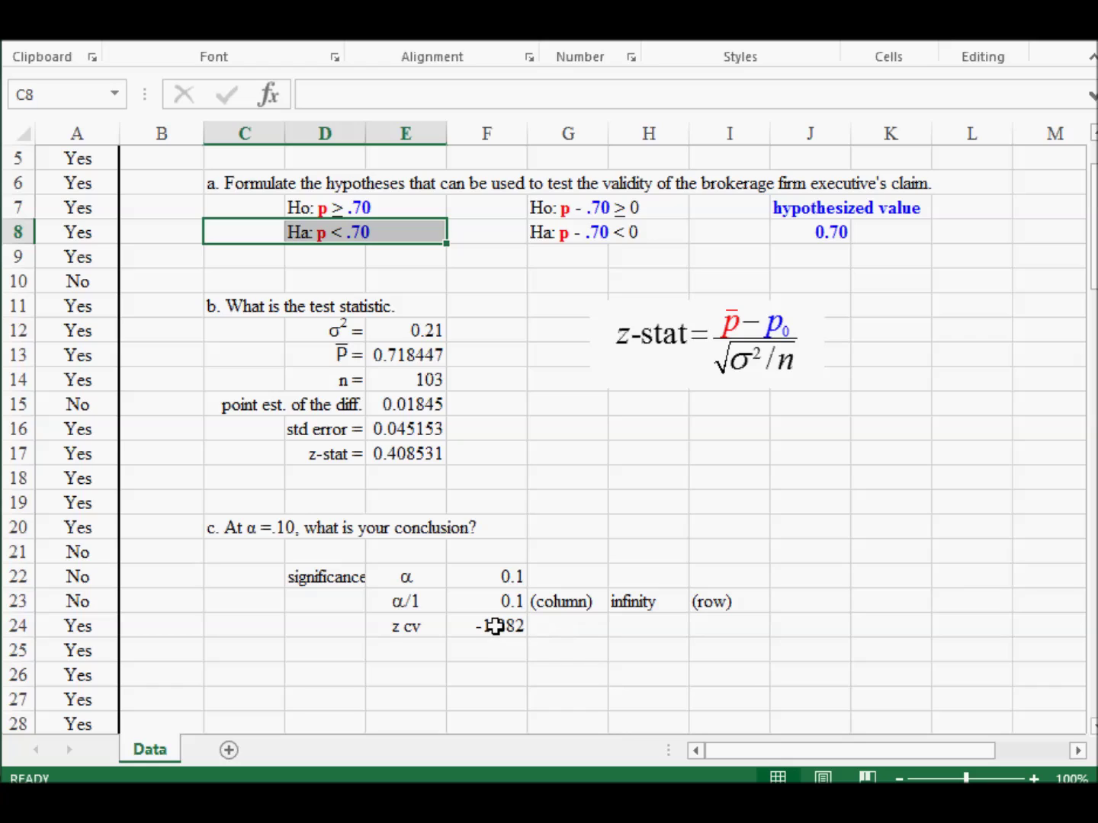
# Compare the z-stat in cell E17 with the z critical value in cell F24
pyautogui.click(405, 453)
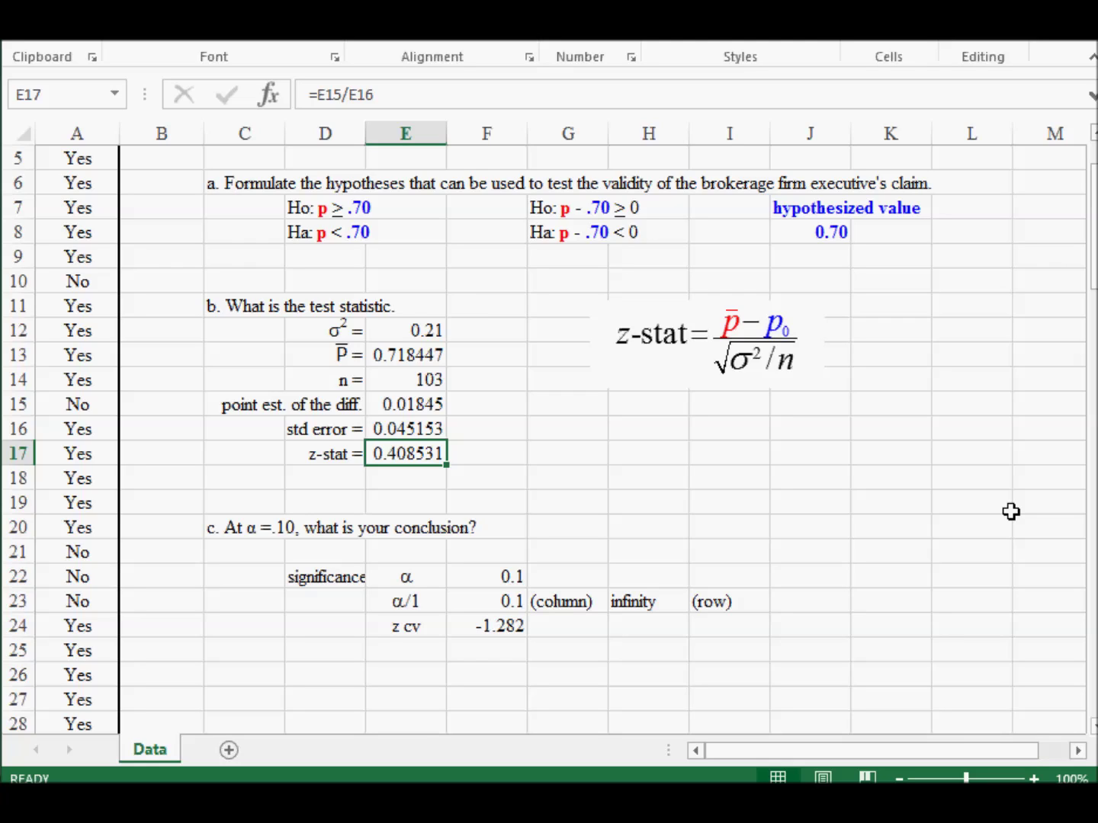
pyautogui.press('Down')
pyautogui.press('Down')
pyautogui.press('Down')
pyautogui.press('Down')
pyautogui.press('Down')
pyautogui.press('Down')
pyautogui.press('Down')
pyautogui.press('Right')
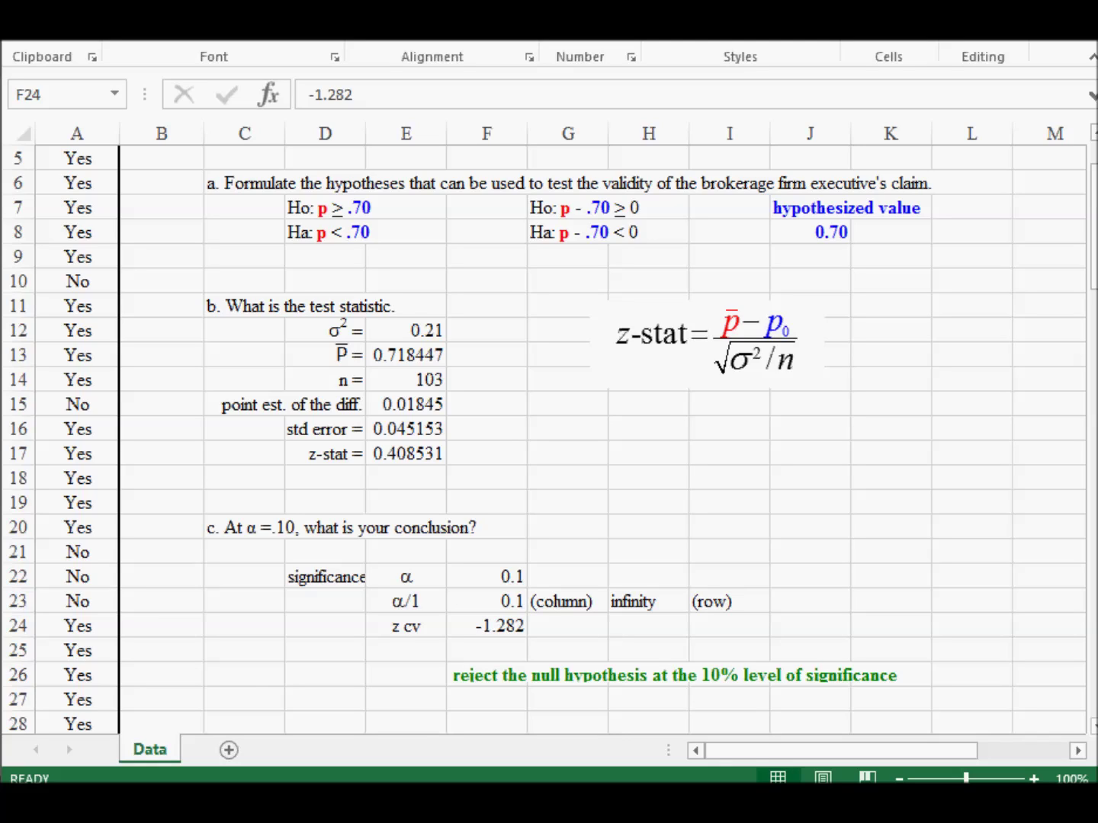
# Remove the blank shapes covering the conclusion statements in rows 26 and 27, including their "We can NOT" openings
pyautogui.click(503, 699)
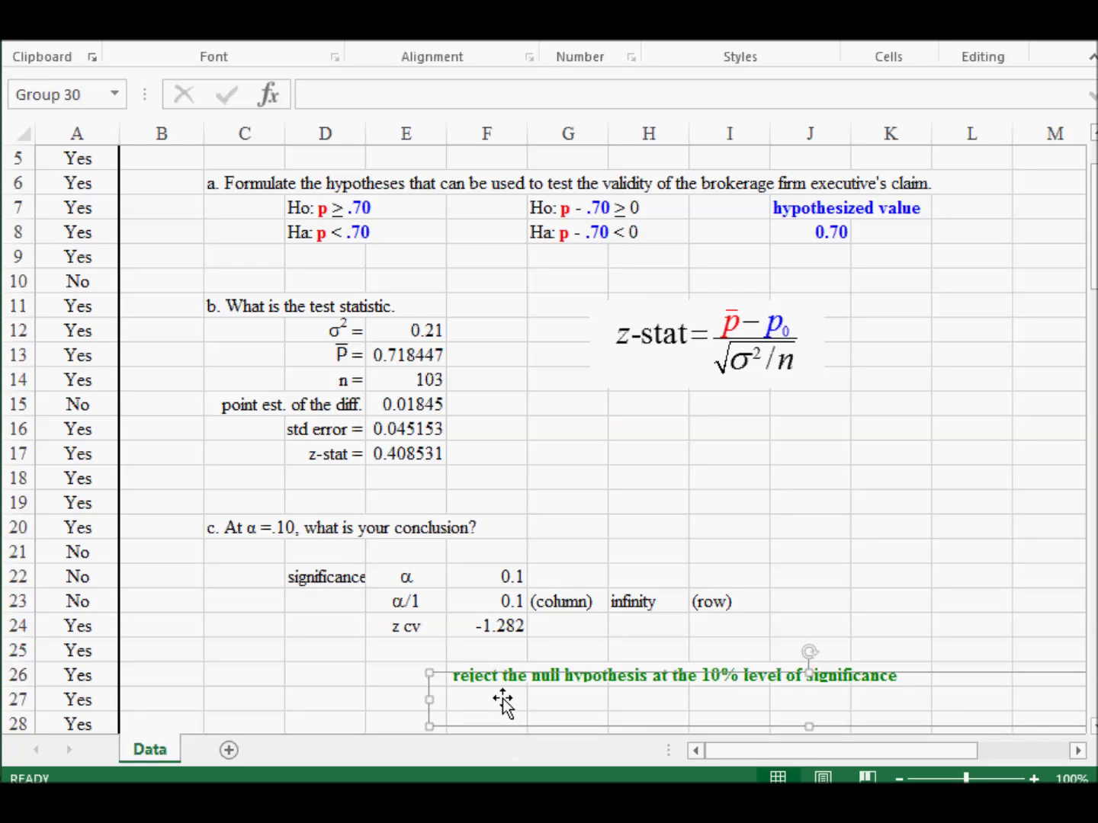
pyautogui.press('Escape')
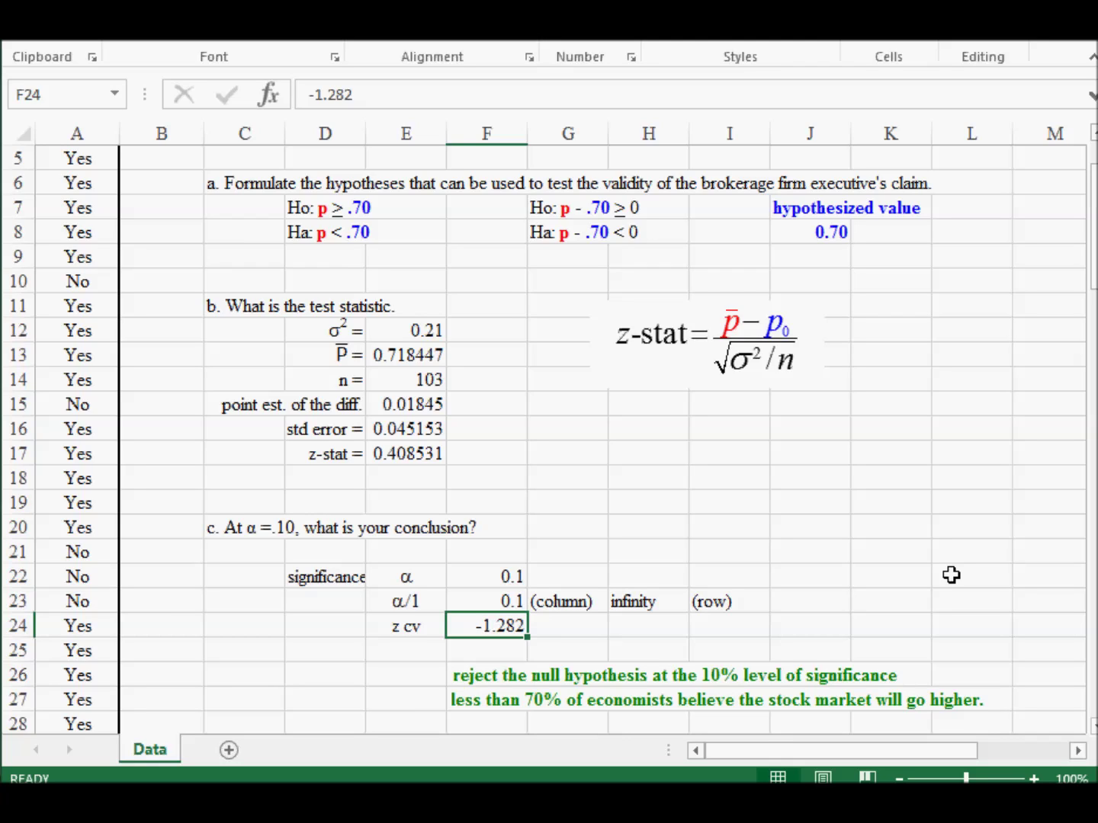
pyautogui.hotkey('ctrl', 'v')
pyautogui.click(395, 697)
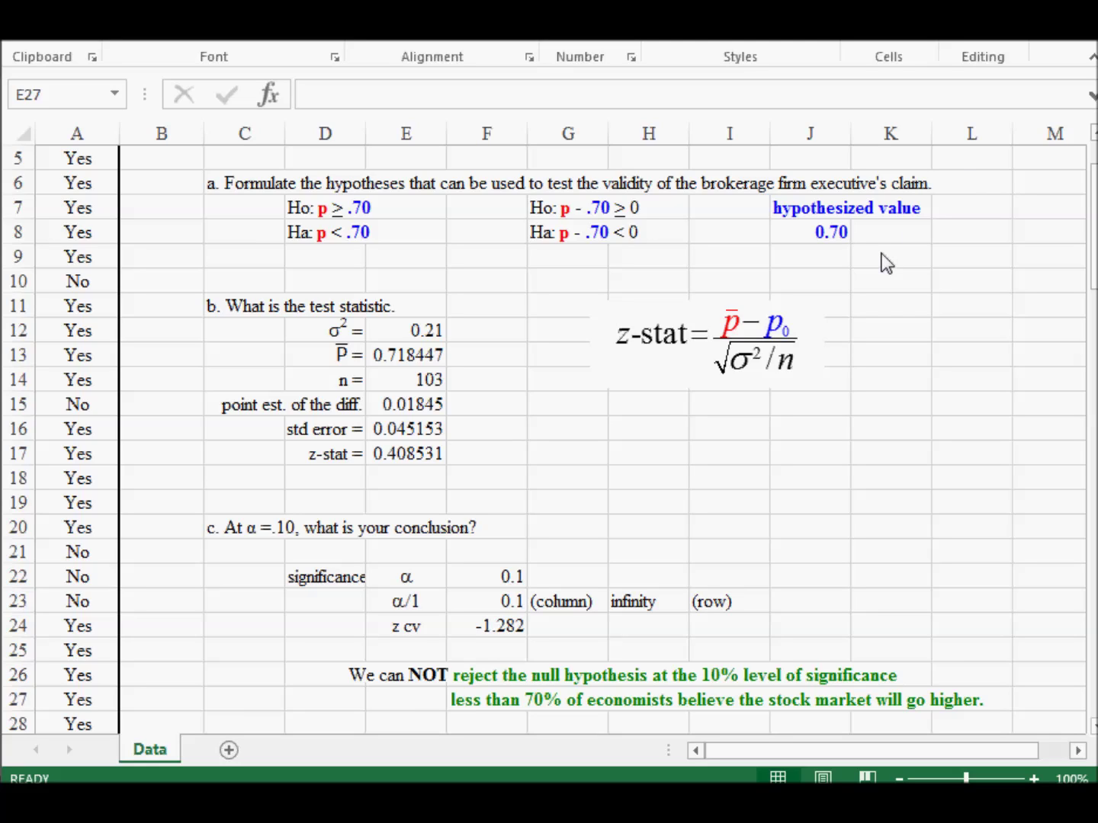
pyautogui.click(398, 693)
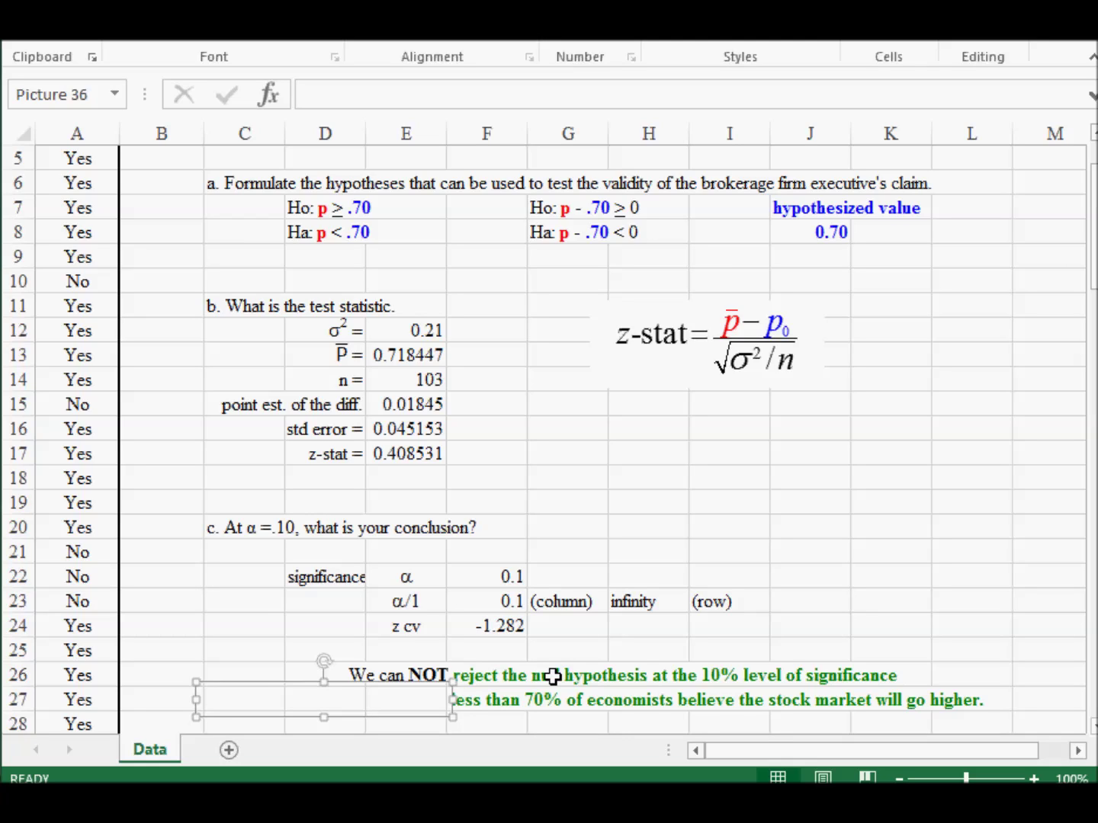
pyautogui.press('Escape')
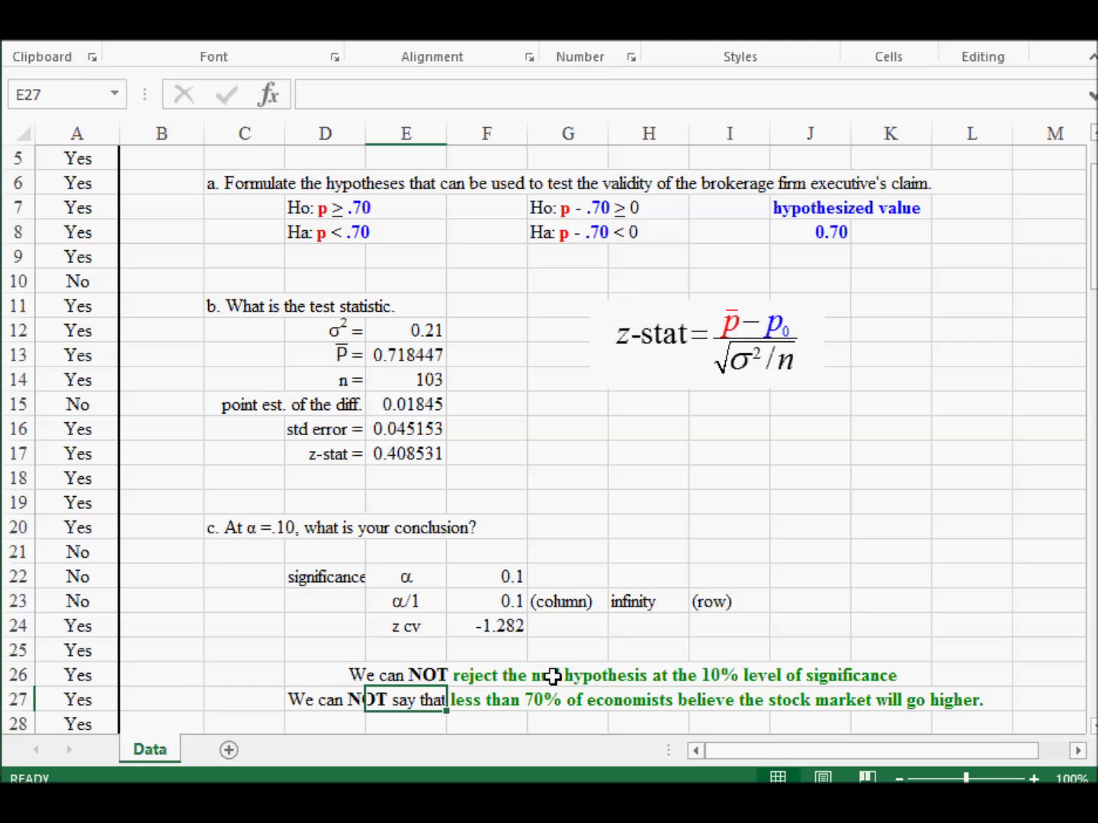
pyautogui.press('Up')
pyautogui.press('Up')
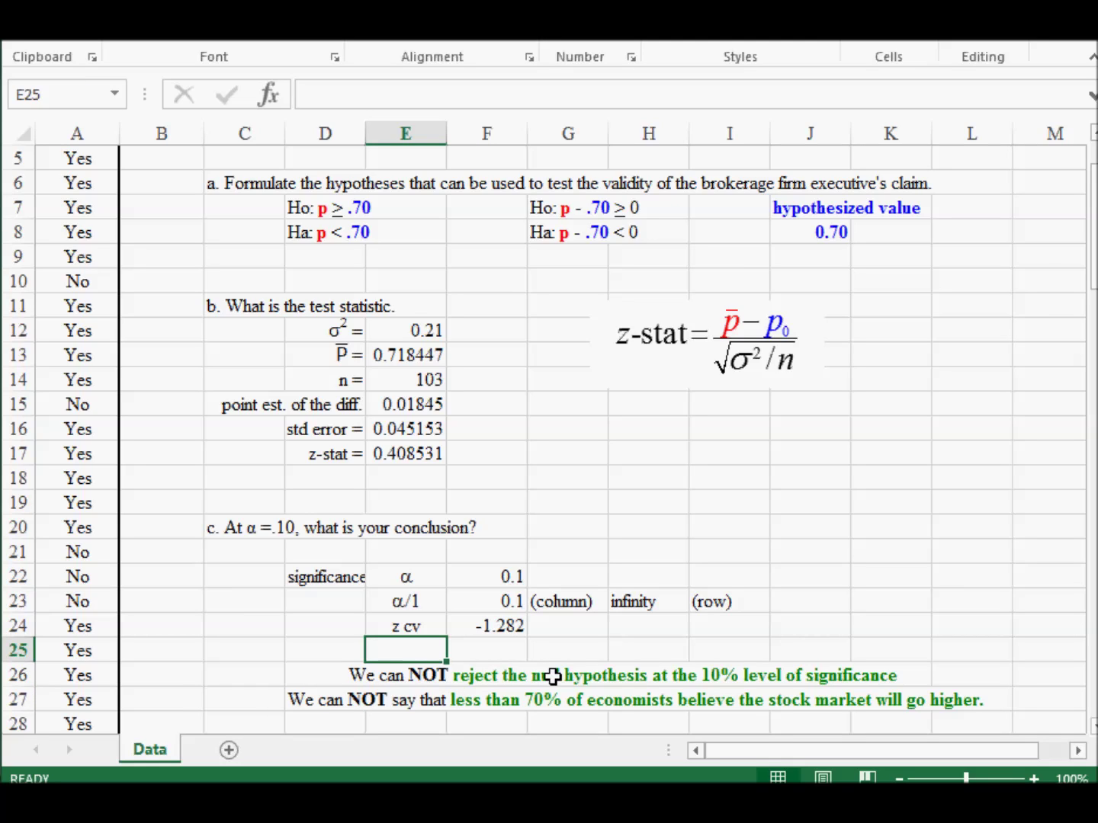